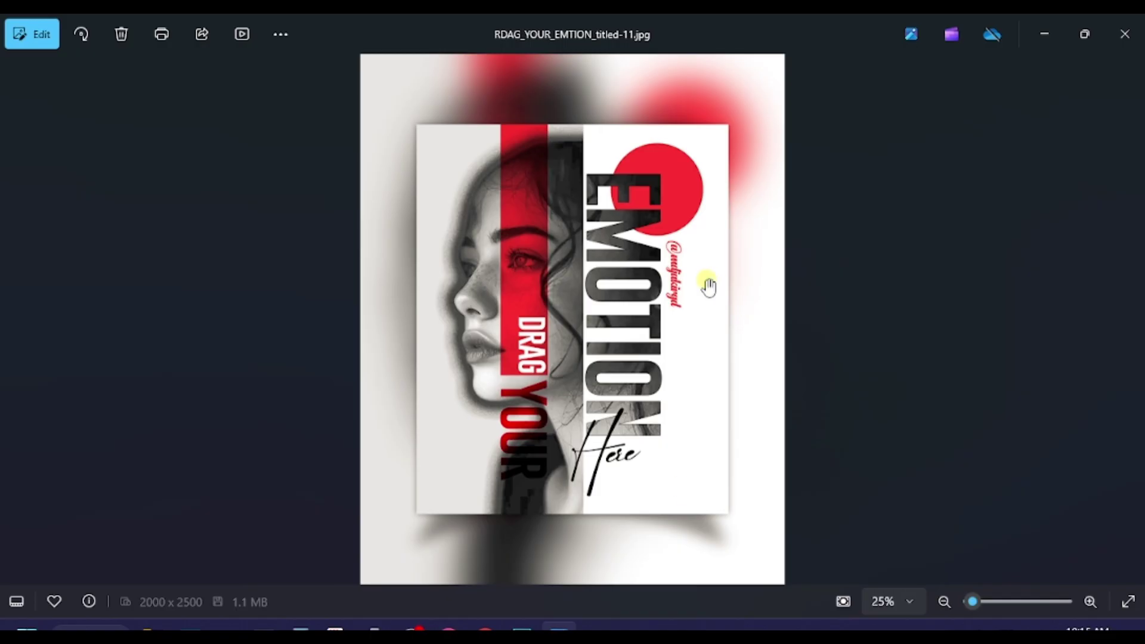
Step: Bring up Photoshop with the portrait photo open
scroll(708, 287, "up", 3)
scroll(660, 305, "down", 3)
left_click(519, 626)
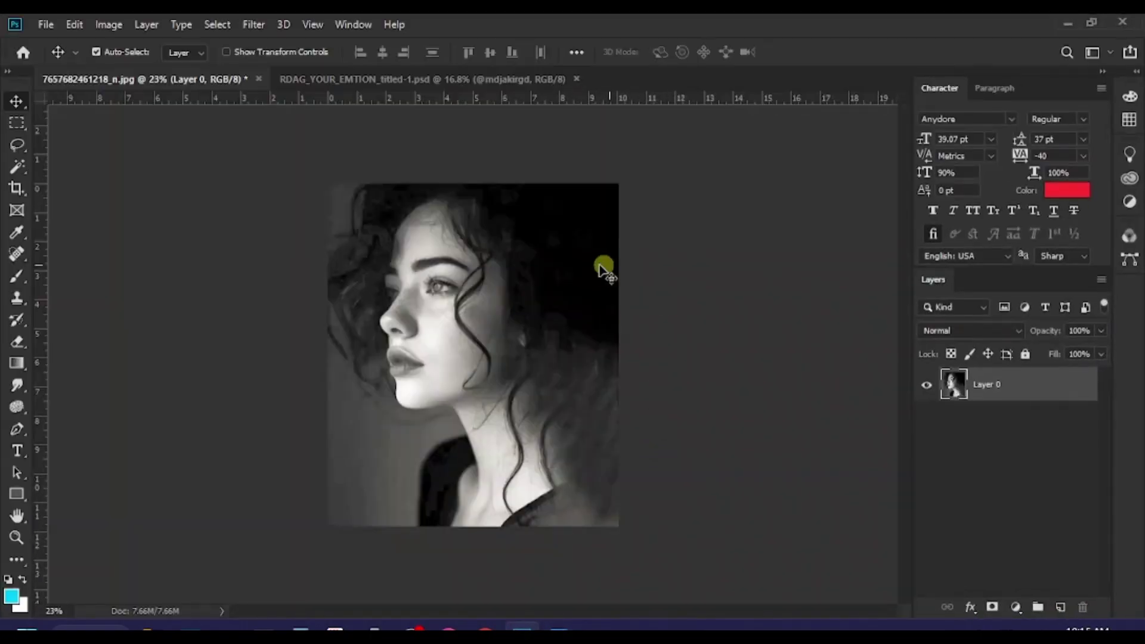
scroll(601, 263, "down", 1)
scroll(568, 271, "up", 1)
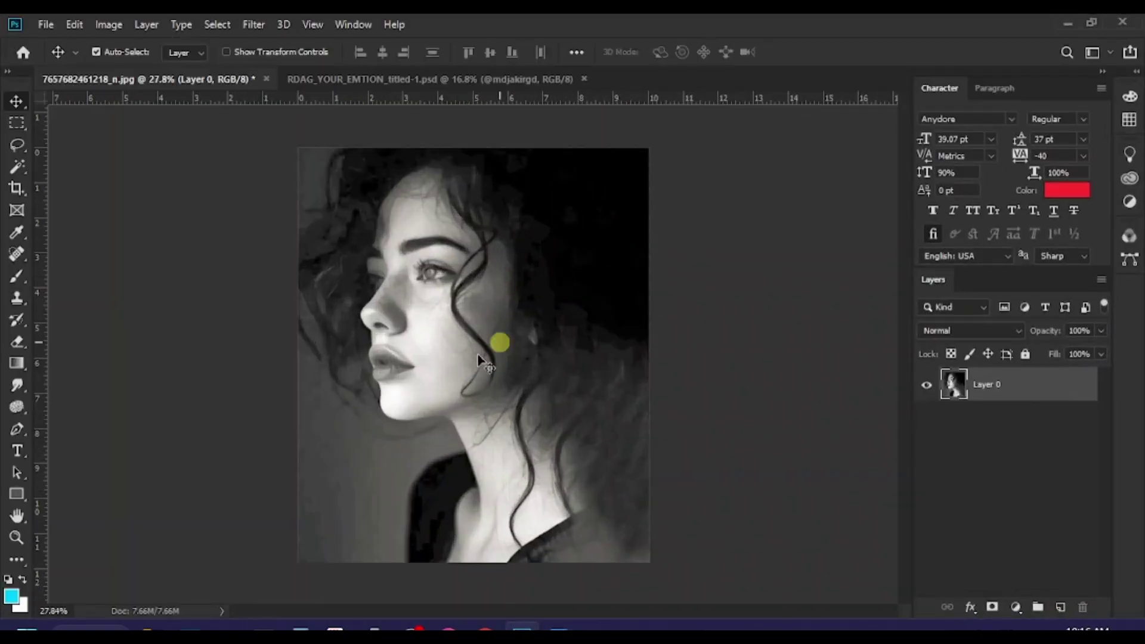
scroll(486, 379, "down", 1)
scroll(474, 296, "up", 1)
scroll(493, 325, "down", 1)
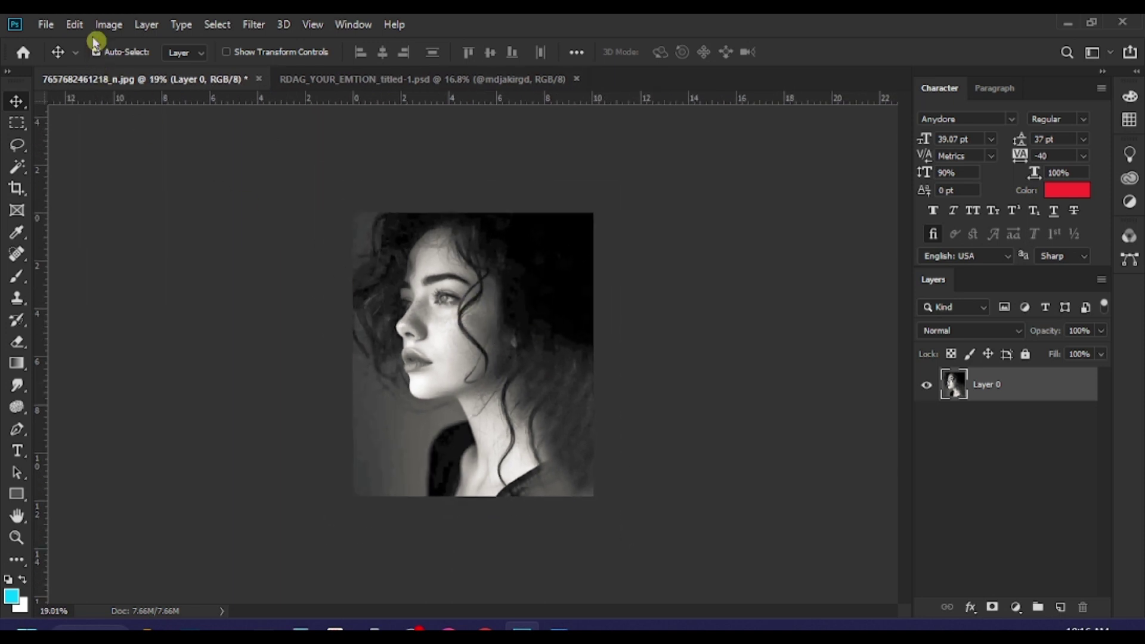
Step: Create a new 2000 × 2500 px portrait document at 150 ppi with a white background
left_click(45, 25)
left_click(54, 40)
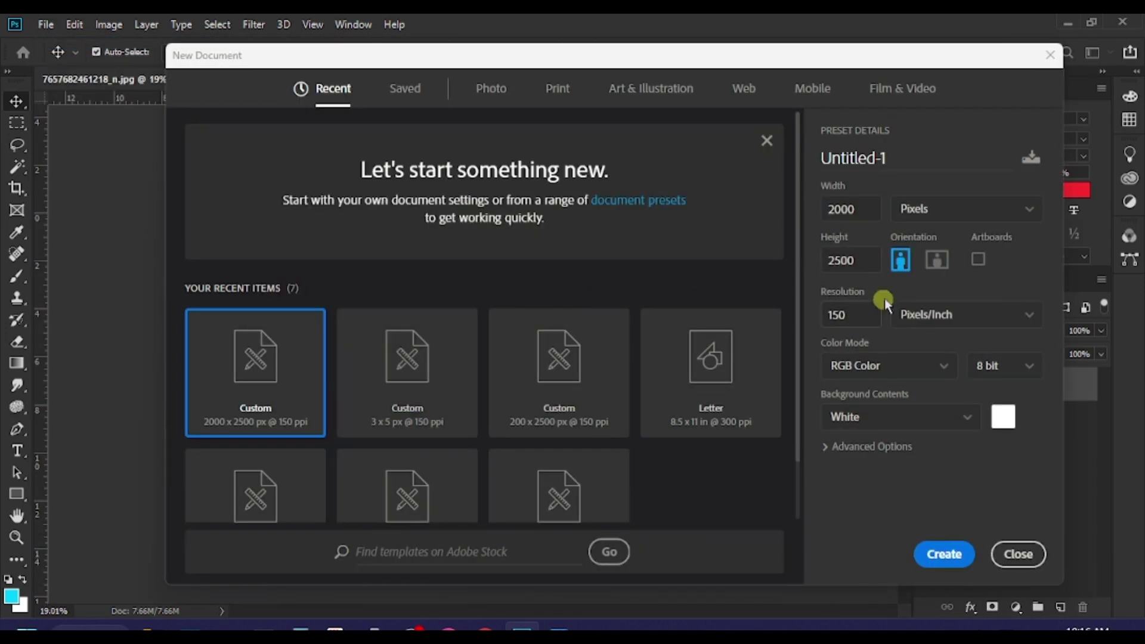
double_click(861, 212)
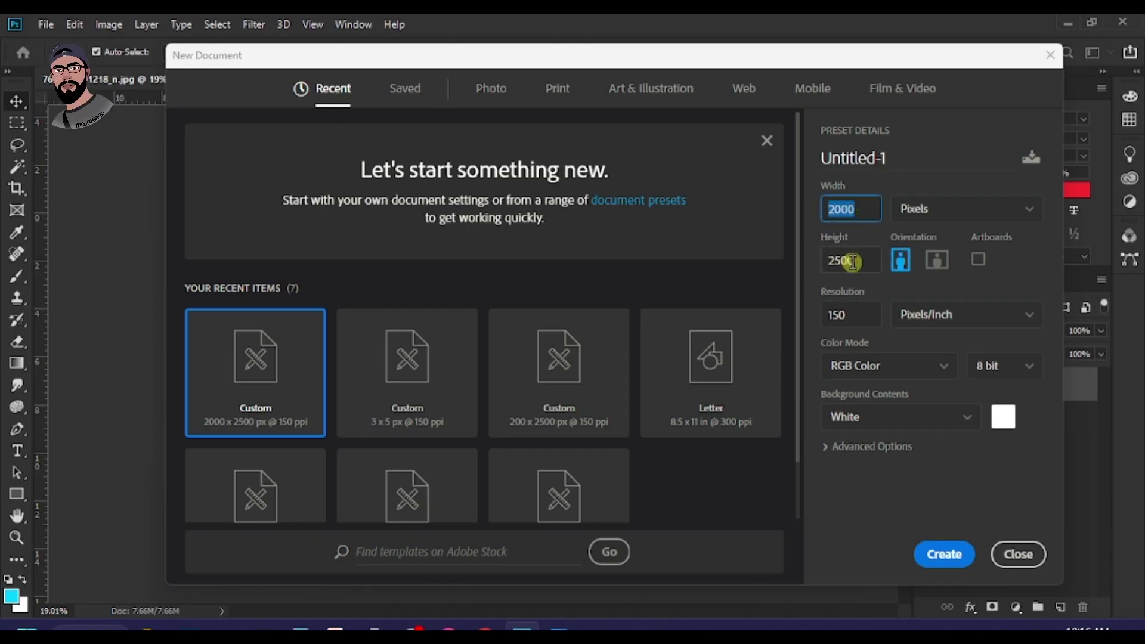
left_click_drag(861, 260, 824, 264)
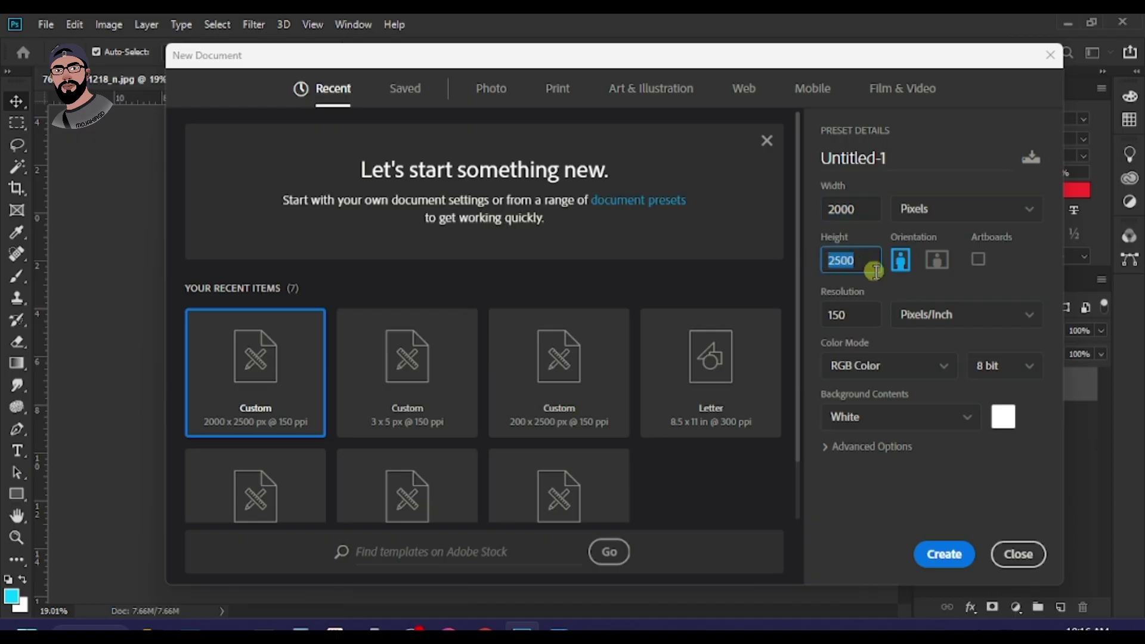
left_click(850, 315)
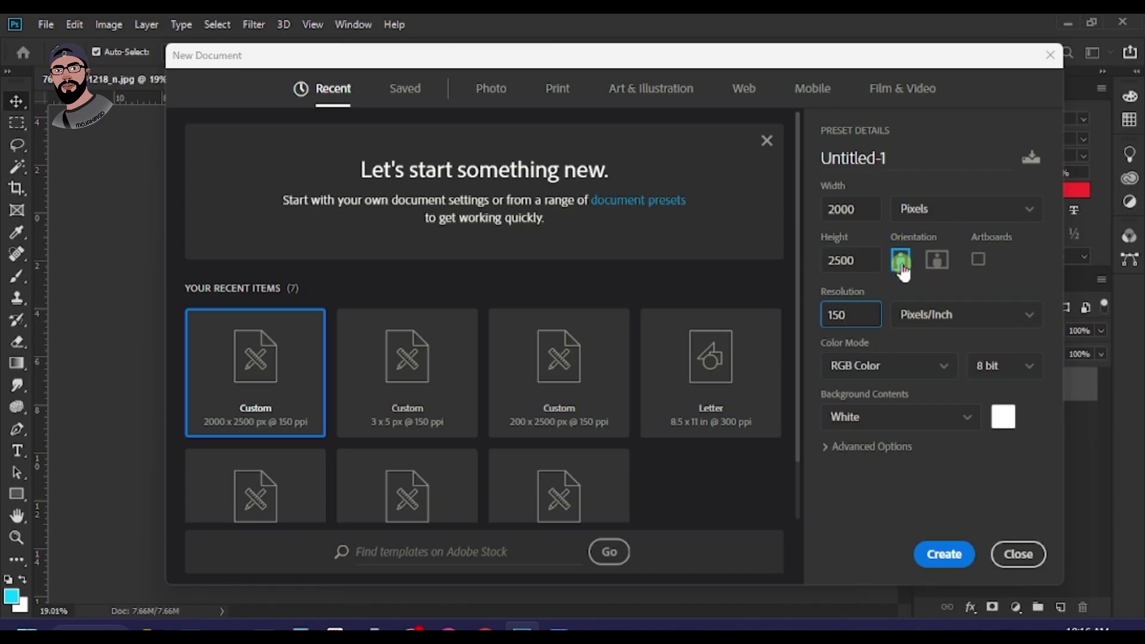
left_click(934, 570)
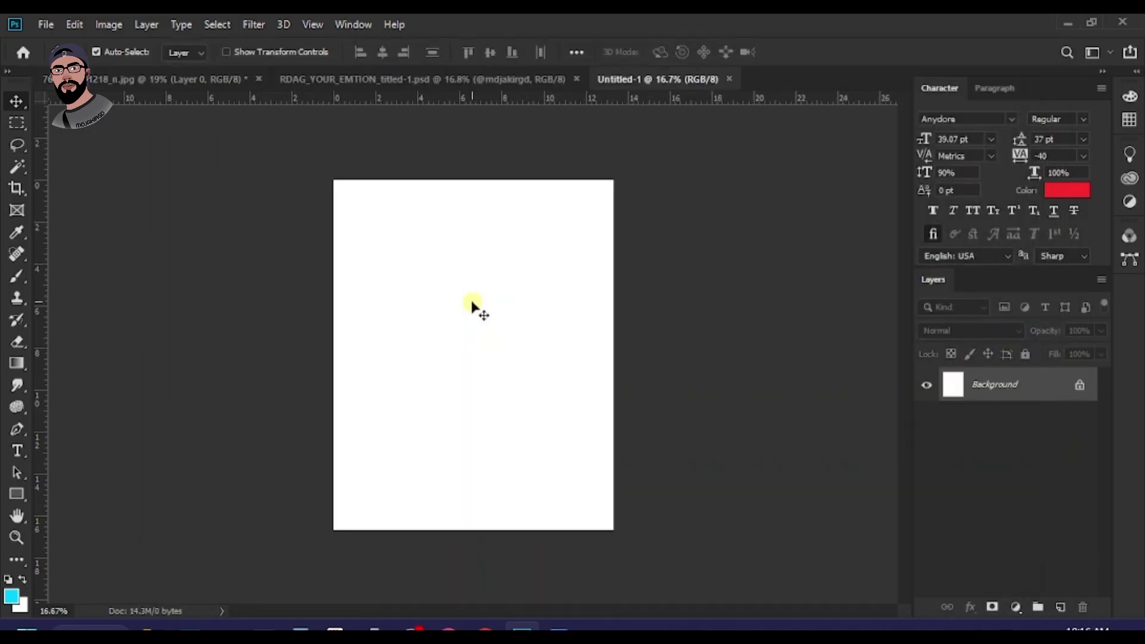
Step: Unlock the portrait's Background layer and drag the portrait into the Untitled-1 document
scroll(498, 286, "down", 1)
scroll(459, 279, "up", 2)
left_click(1017, 385)
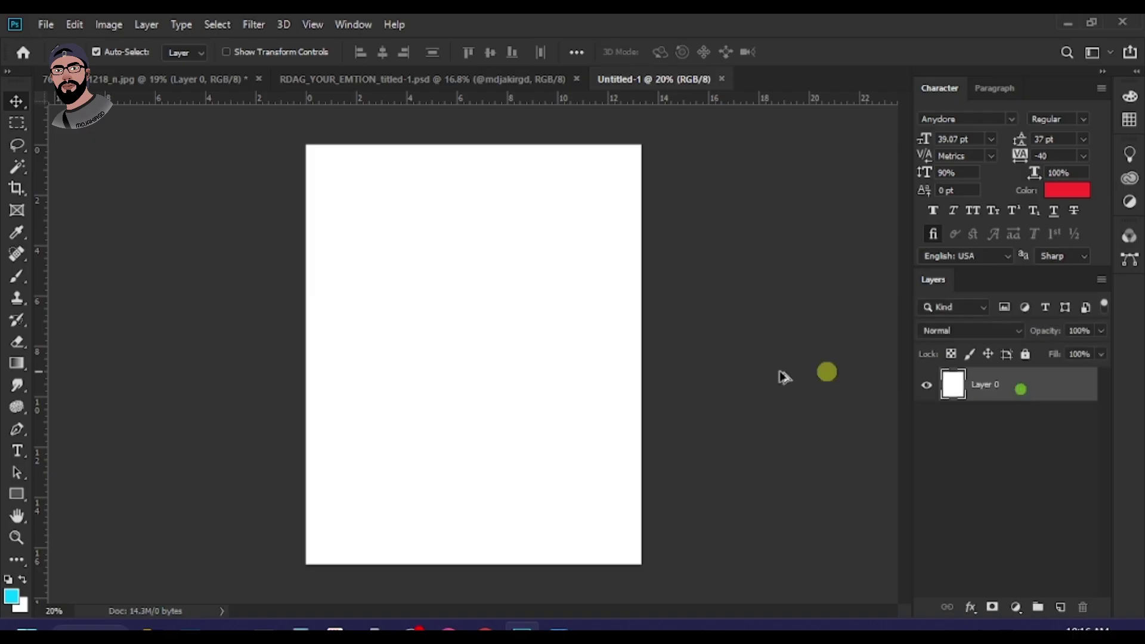
scroll(494, 358, "down", 2)
scroll(494, 358, "up", 1)
left_click(183, 81)
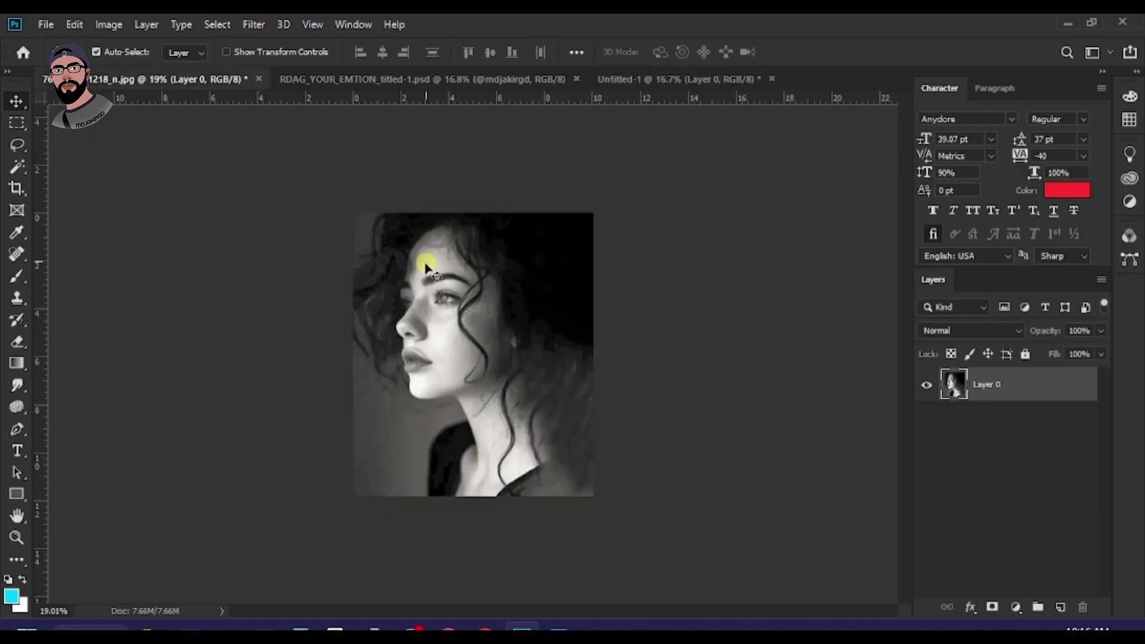
left_click_drag(422, 263, 516, 378)
scroll(514, 377, "down", 1)
Step: Hide the rulers and enlarge the portrait about 143% so it fills the canvas
key("ctrl+r")
key("ctrl+t")
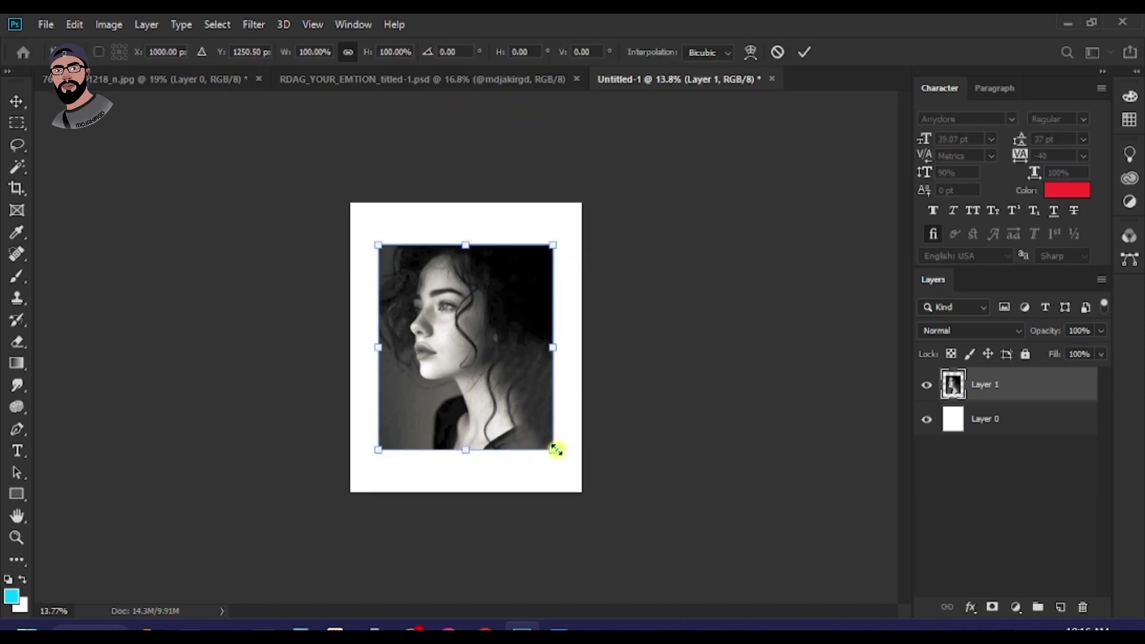
left_click_drag(556, 450, 597, 501)
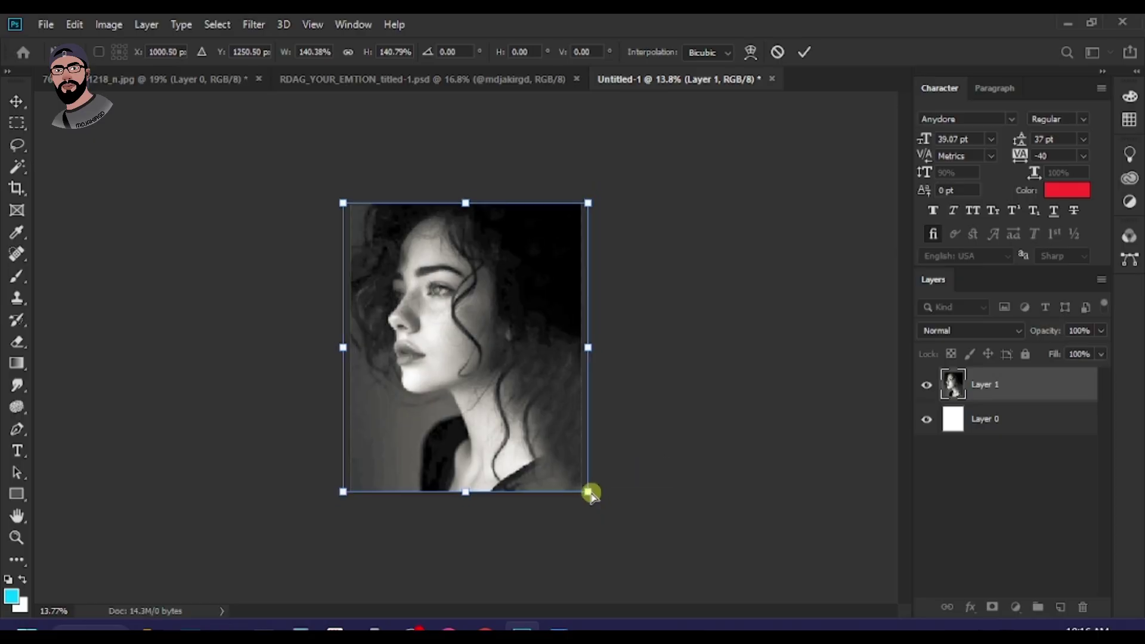
key("Escape")
key("ctrl+t")
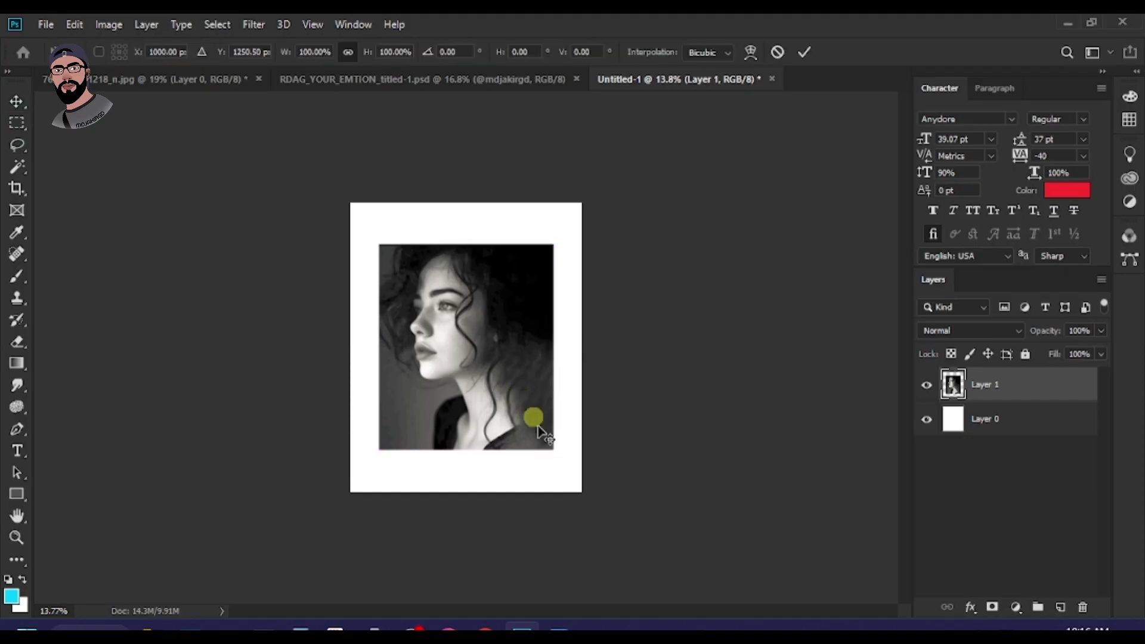
left_click_drag(562, 457, 591, 495)
key("Return")
scroll(467, 301, "up", 2)
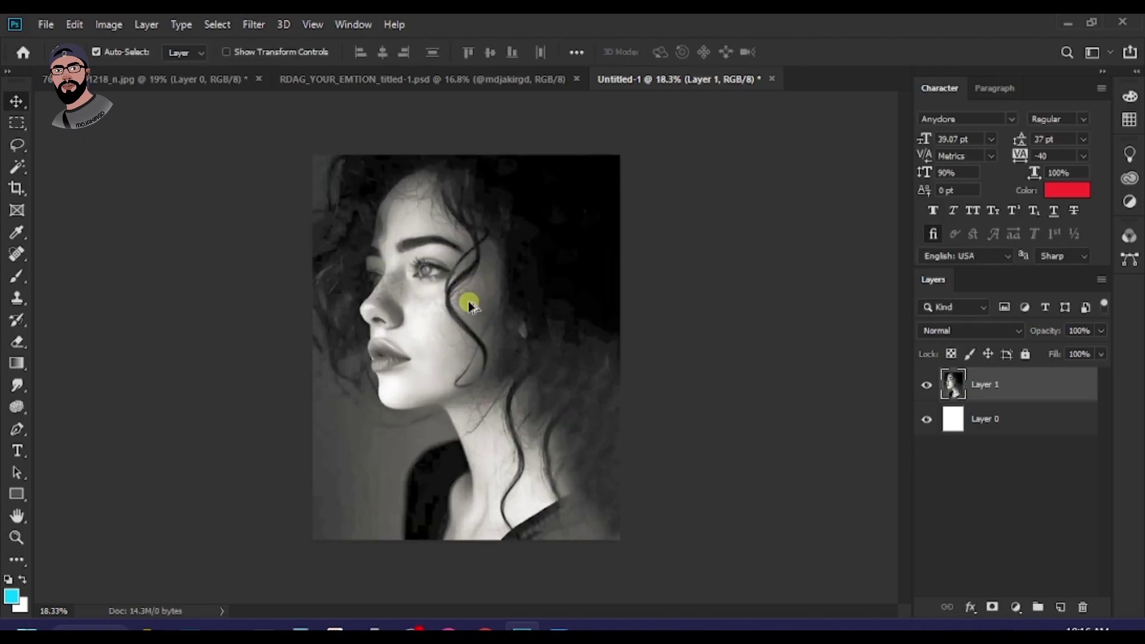
scroll(468, 301, "down", 3)
scroll(621, 371, "up", 2)
scroll(512, 401, "down", 2)
scroll(511, 402, "up", 1)
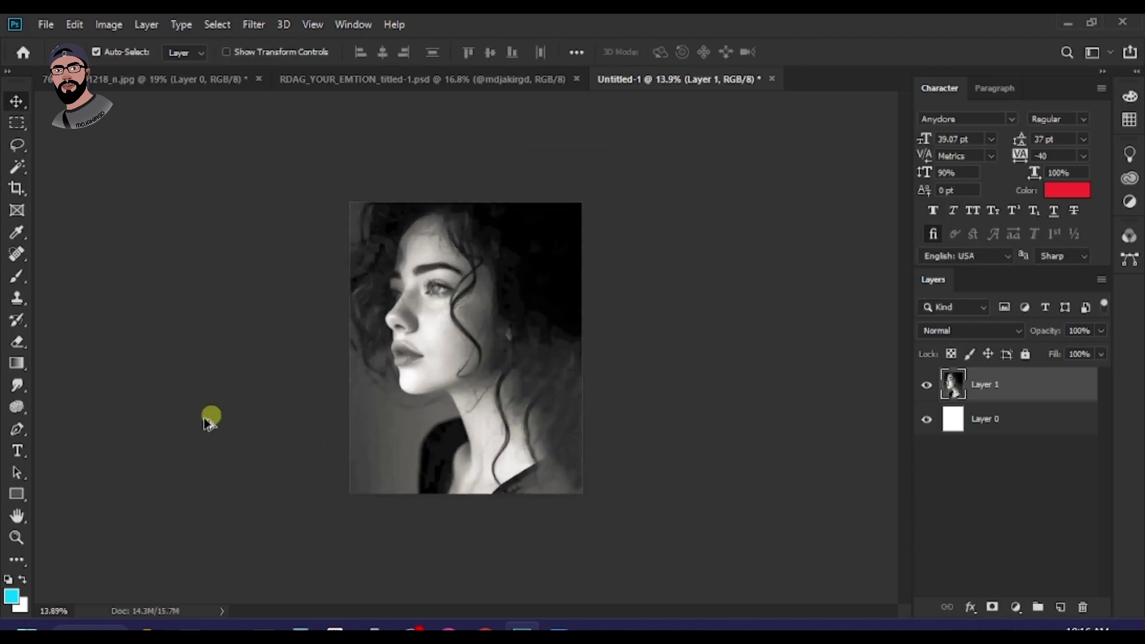
left_click(16, 496)
Step: Draw a tall rectangle over the portrait's right side and fill it with white
scroll(545, 273, "down", 1)
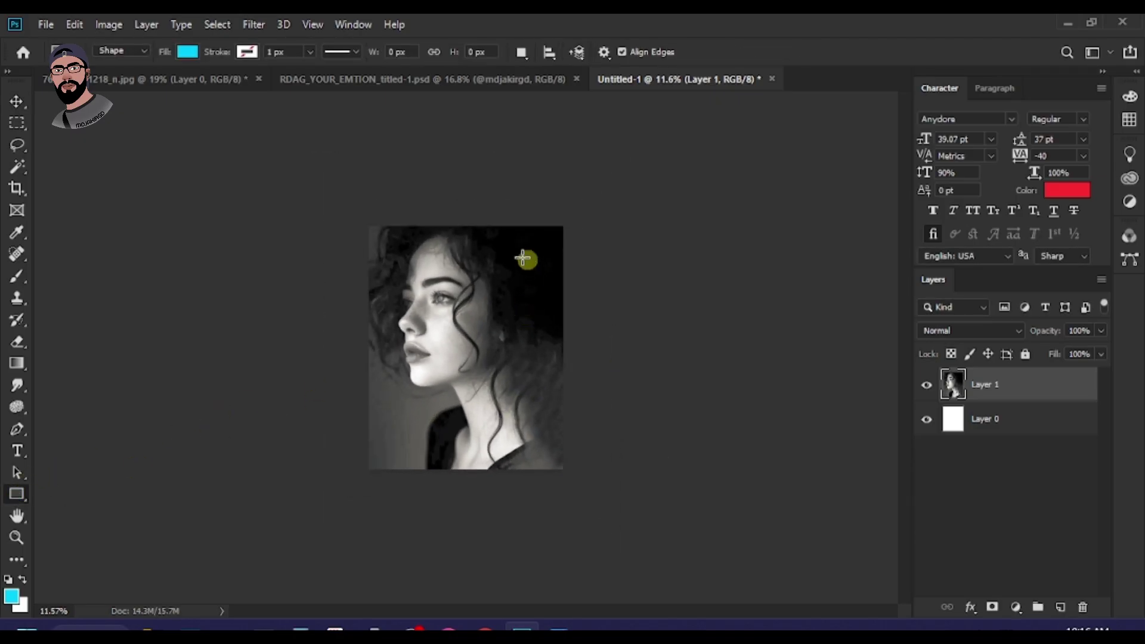
scroll(513, 251, "up", 1)
left_click_drag(485, 166, 592, 506)
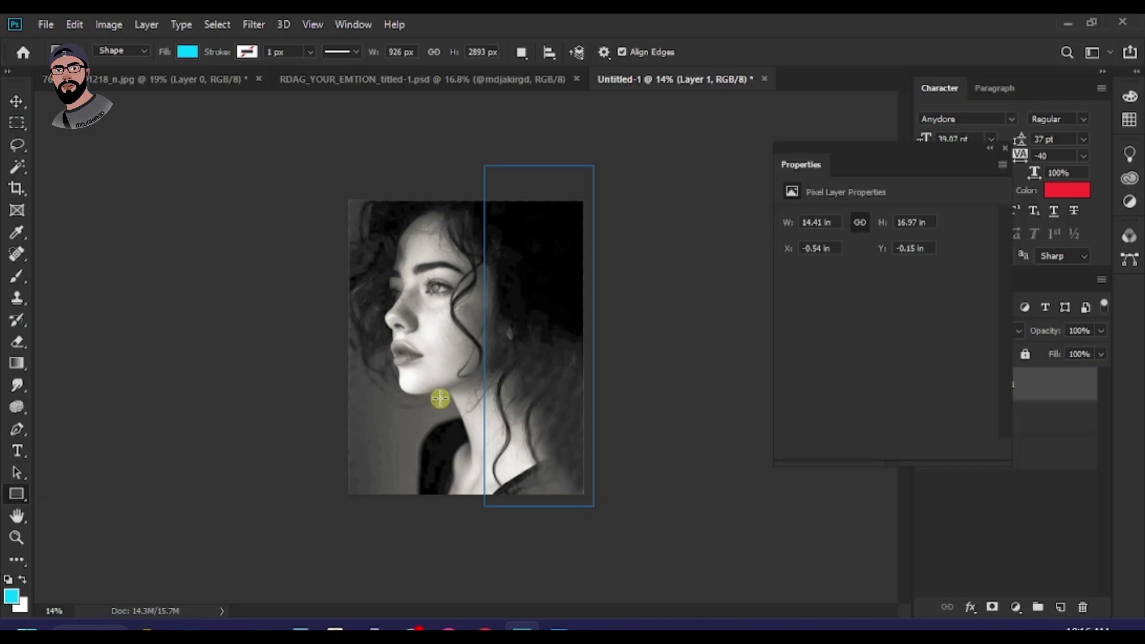
left_click(792, 271)
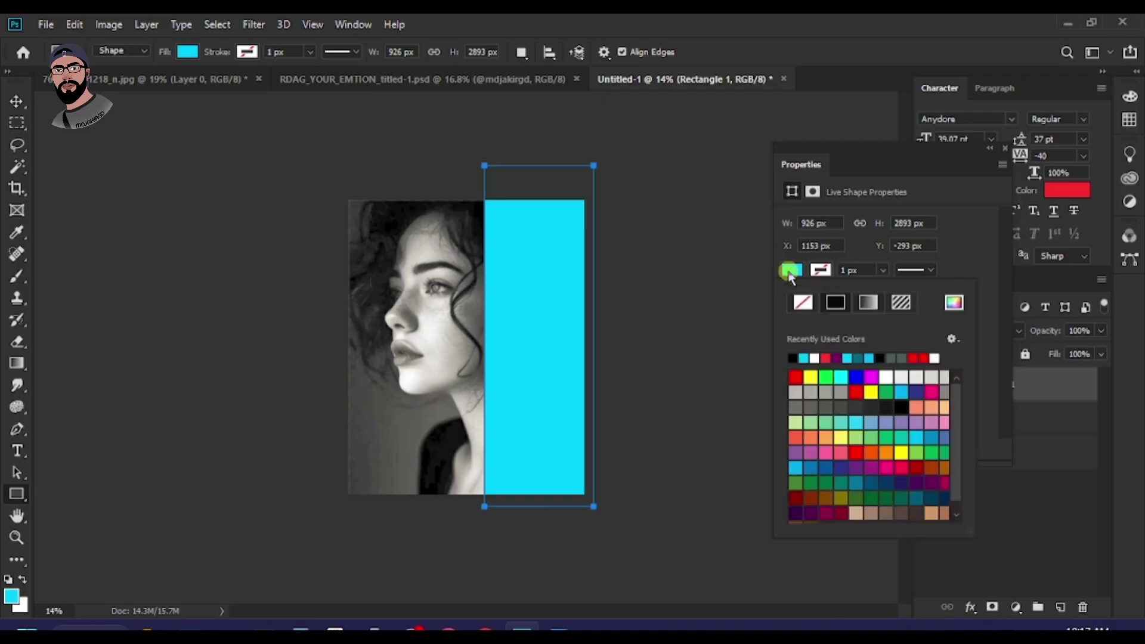
left_click(815, 358)
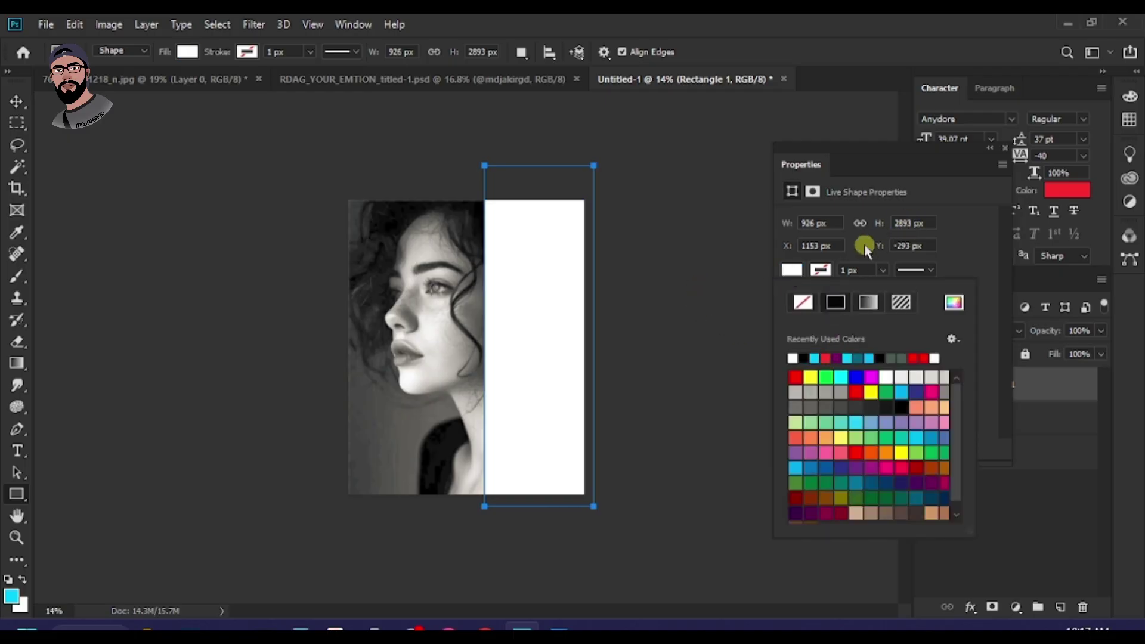
left_click(1005, 154)
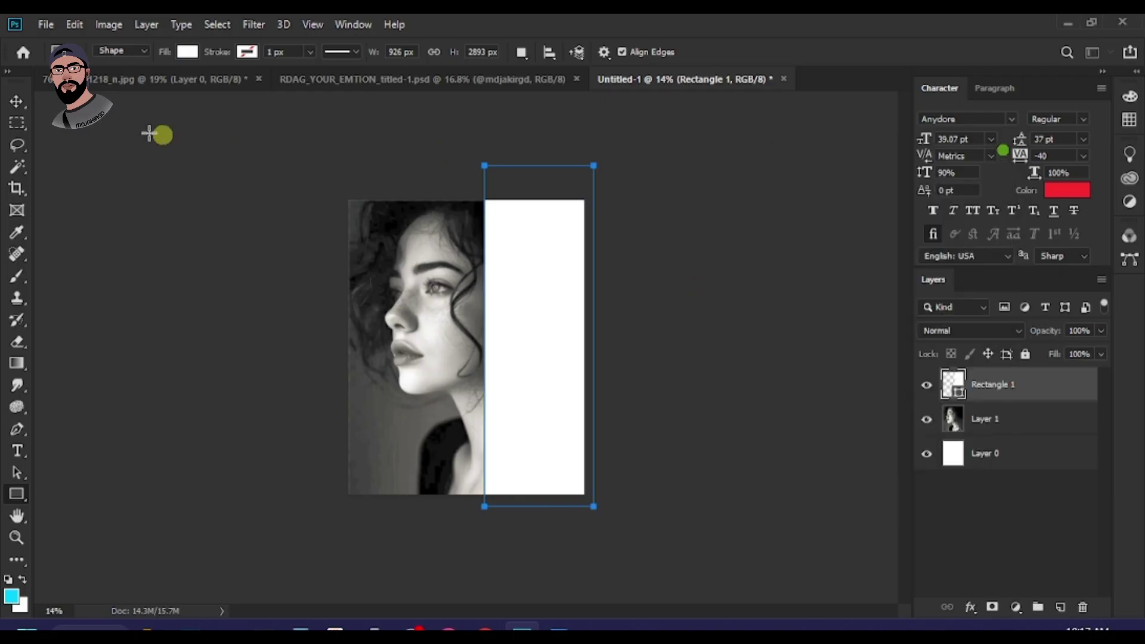
Step: Snap the white rectangle to the canvas's right edge and widen it leftward
left_click(16, 102)
scroll(501, 296, "up", 1)
scroll(501, 297, "down", 1)
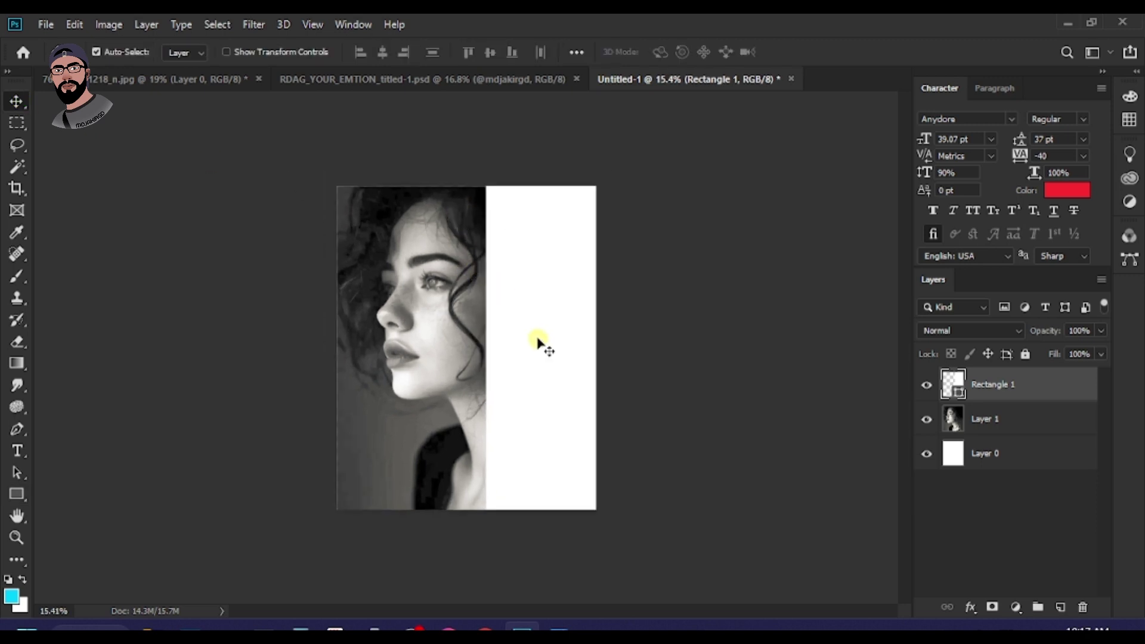
left_click_drag(537, 343, 520, 366)
key("ctrl+t")
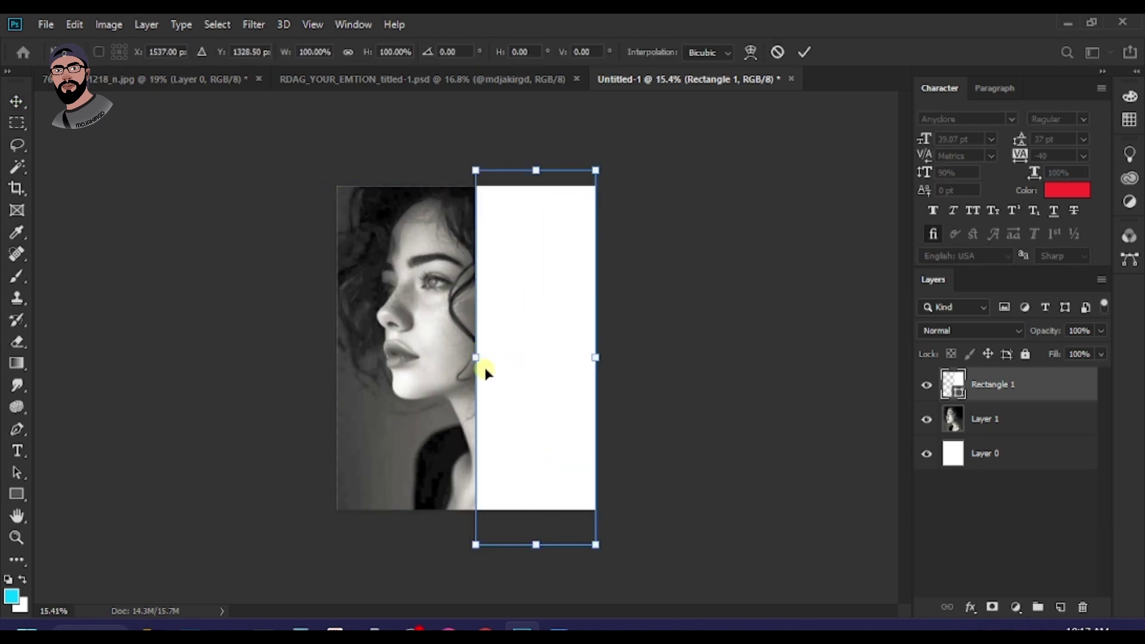
left_click_drag(475, 360, 468, 360)
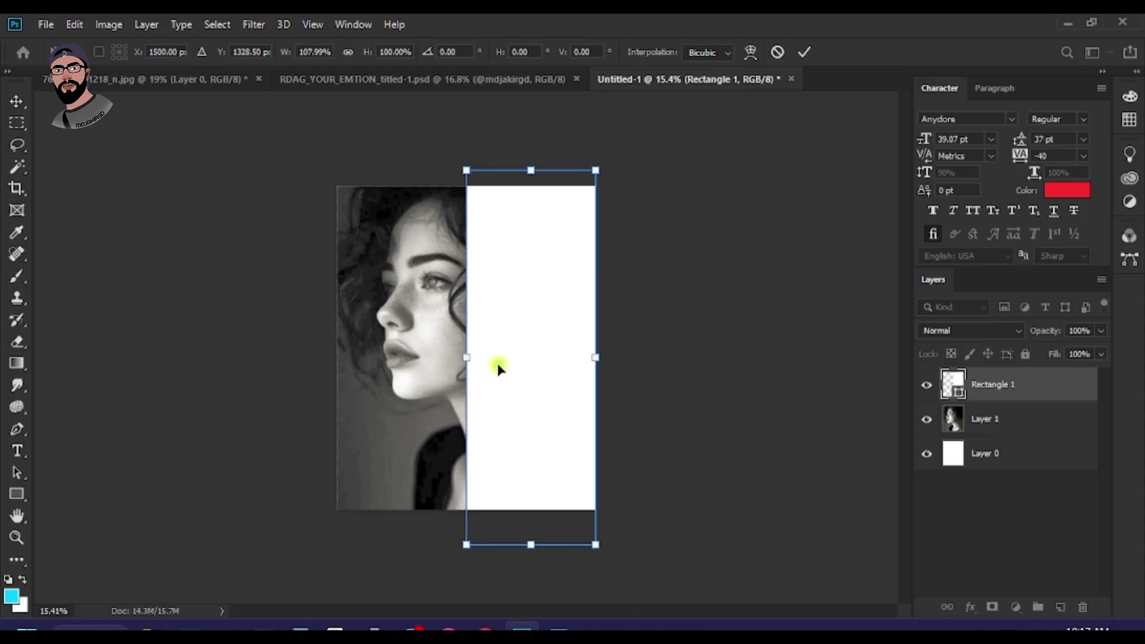
double_click(499, 365)
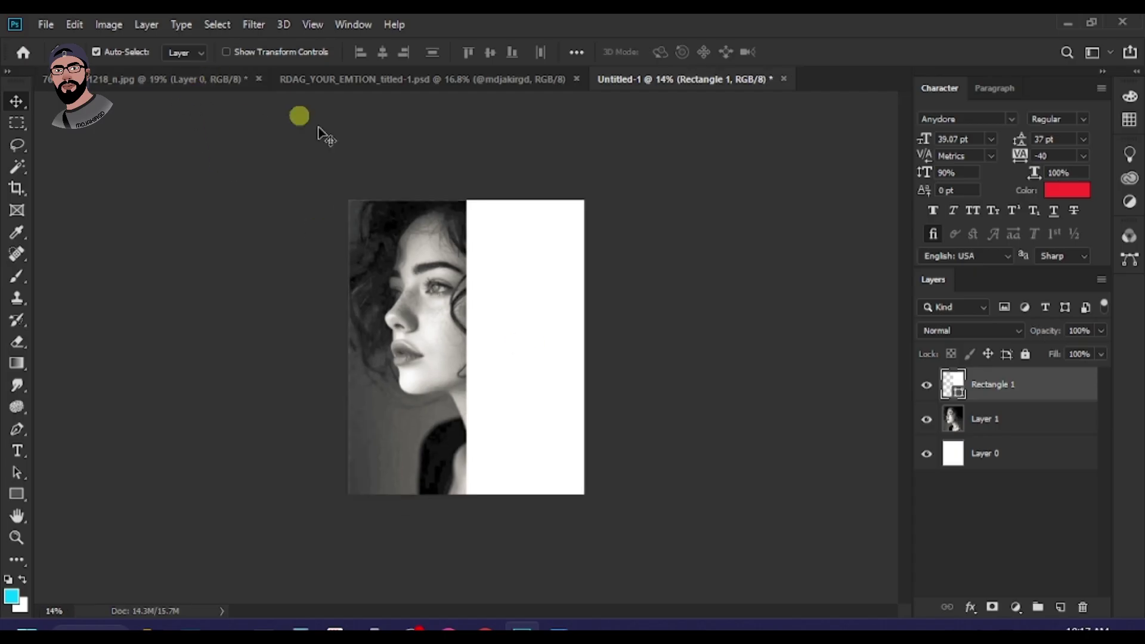
scroll(518, 356, "up", 1)
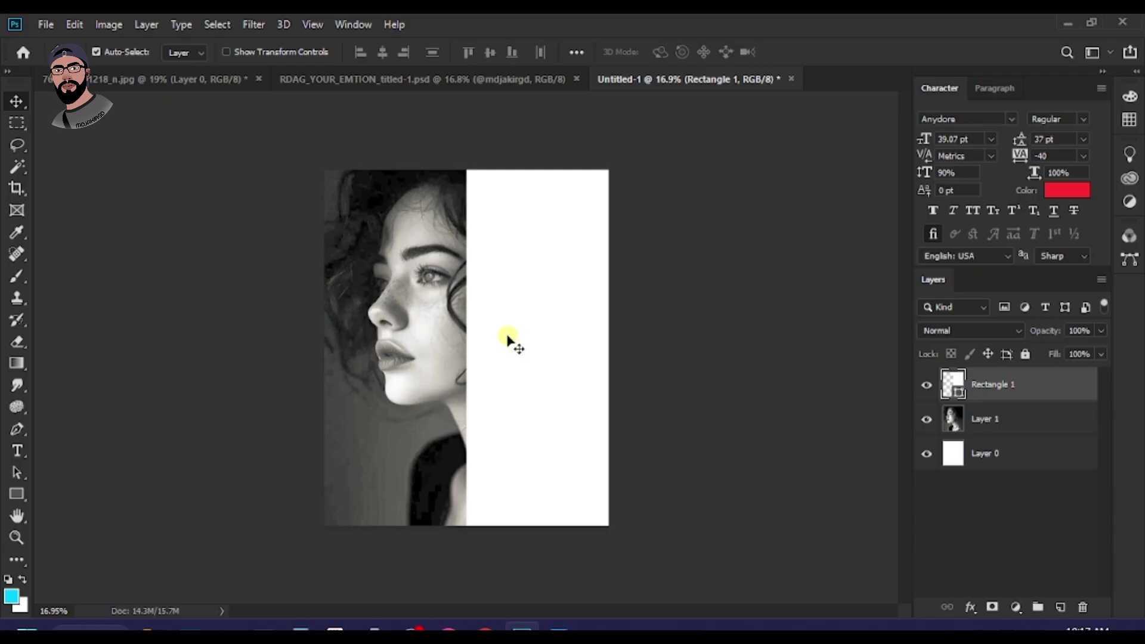
Step: Duplicate the white rectangle onto the face and narrow the copy into a slim bar
left_click_drag(550, 391, 388, 385)
key("ctrl+t")
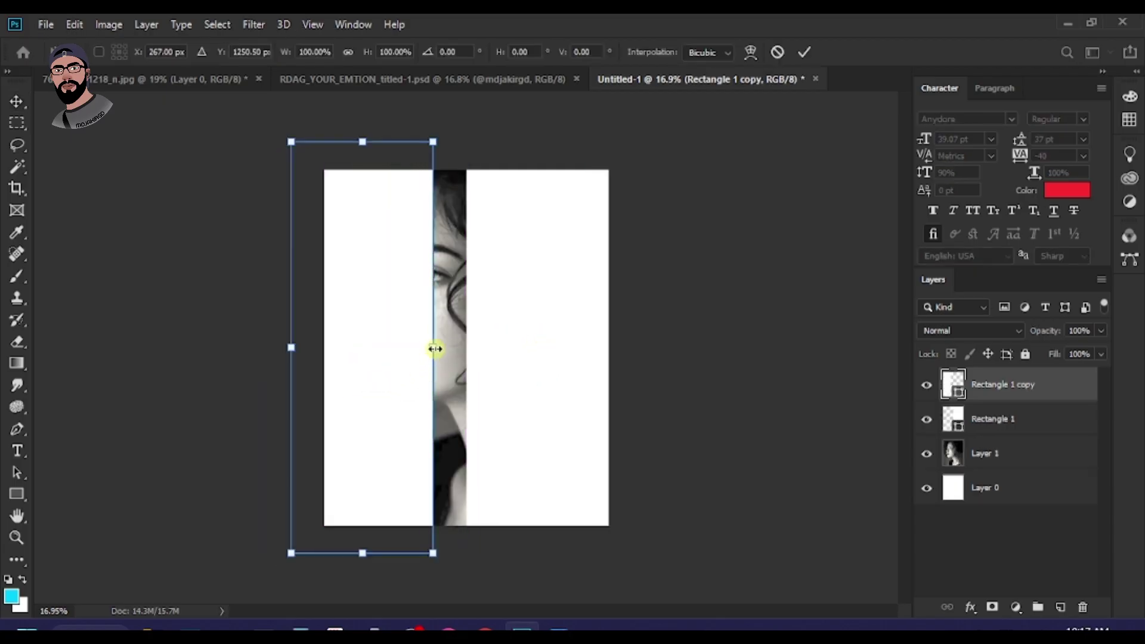
left_click_drag(434, 350, 418, 279)
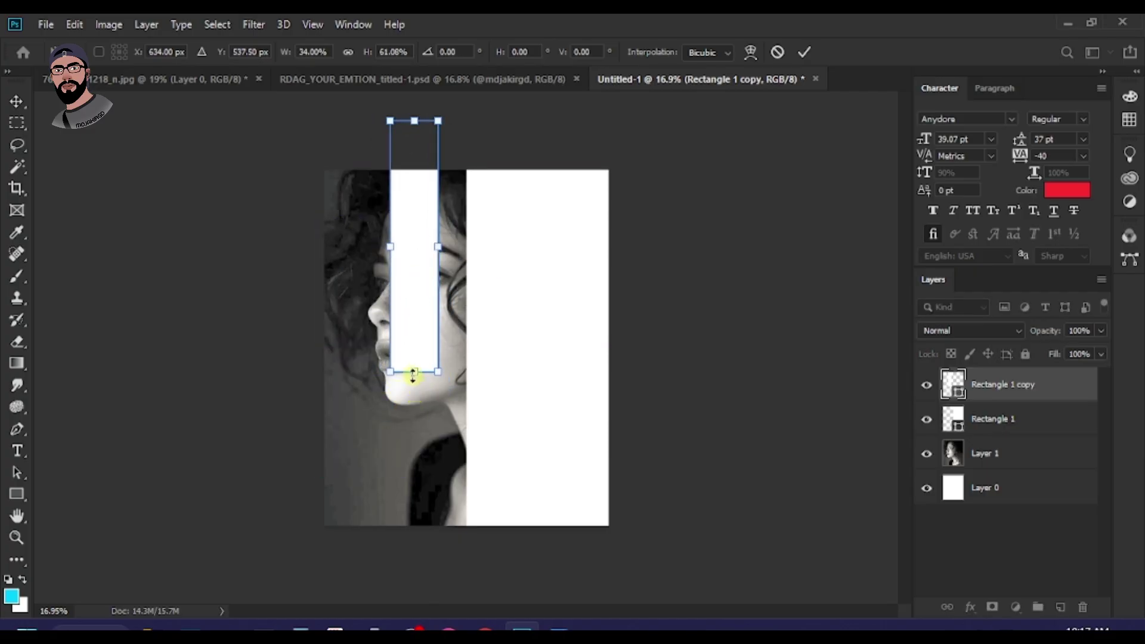
left_click(539, 299)
Step: Fill the bar copy with pure red ff0000
left_click(1057, 190)
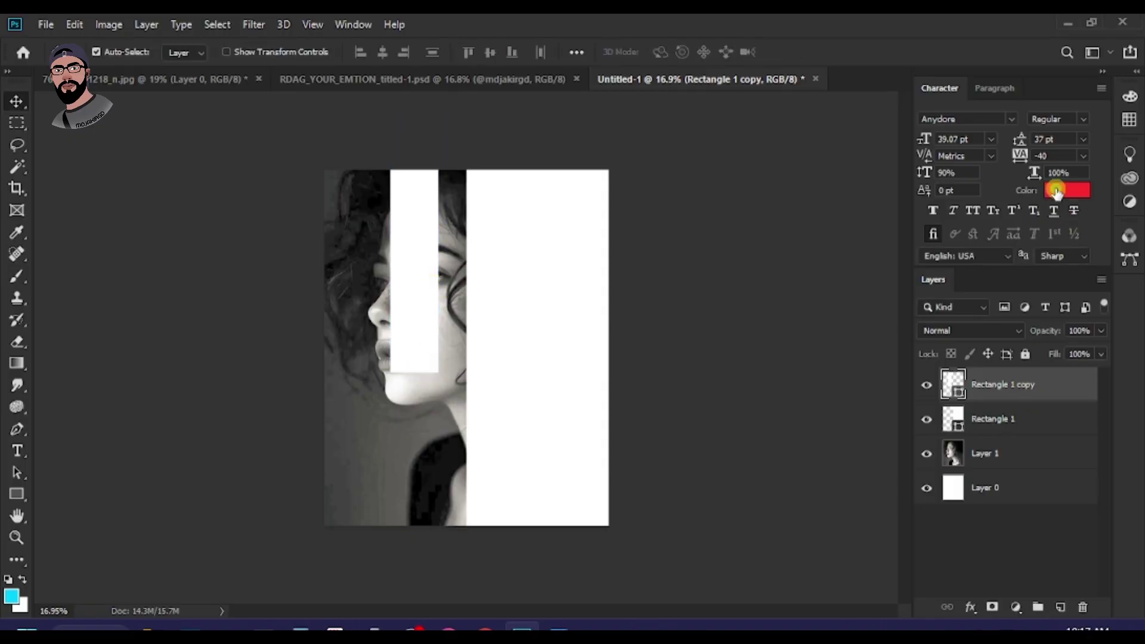
left_click(904, 229)
left_click(1077, 193)
double_click(955, 393)
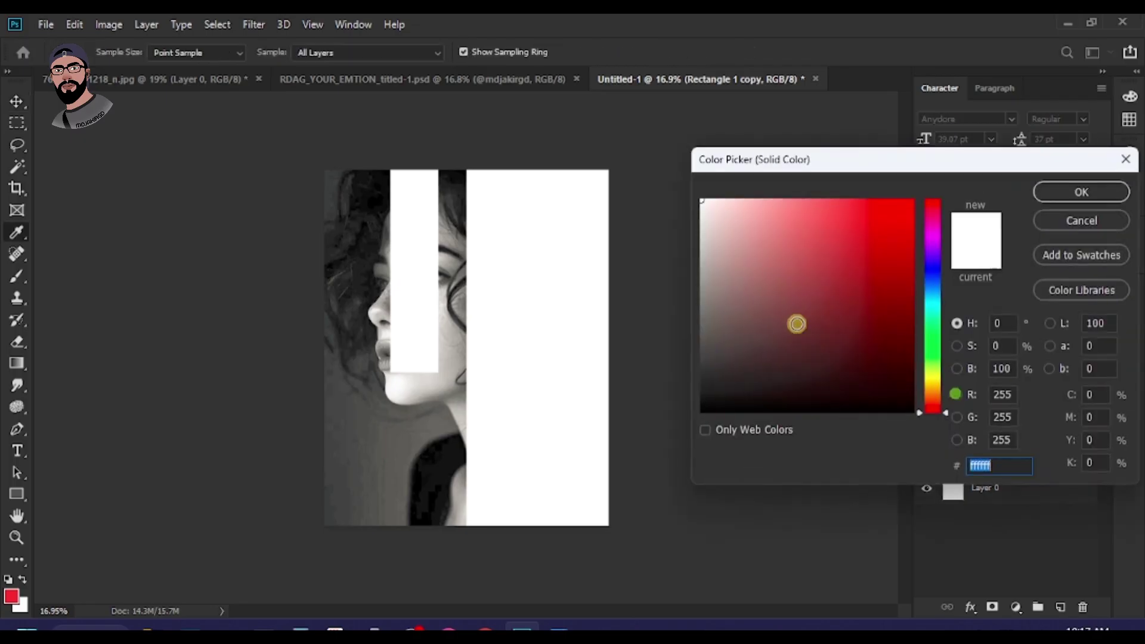
type("ff0000")
left_click(1055, 192)
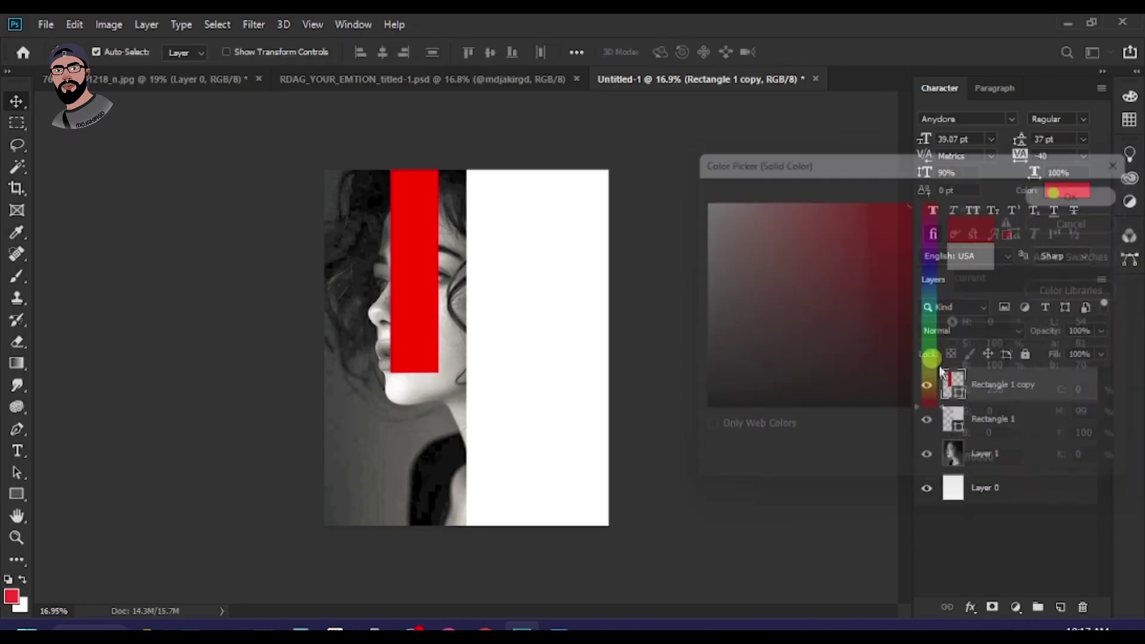
left_click(982, 330)
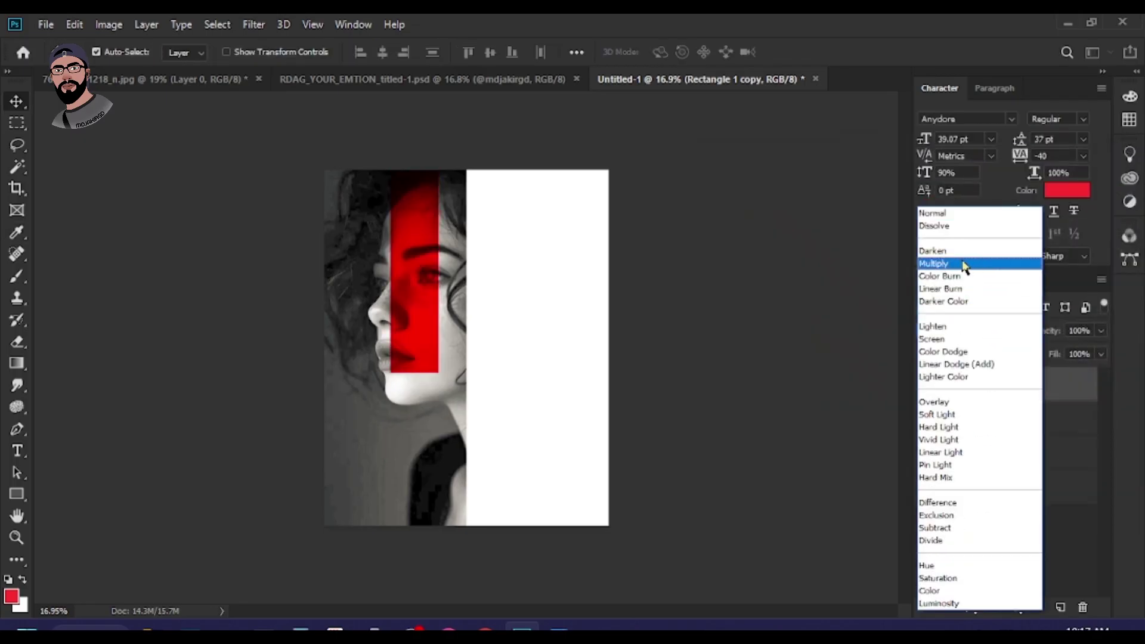
Step: Set the red bar to Multiply, shift it slightly right and narrow it from the left
left_click(961, 261)
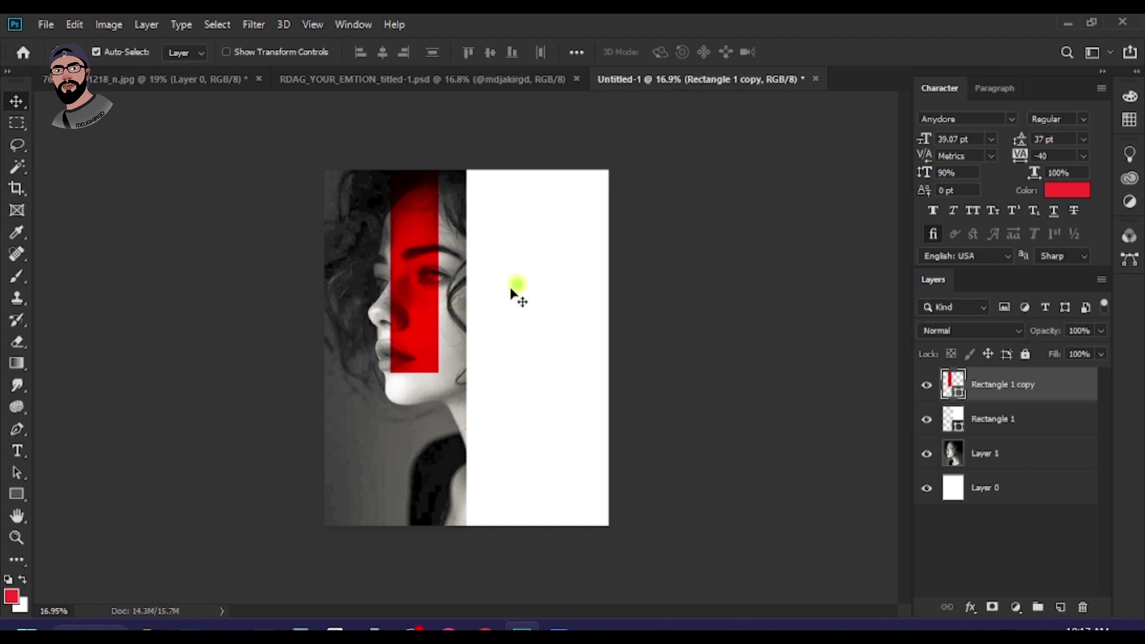
left_click(402, 289)
left_click(416, 314)
left_click_drag(416, 314, 429, 344)
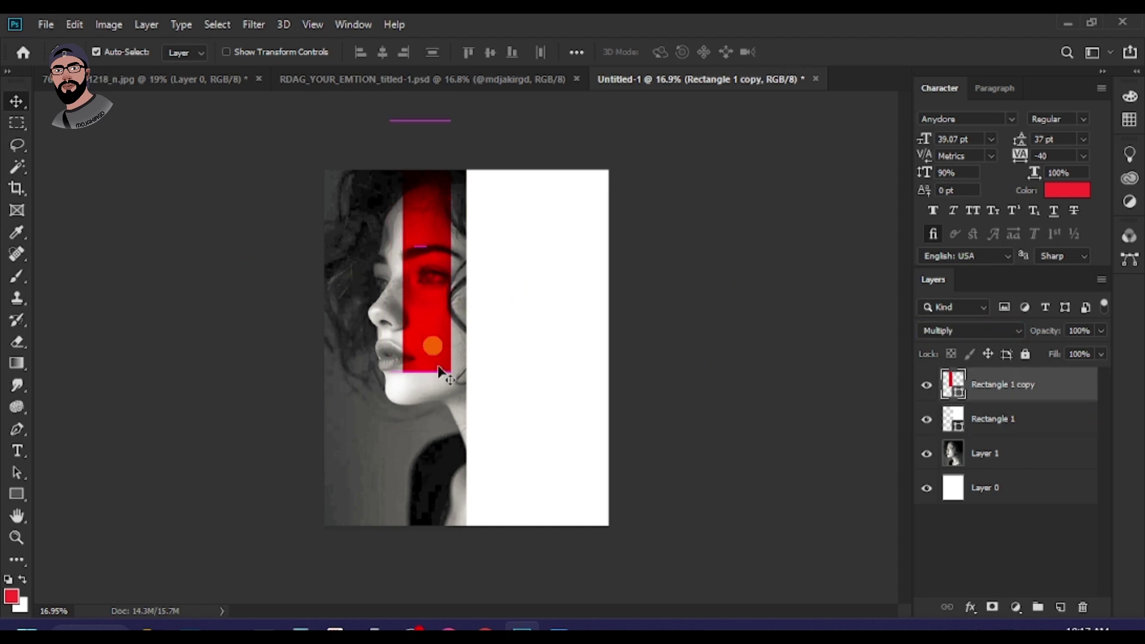
scroll(387, 348, "down", 1)
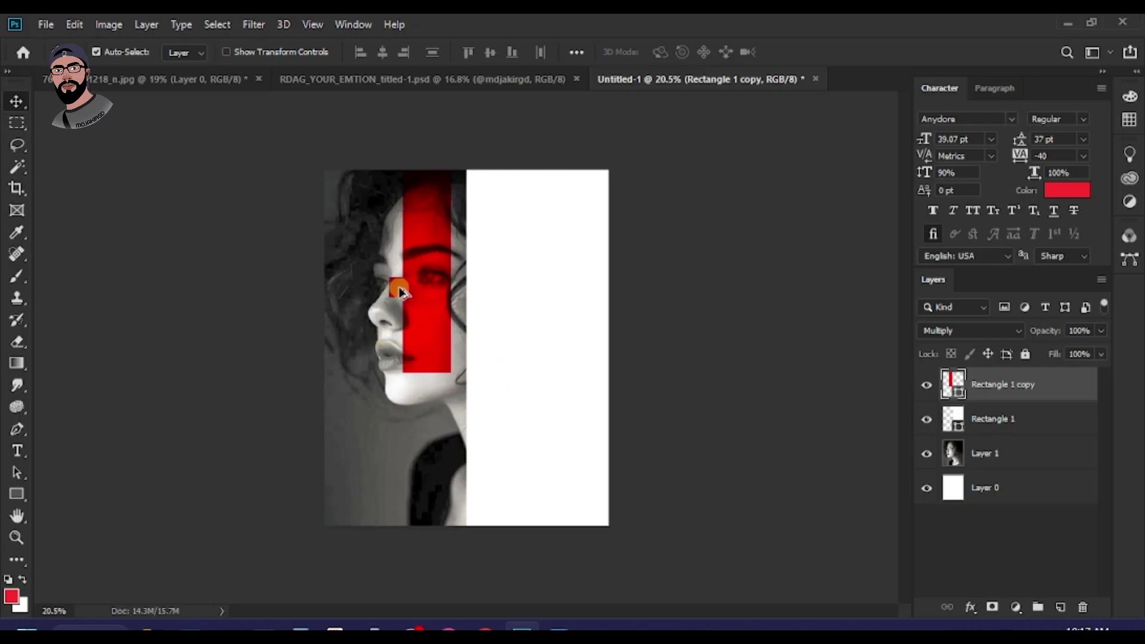
scroll(401, 305, "up", 2)
key("ctrl")
key("ctrl+t")
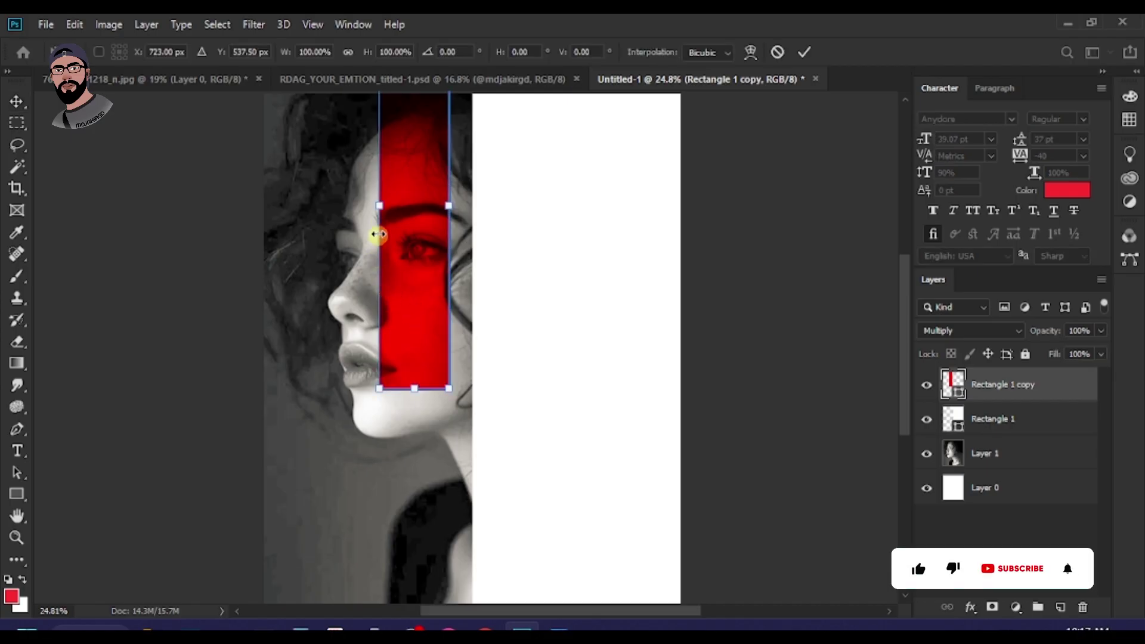
left_click_drag(383, 207, 383, 209)
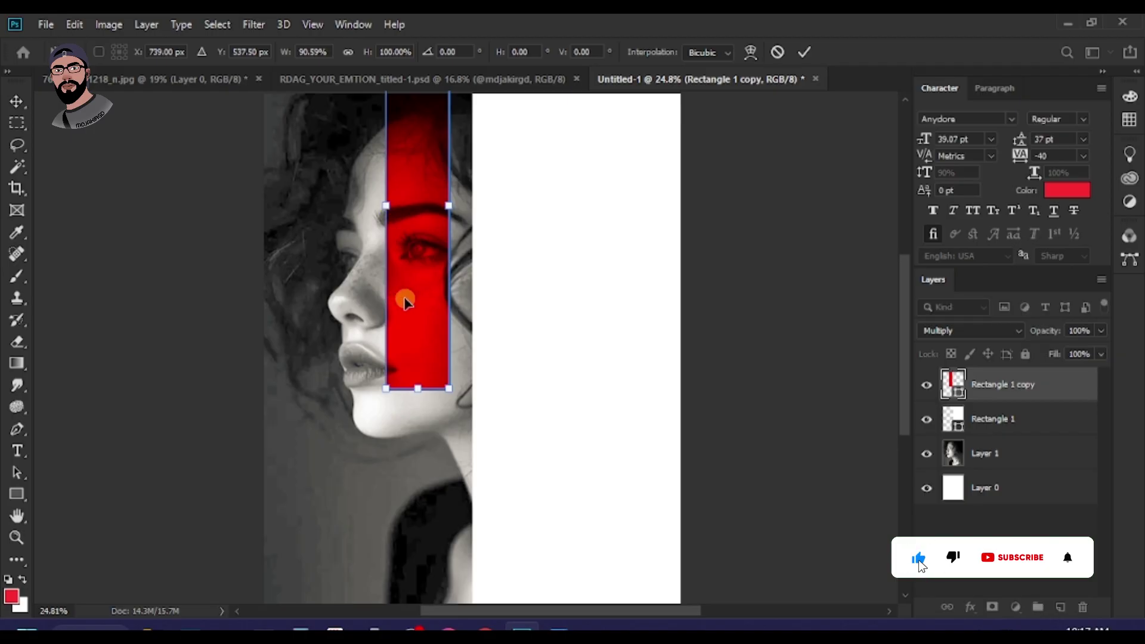
key("Return")
Step: Move the white panel's layer slightly to the right
scroll(538, 364, "down", 1)
scroll(539, 363, "up", 1)
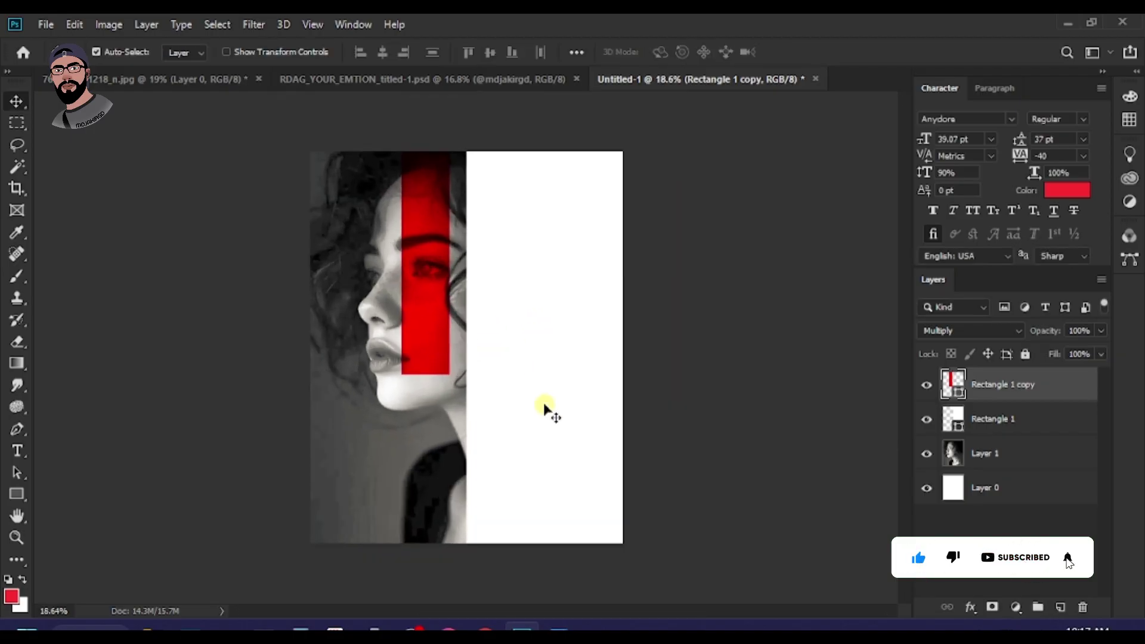
left_click(544, 409)
scroll(560, 400, "down", 1)
scroll(524, 327, "up", 1)
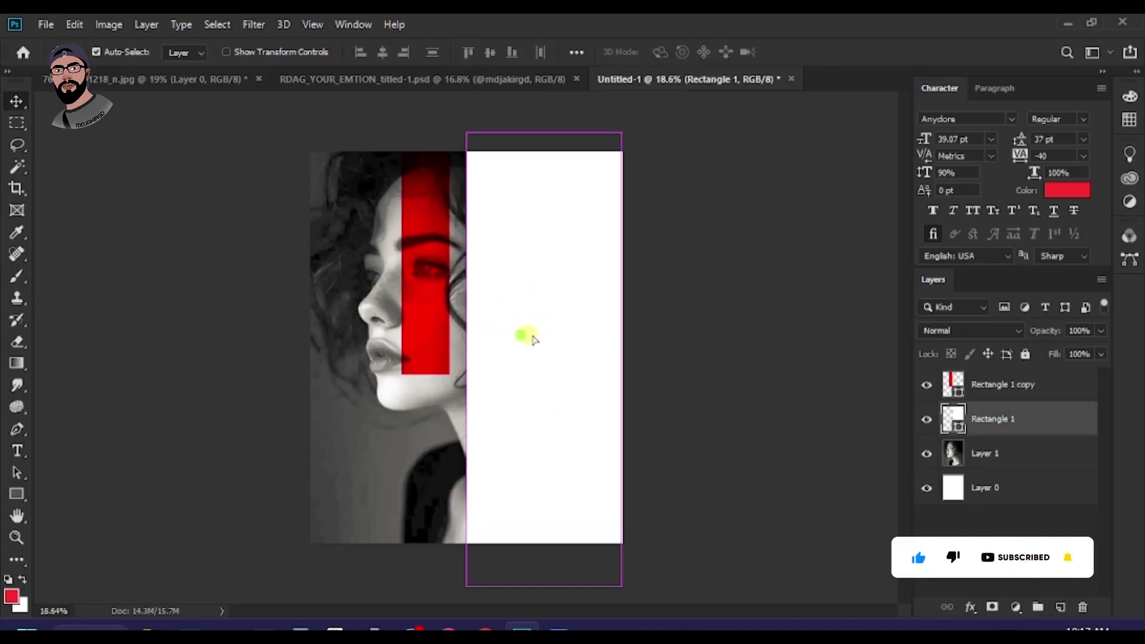
mouse_move(532, 339)
left_mouse_down()
mouse_move(568, 330)
mouse_move(519, 343)
left_mouse_up()
scroll(517, 358, "down", 1)
scroll(510, 349, "up", 1)
scroll(530, 358, "down", 1)
scroll(528, 358, "up", 1)
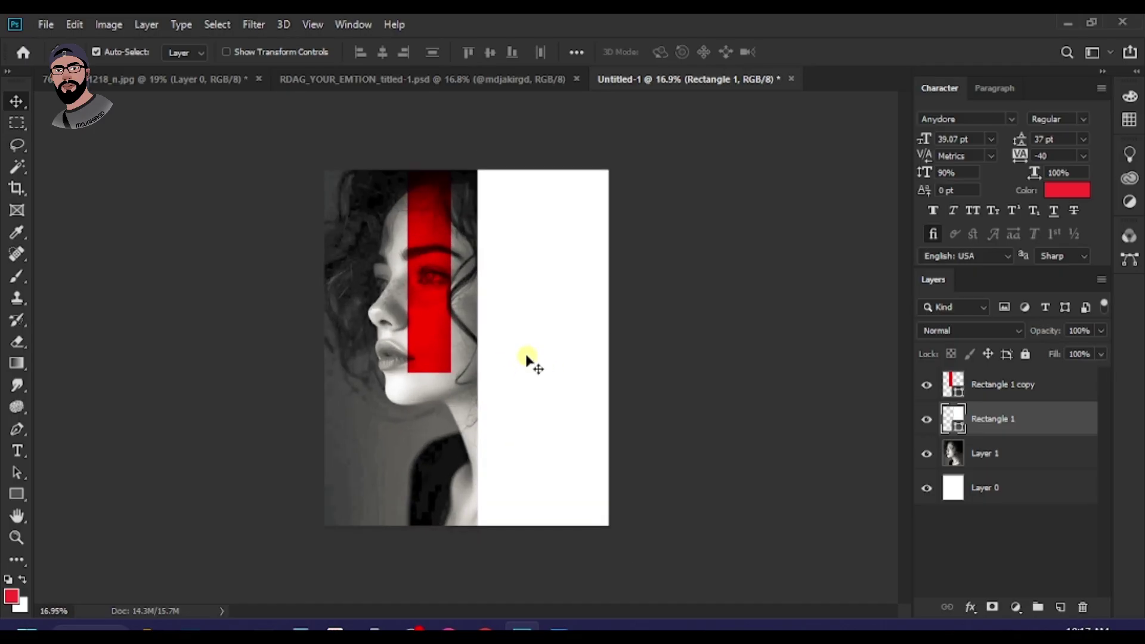
scroll(527, 359, "up", 1)
scroll(543, 386, "down", 1)
scroll(449, 331, "up", 1)
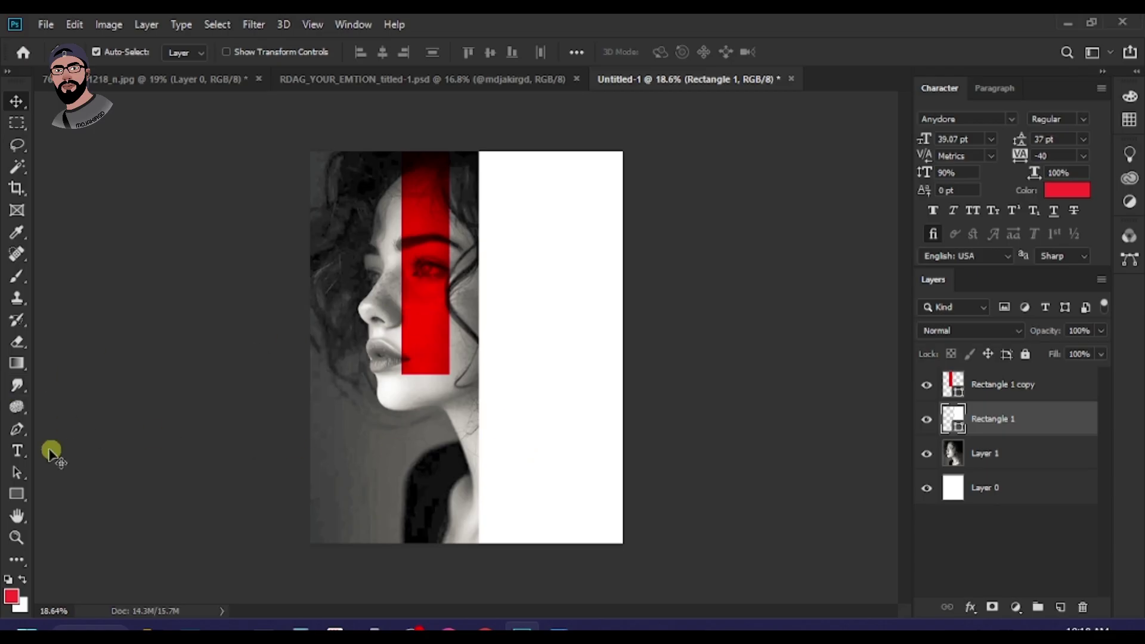
Step: Start a text block inside the white panel, then discard it
left_click(18, 452)
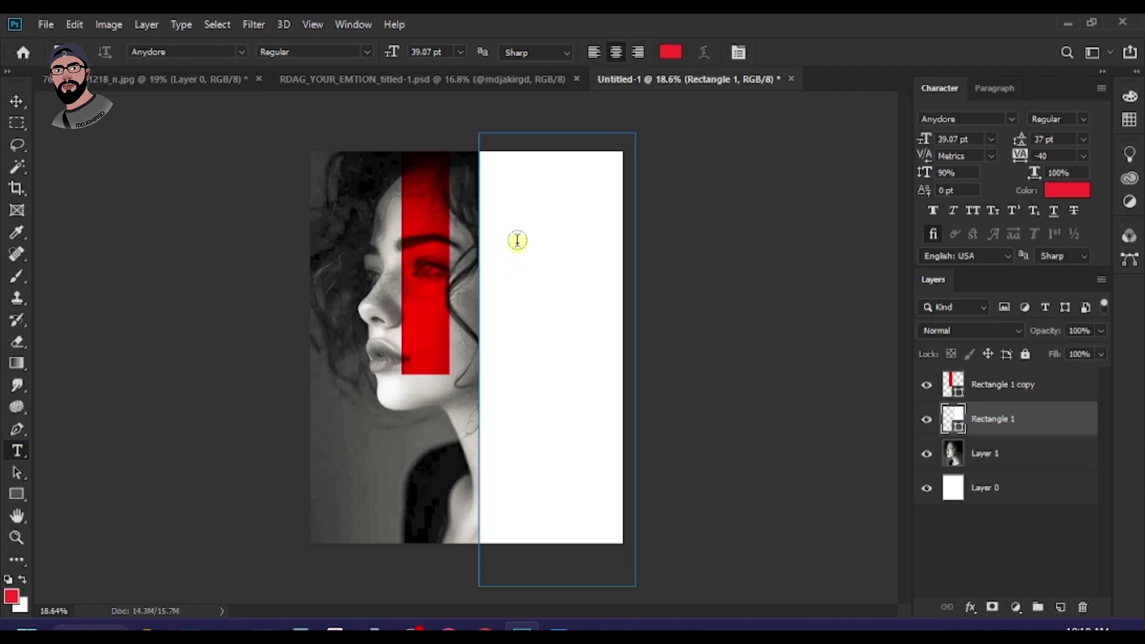
scroll(516, 242, "up", 1)
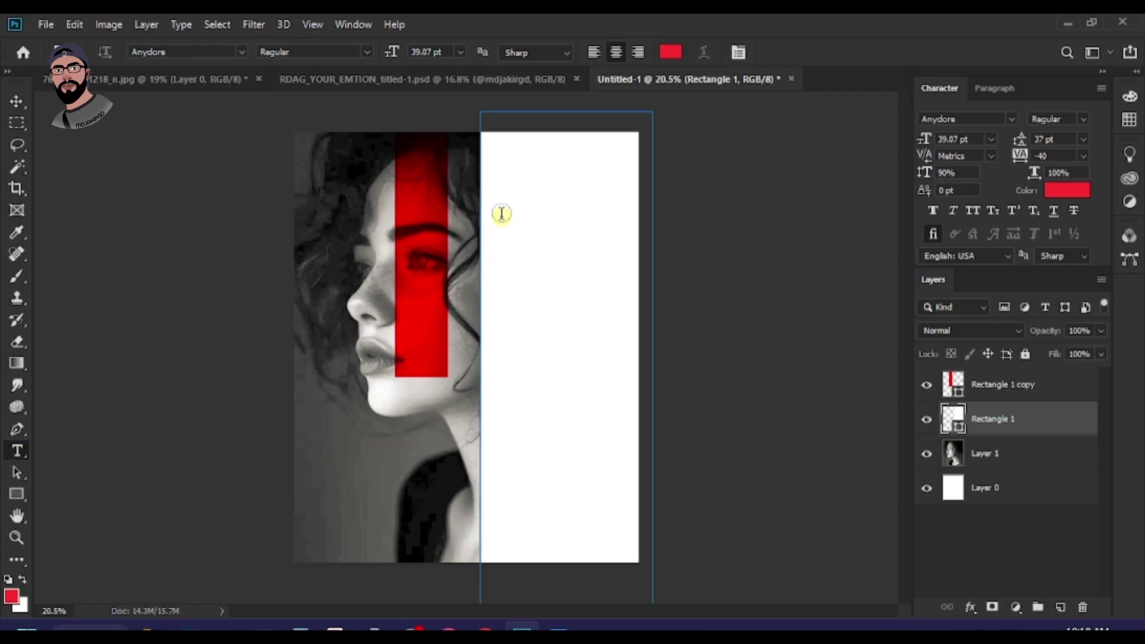
left_click(515, 290)
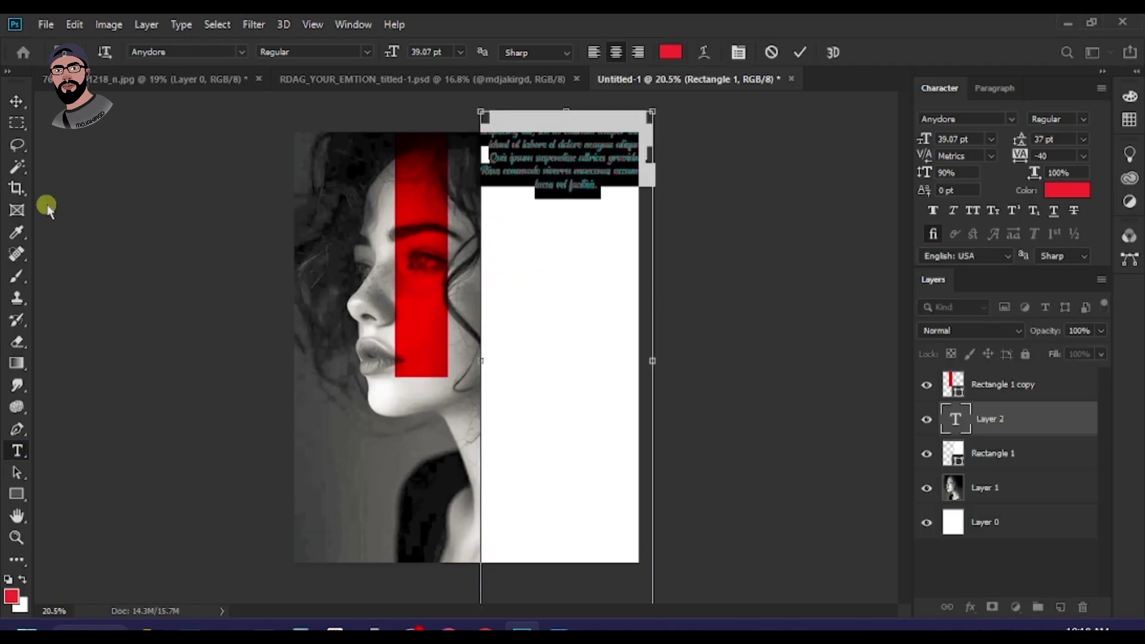
left_click(16, 105)
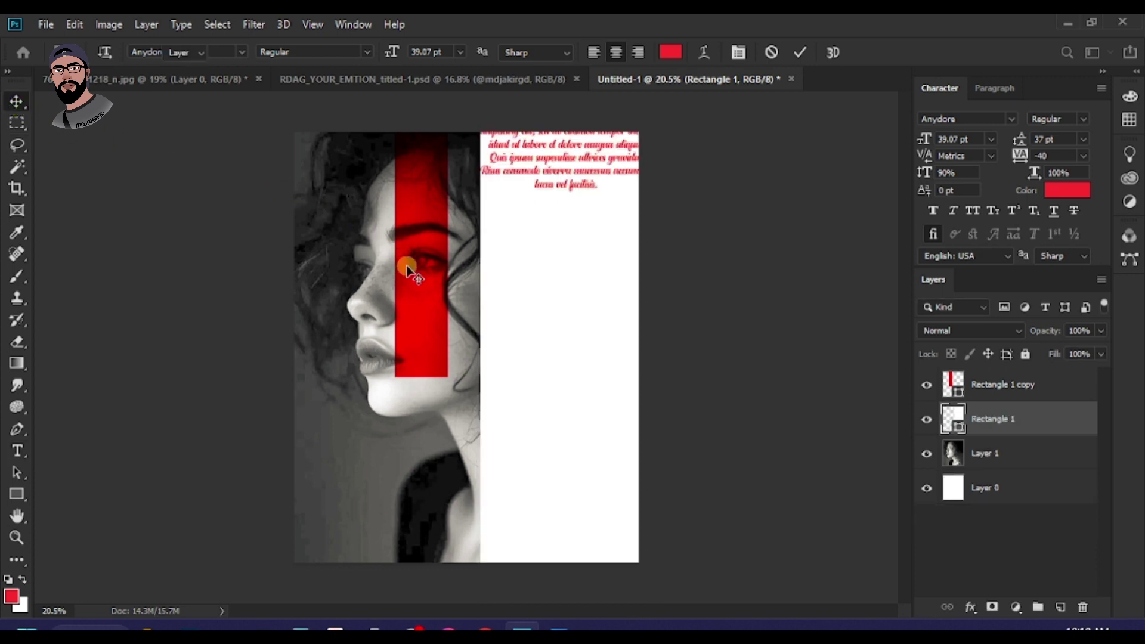
Step: Add red placeholder text, move it onto the woman's neck and delete its wording
left_click(17, 452)
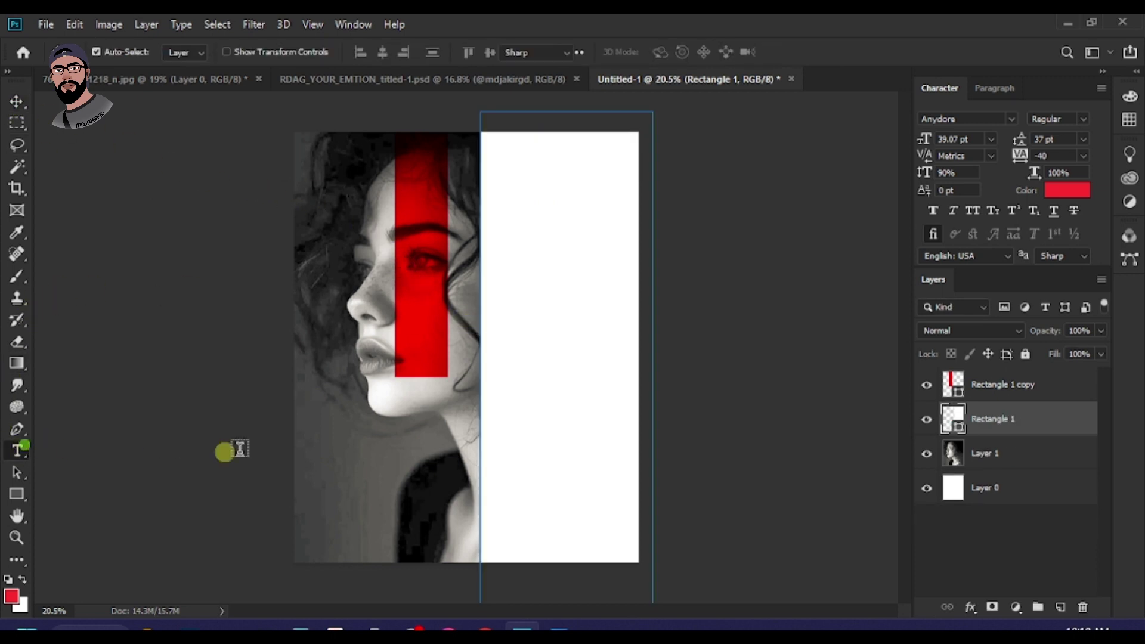
left_click(322, 454)
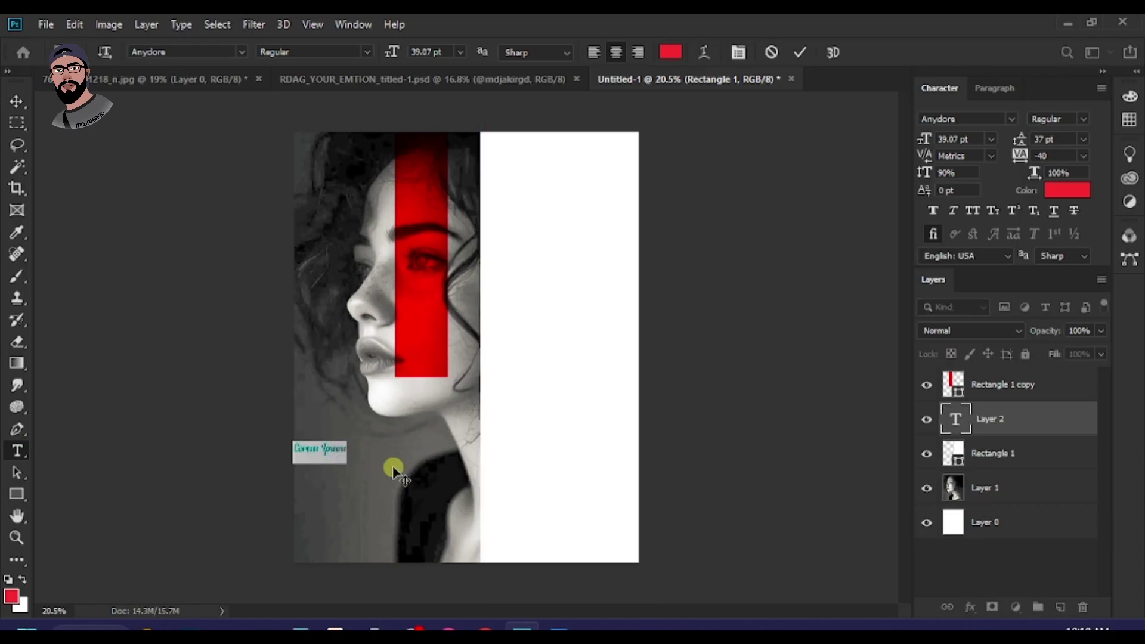
left_click(17, 102)
left_click_drag(318, 449, 373, 451)
double_click(956, 419)
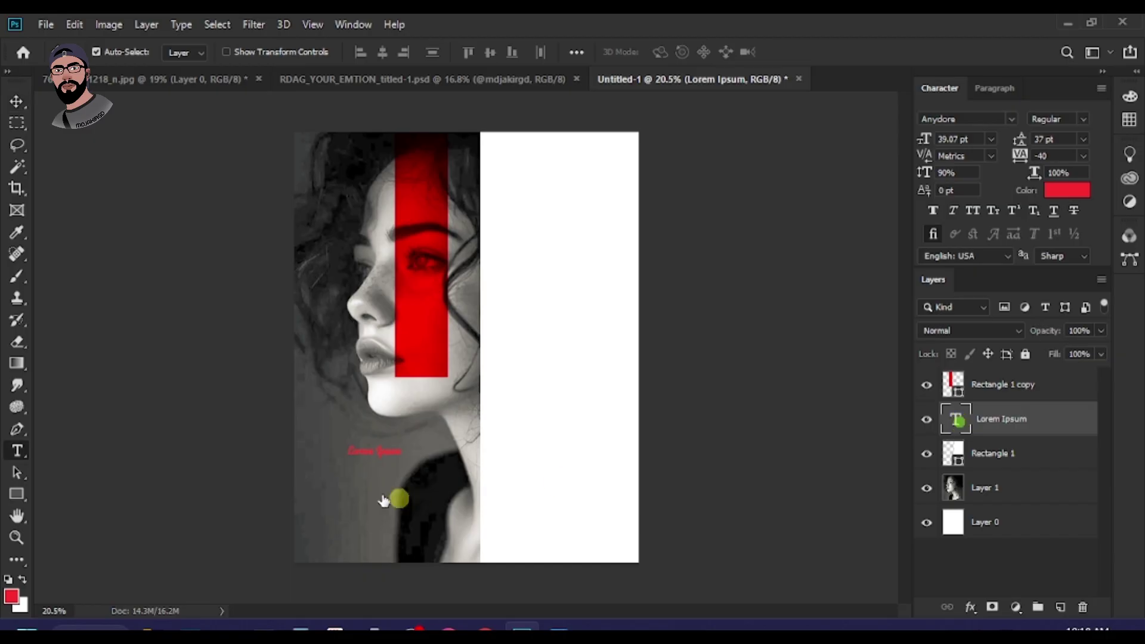
key("BackSpace")
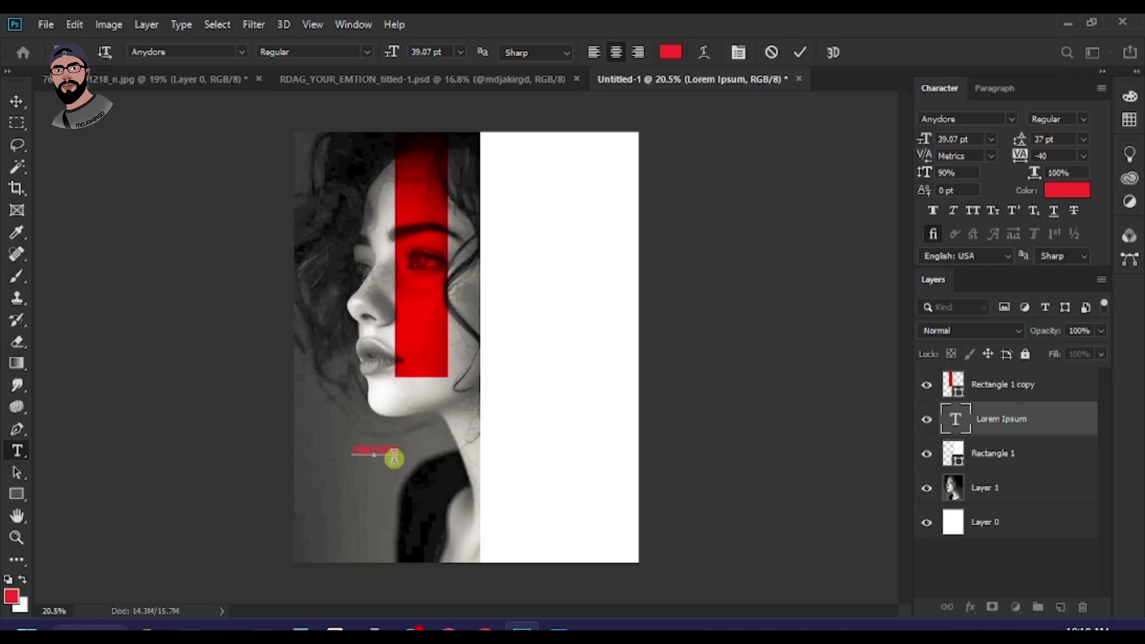
Step: Scale EMOTION up about 330%, rotate it 90° and stretch it down the white panel
left_click(17, 101)
key("ctrl+t")
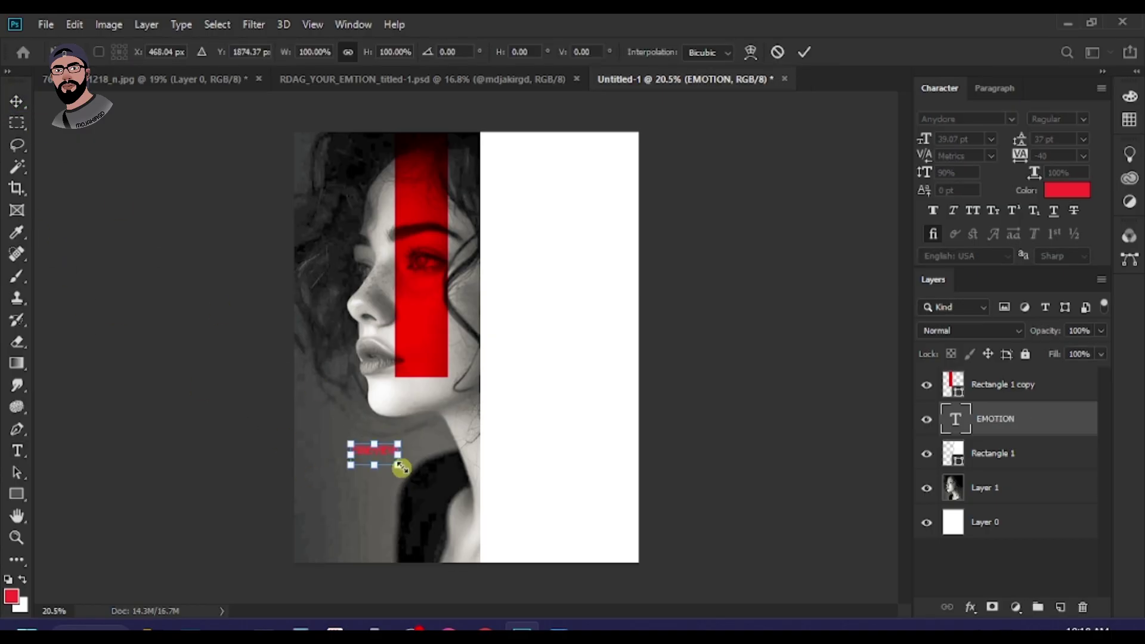
left_click_drag(404, 470, 459, 496)
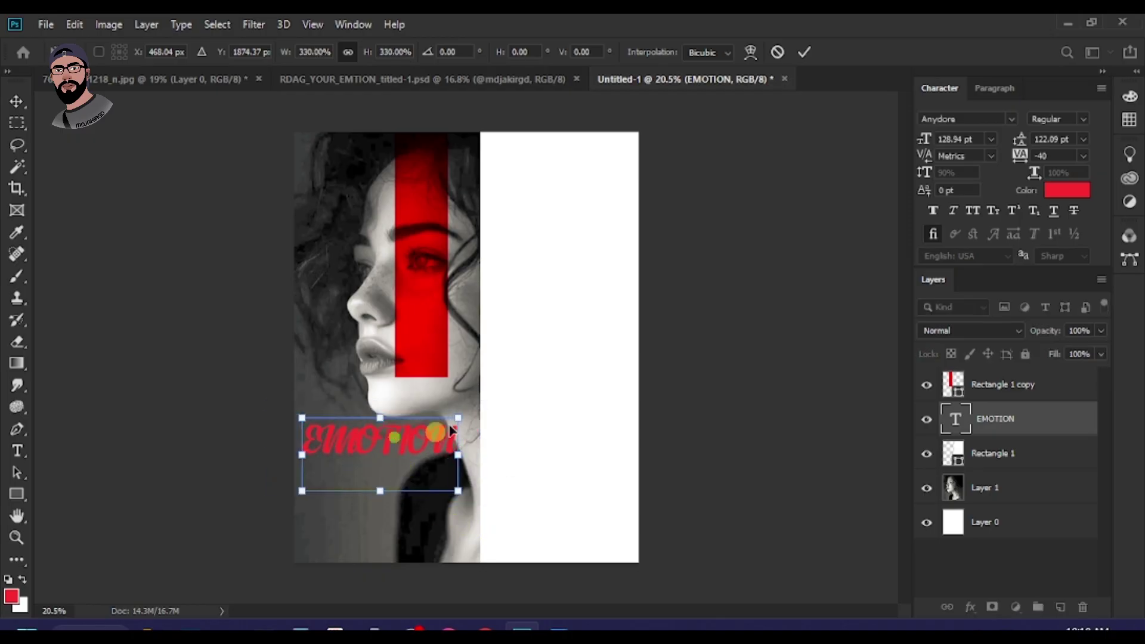
left_click_drag(399, 444, 528, 366)
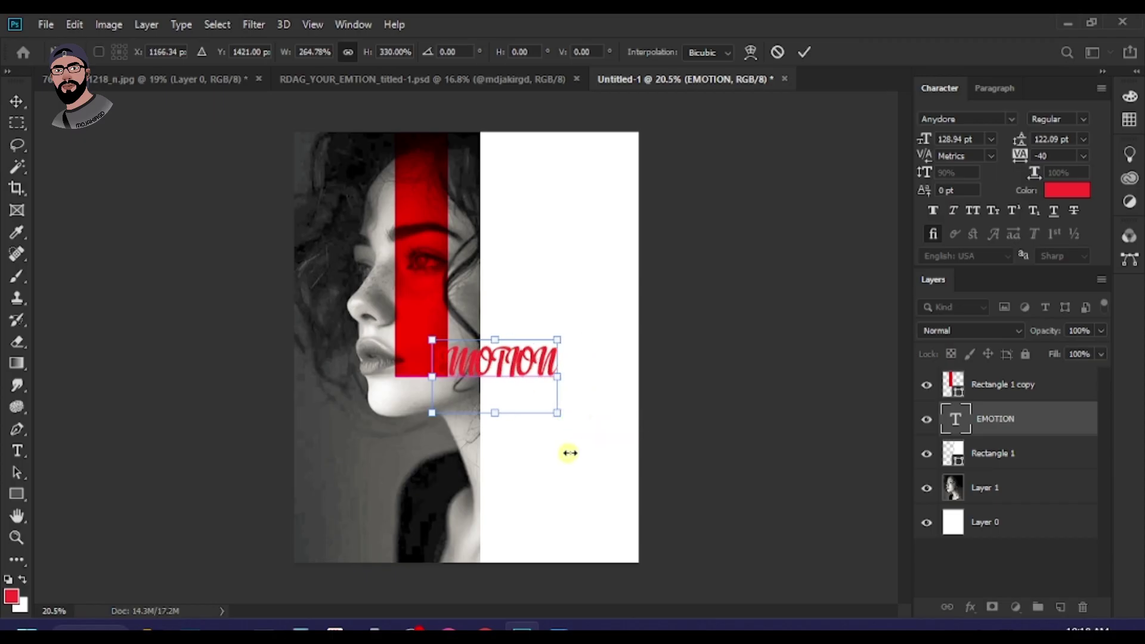
left_click_drag(592, 430, 567, 440)
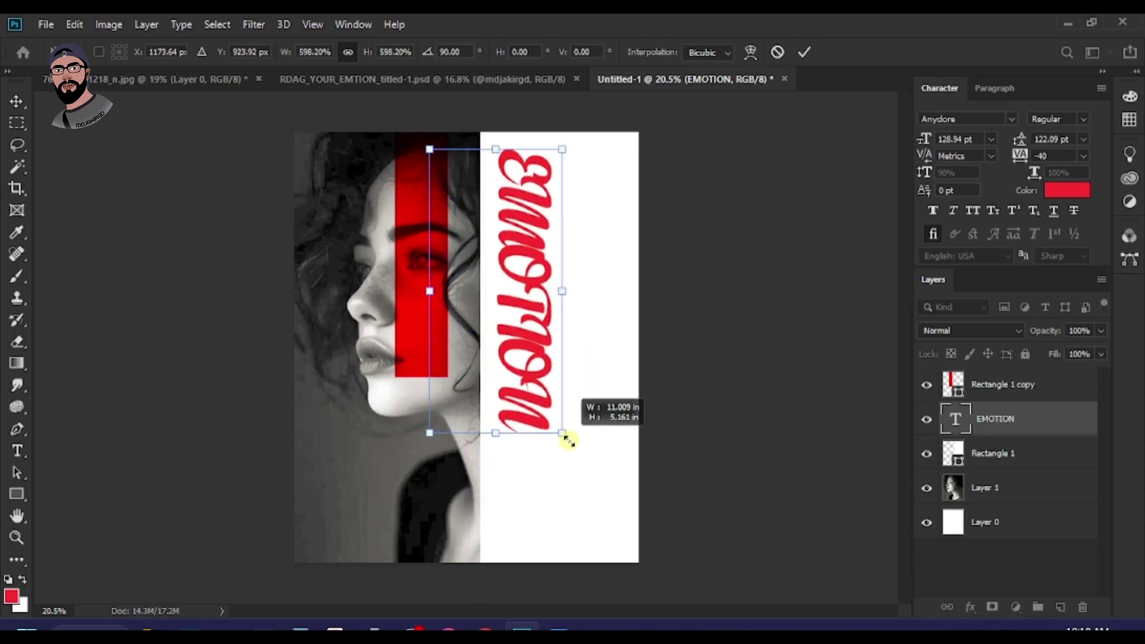
left_click_drag(527, 332, 525, 384)
key("Return")
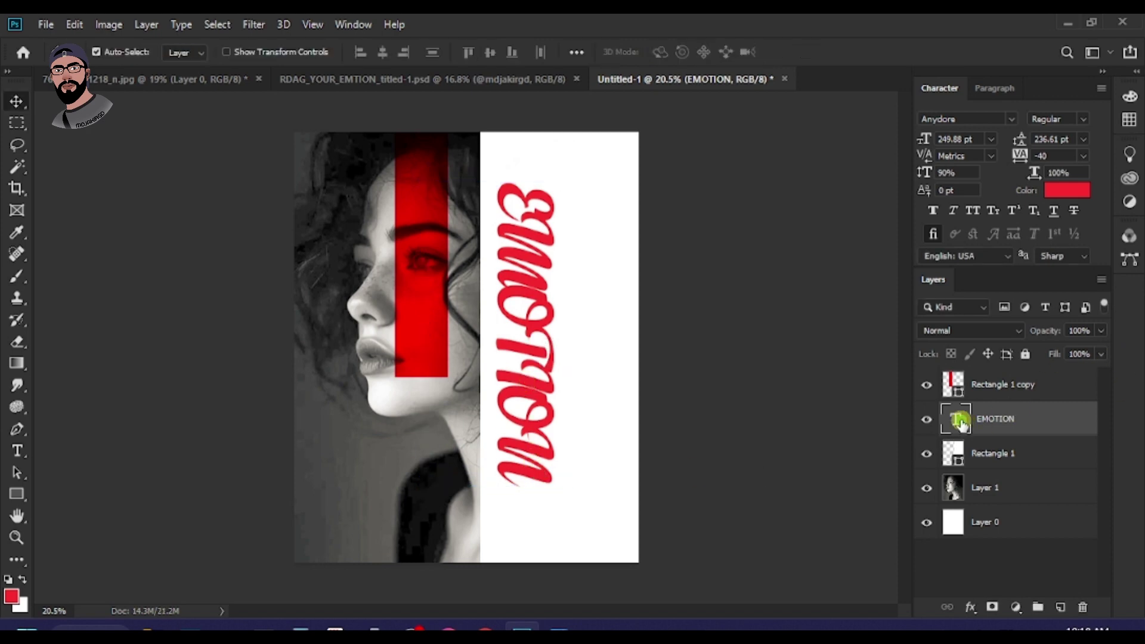
double_click(958, 420)
Step: Search 'gobl' in the font list and set EMOTION in Gobold Regular
left_click(1010, 121)
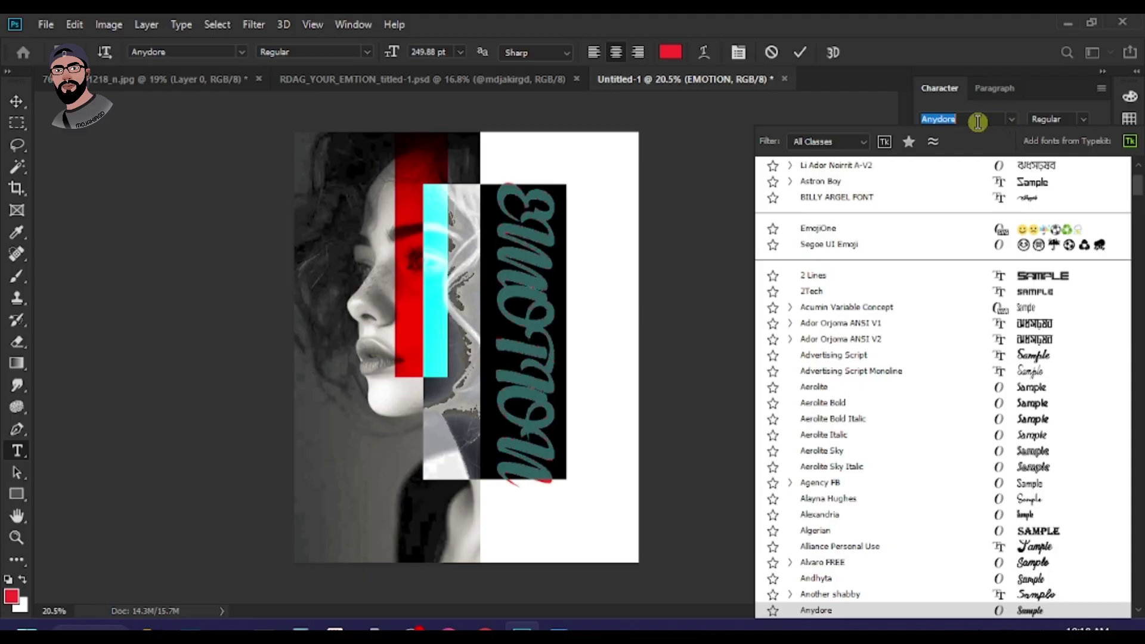
type("gobl")
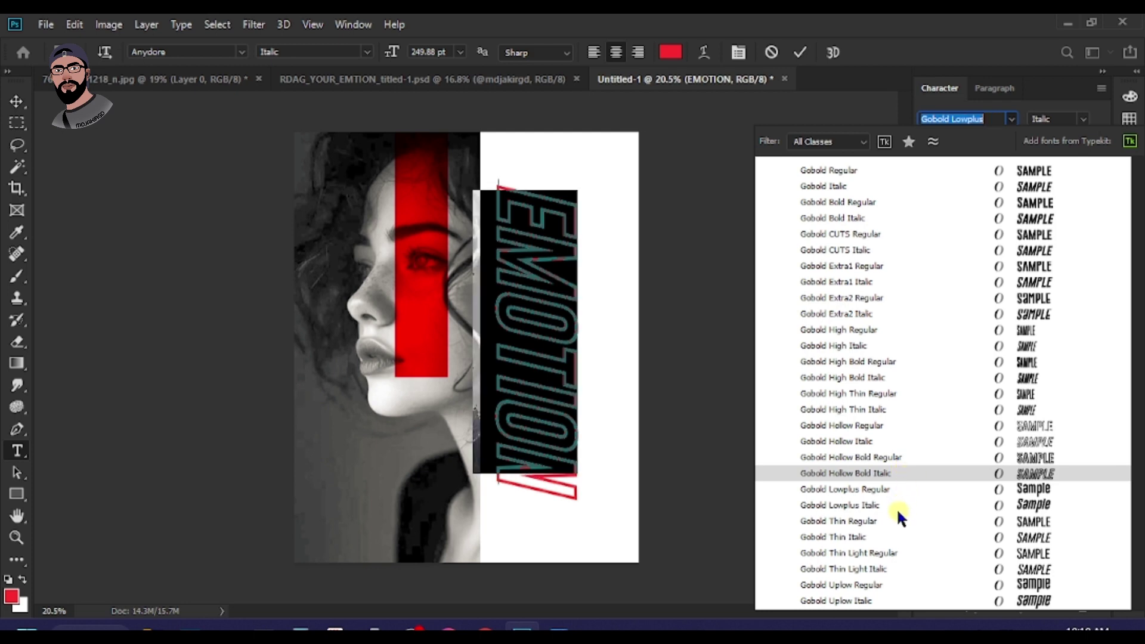
left_click(859, 171)
left_click(17, 101)
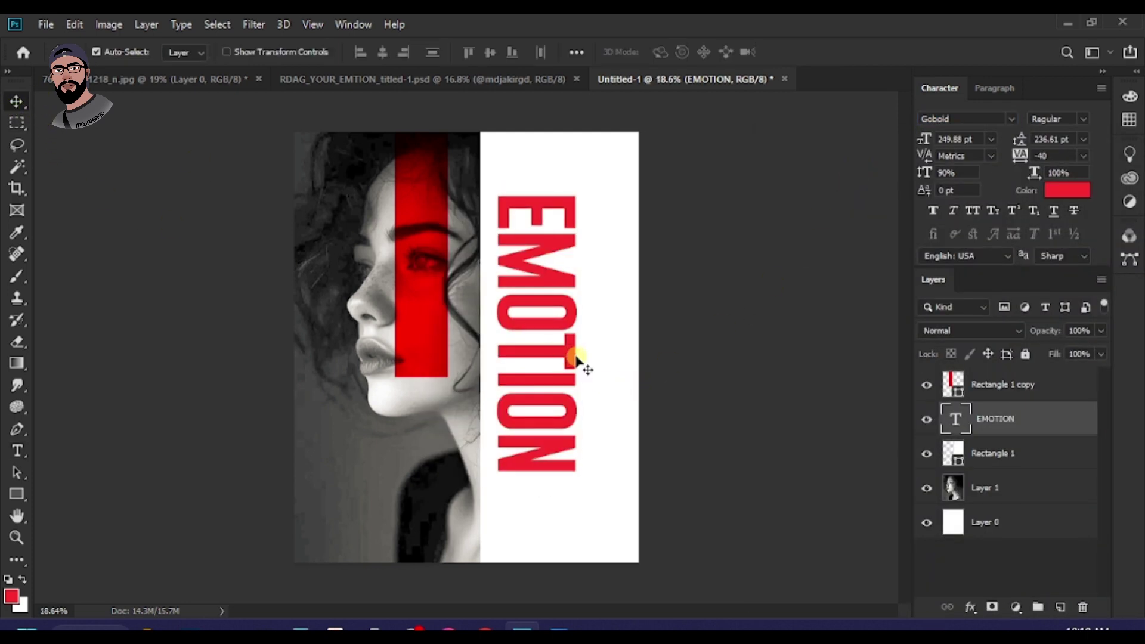
Step: Nudge the EMOTION text up and left and enlarge it slightly
left_click_drag(557, 304, 545, 276)
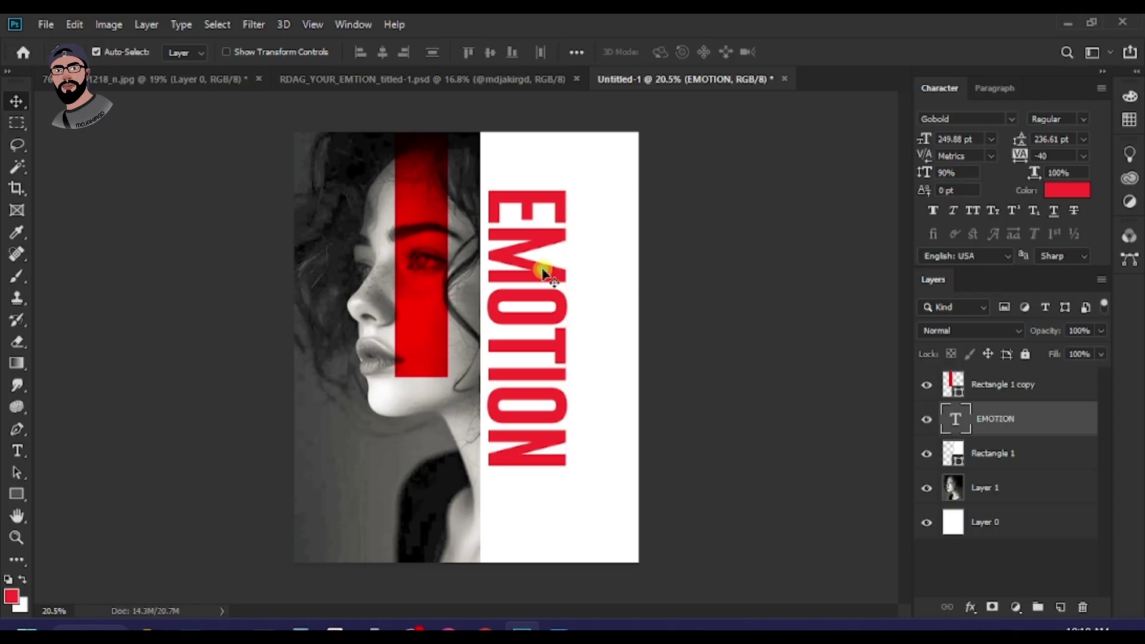
key("shift+Left")
key("shift+Left")
key("shift+Left")
key("shift+Left")
key("shift+Left")
key("shift+Left")
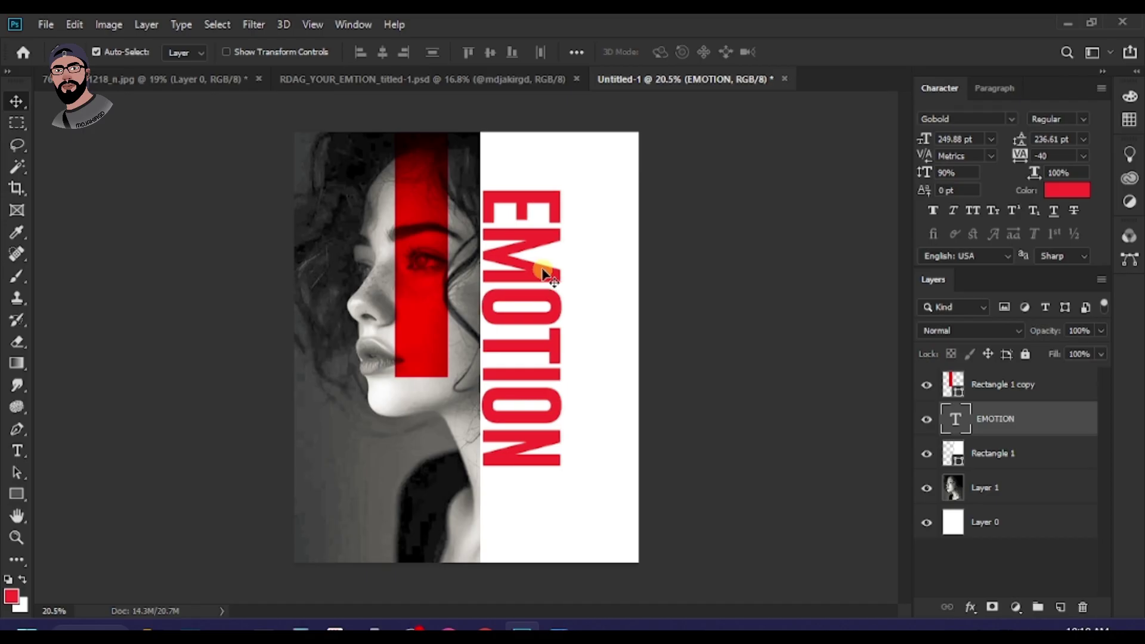
key("shift+Up")
key("shift+Up")
key("shift+Up")
key("shift+Up")
key("shift+Up")
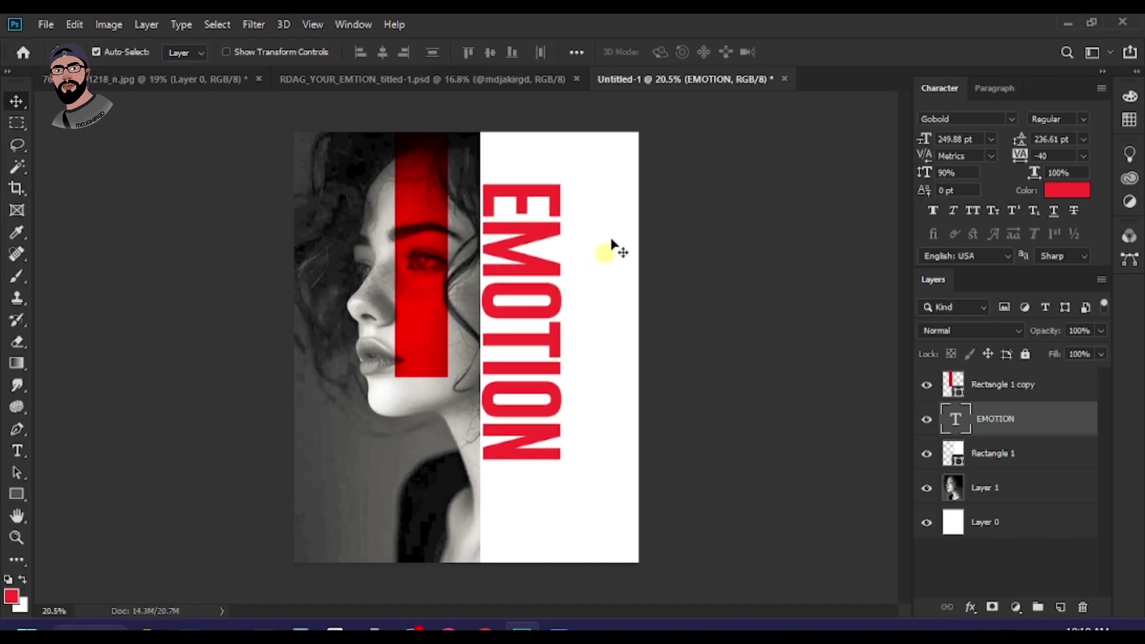
key("ctrl+t")
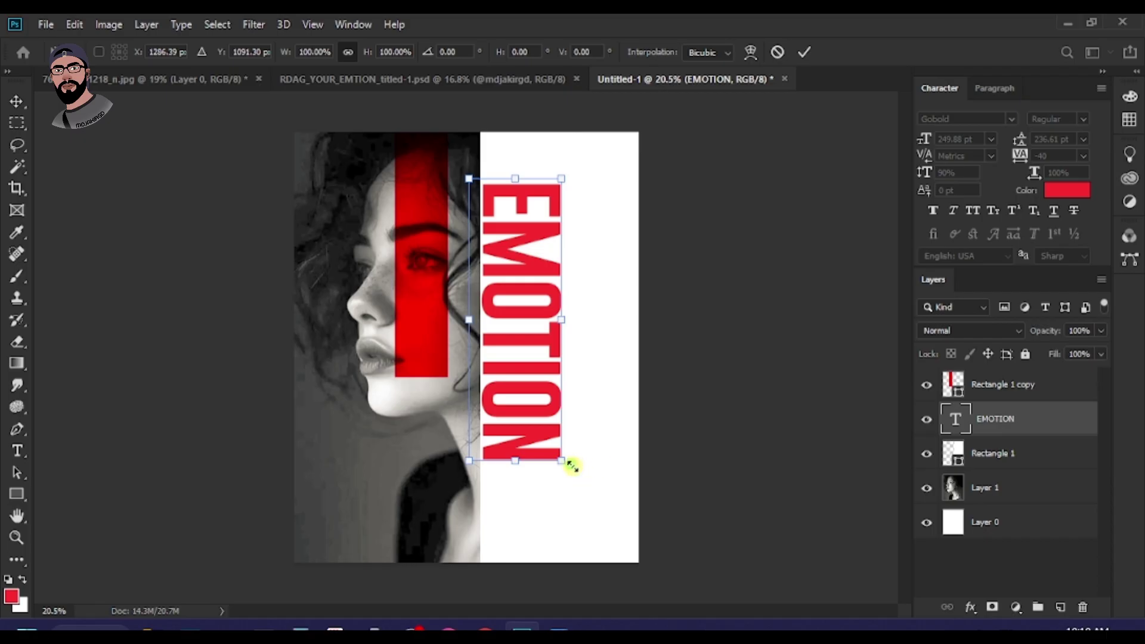
left_click_drag(572, 466, 574, 473)
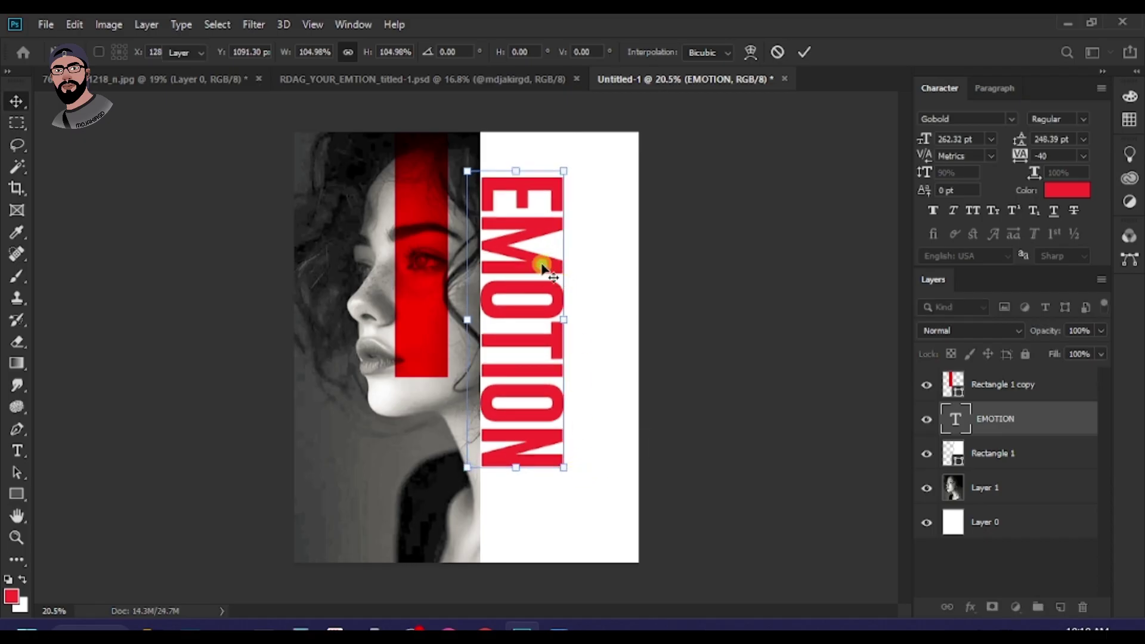
key("Return")
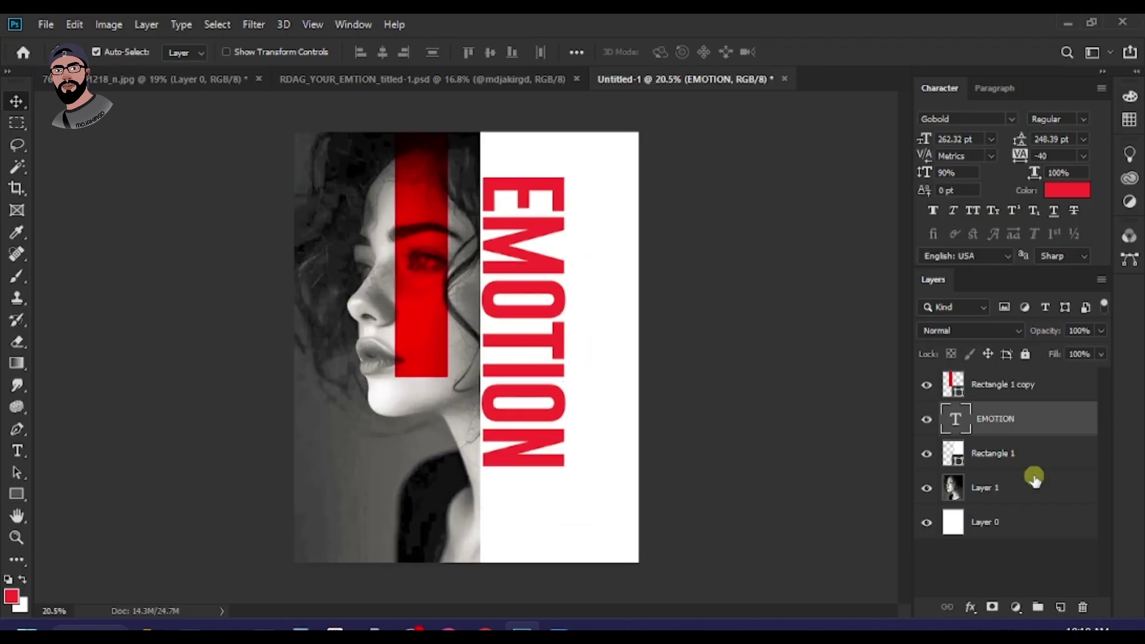
Step: Make EMOTION faux bold and duplicate it over the photo on the left
left_click(934, 213)
left_click(934, 213)
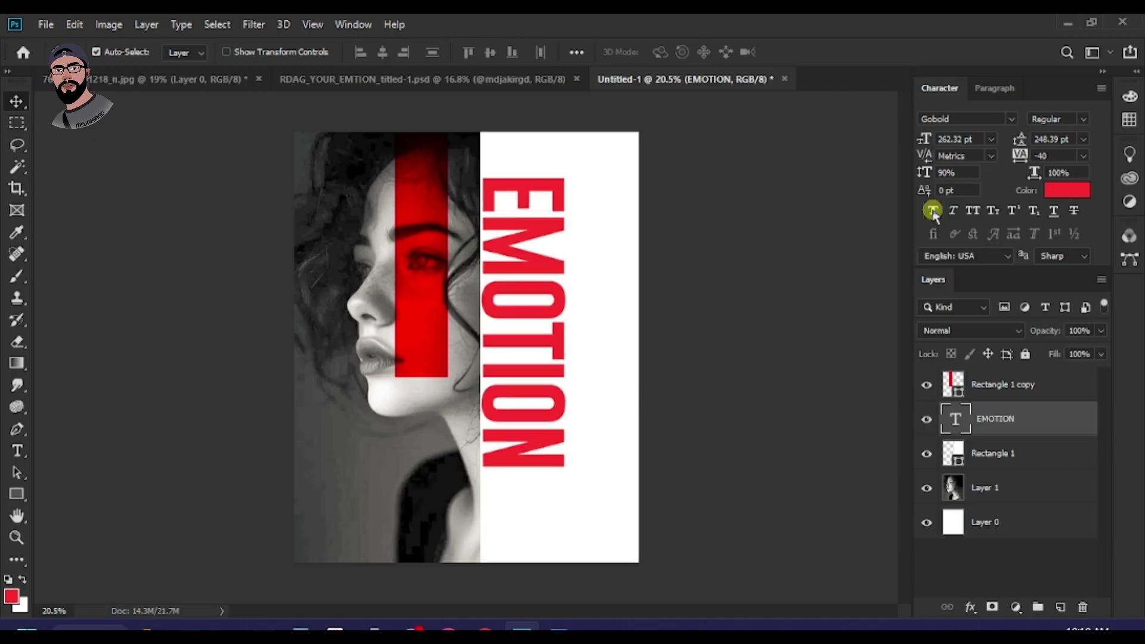
left_click(934, 211)
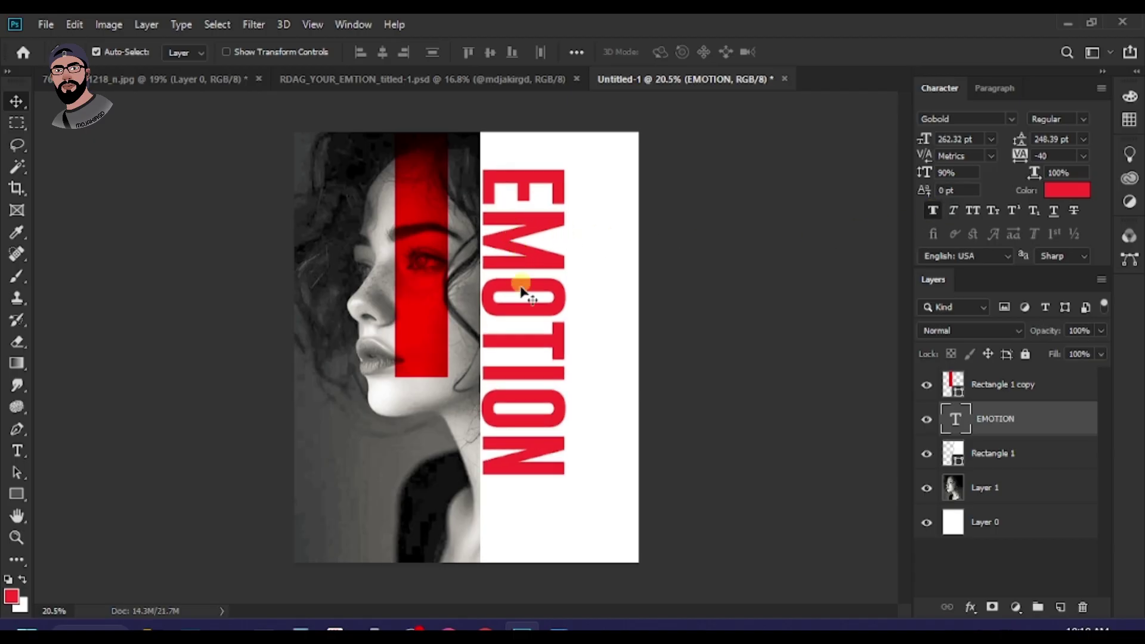
left_click_drag(542, 317, 381, 387)
Step: Change the copied text to read DRAG
key("t")
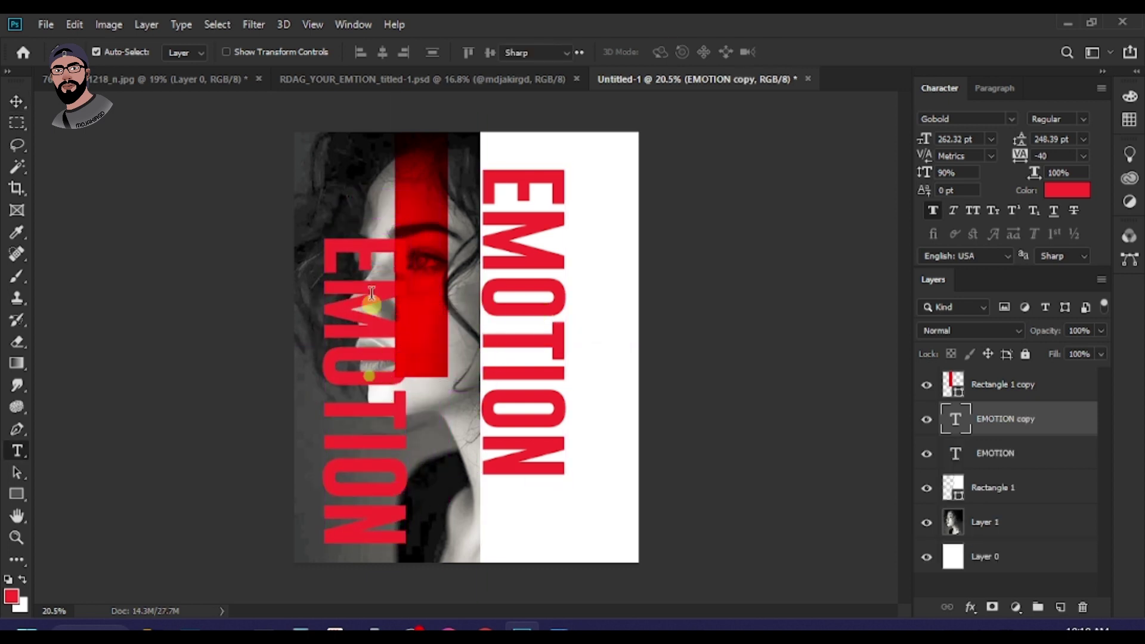
double_click(368, 251)
left_click_drag(368, 243, 403, 555)
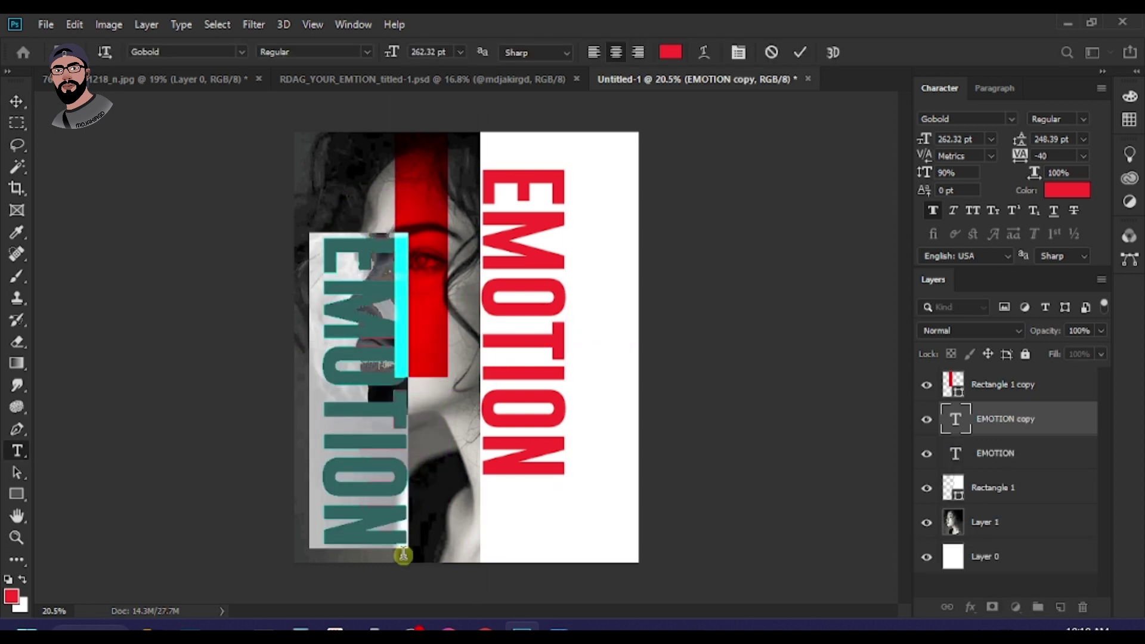
type("DR")
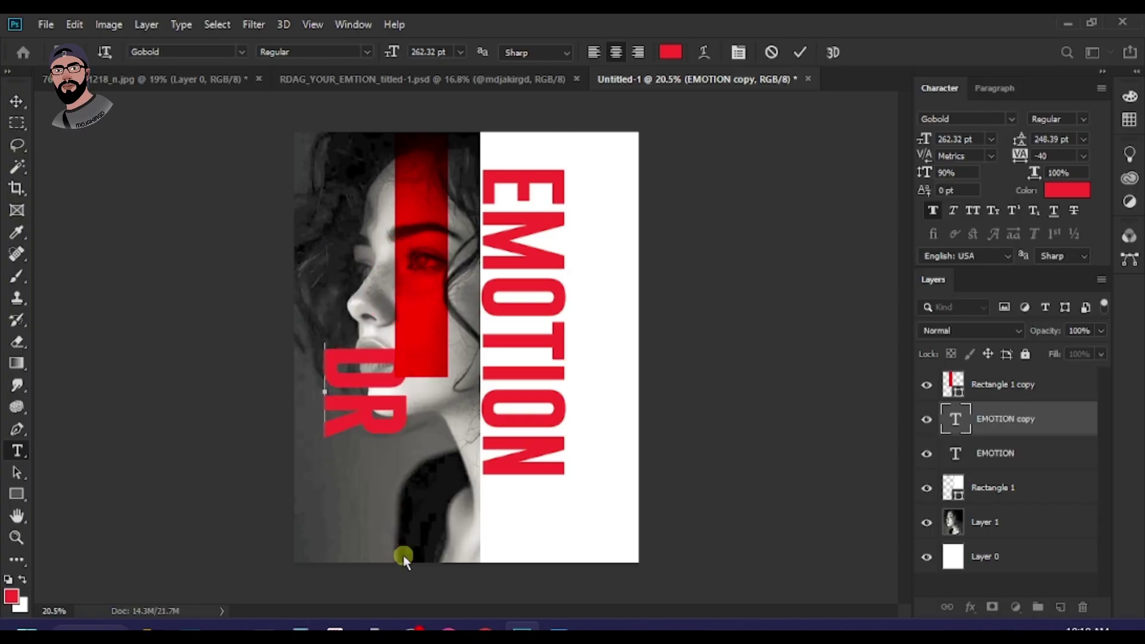
type("AG")
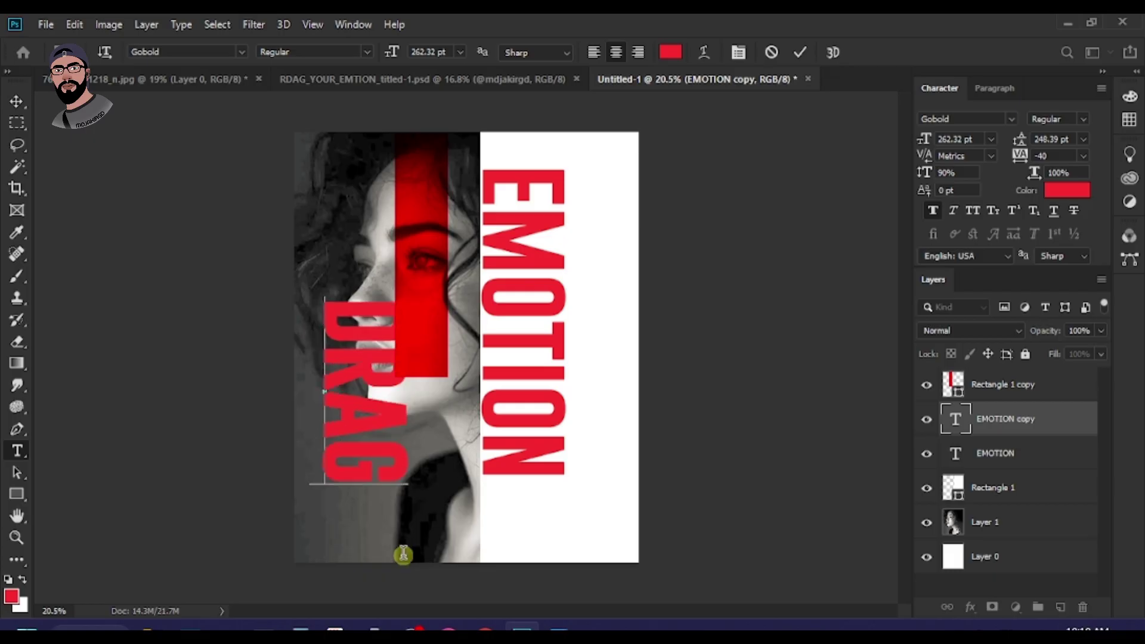
left_click(20, 102)
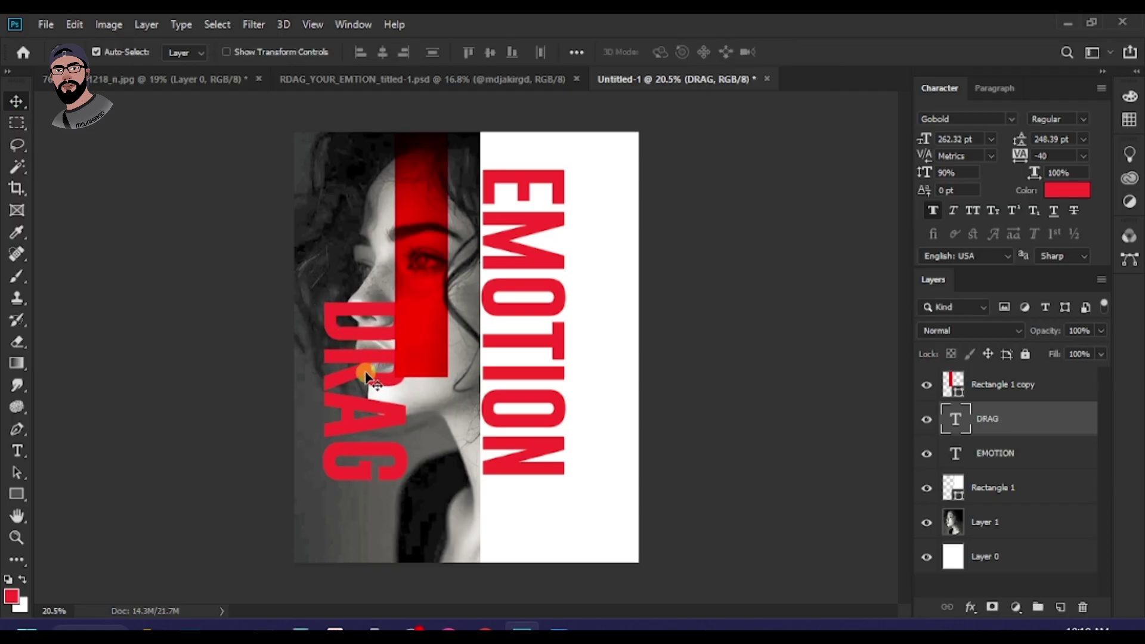
Step: Shrink DRAG to about 37% and position it inside the red bar
left_click_drag(363, 371, 424, 302)
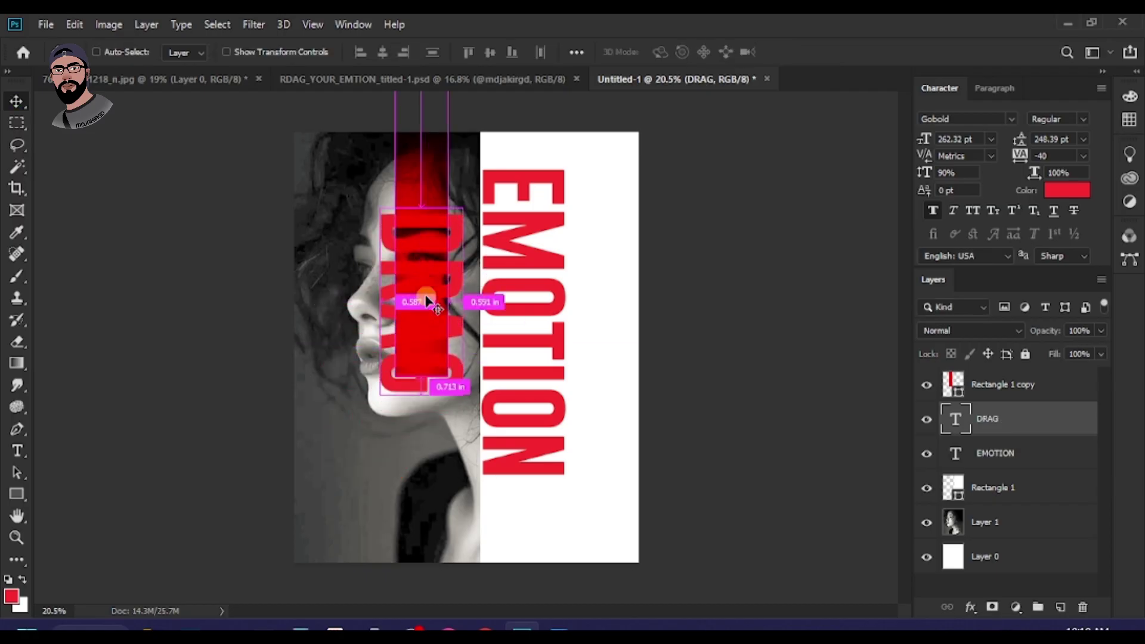
key("ctrl+t")
left_click_drag(461, 211, 428, 348)
key("Return")
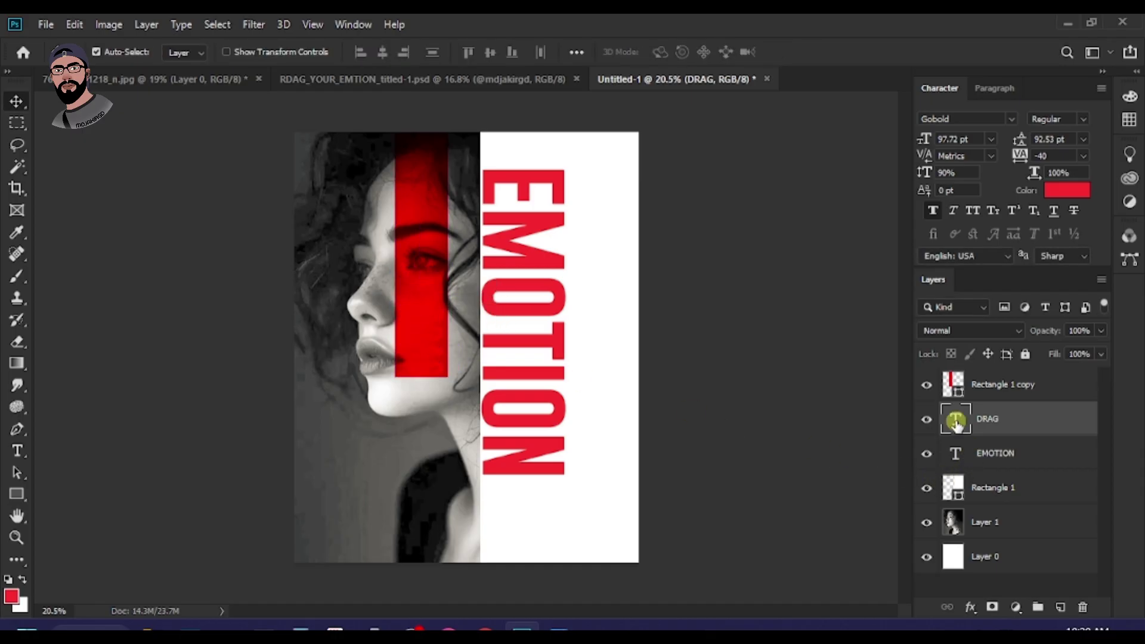
Step: Change the DRAG text colour to white (ffffff)
double_click(957, 422)
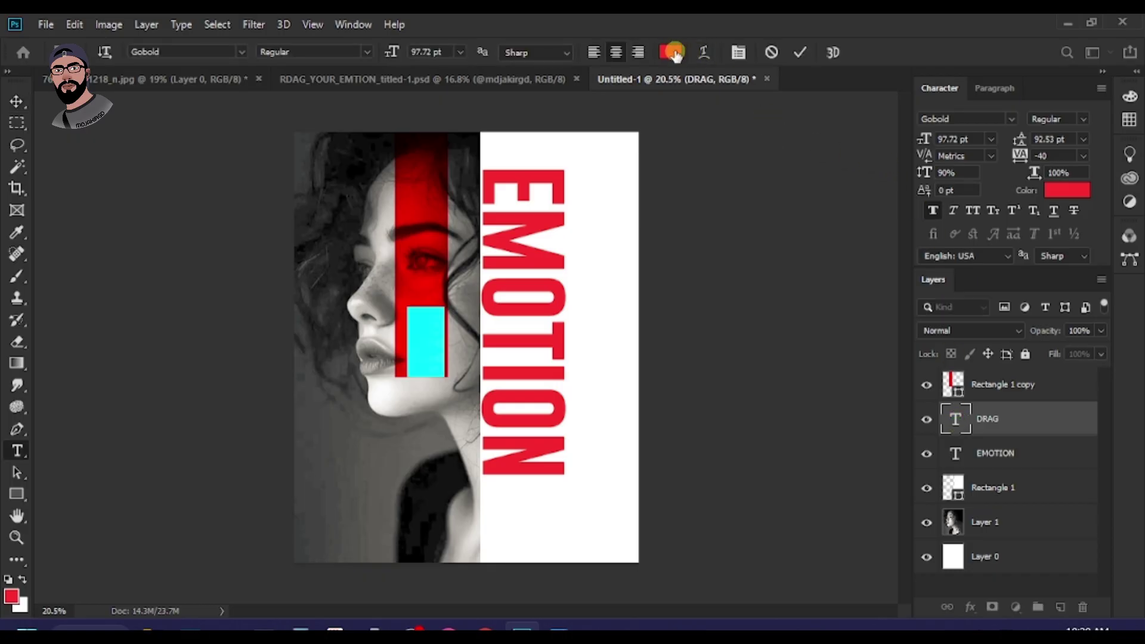
left_click(671, 52)
left_click_drag(776, 209, 659, 169)
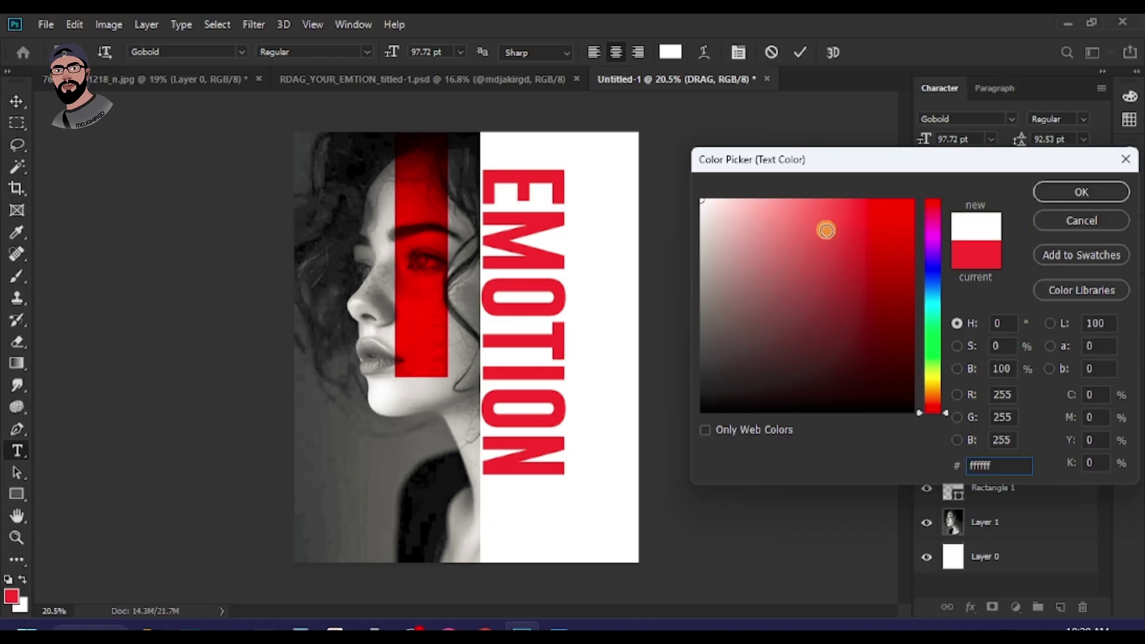
left_click(1082, 191)
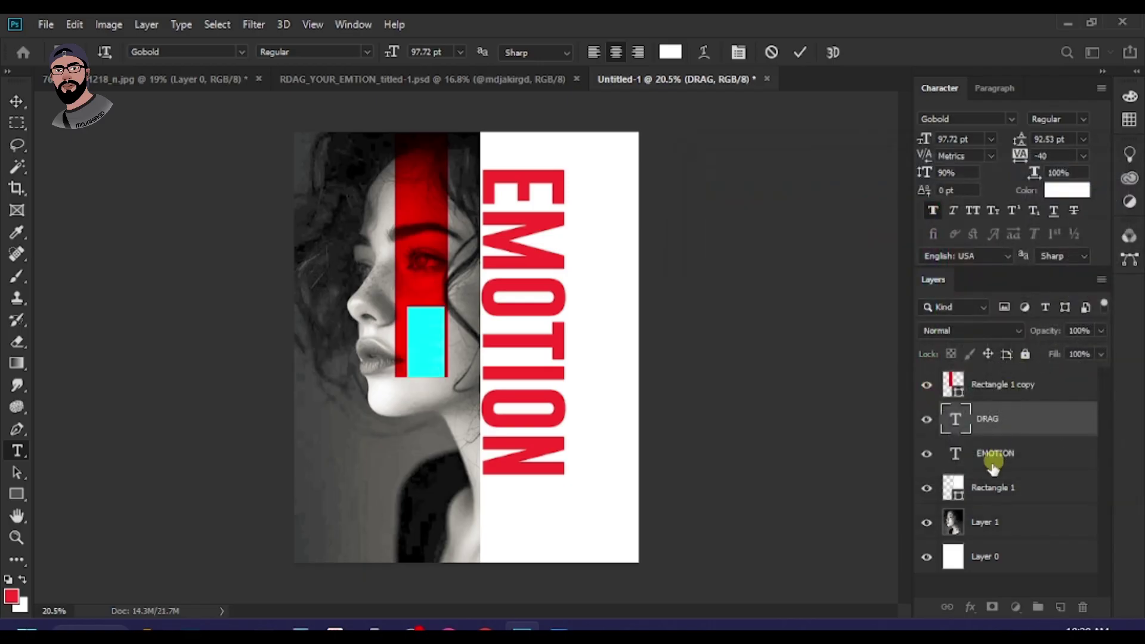
key("ctrl+Return")
Step: Stack the DRAG layer above Rectangle 1 copy and nudge the text slightly up on the red bar
key("v")
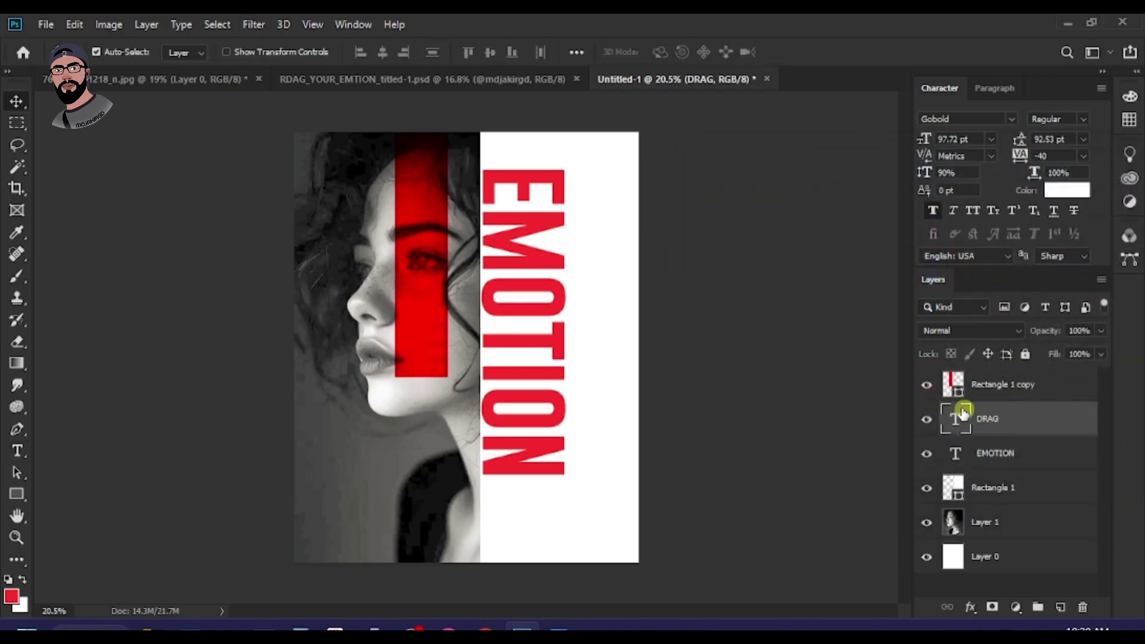
left_click_drag(1022, 420, 1021, 373)
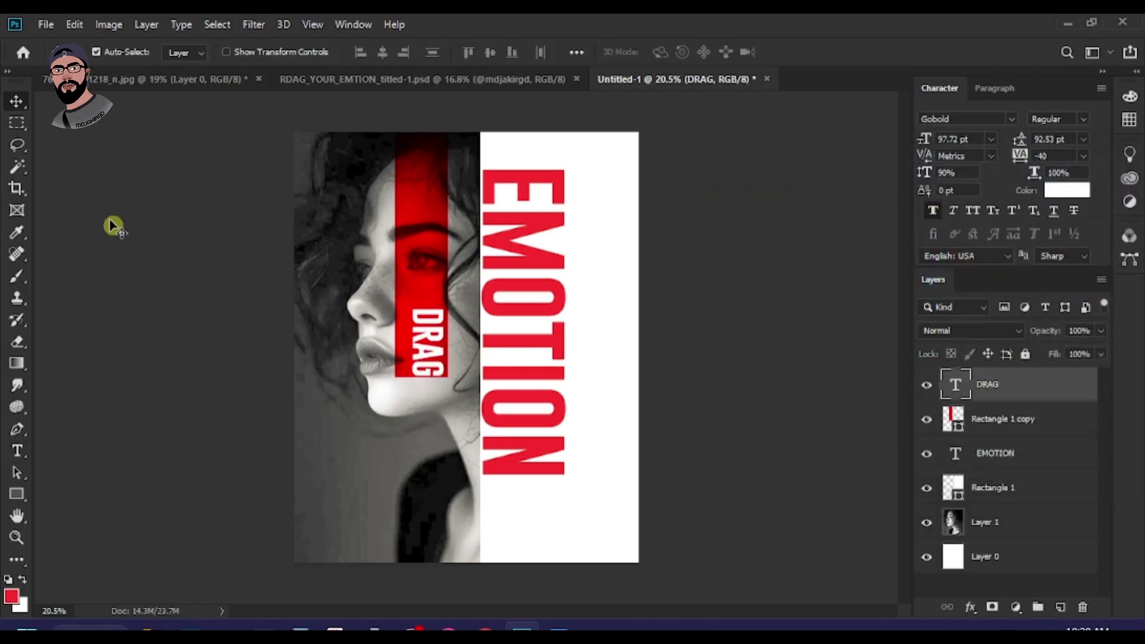
scroll(418, 325, "up", 3)
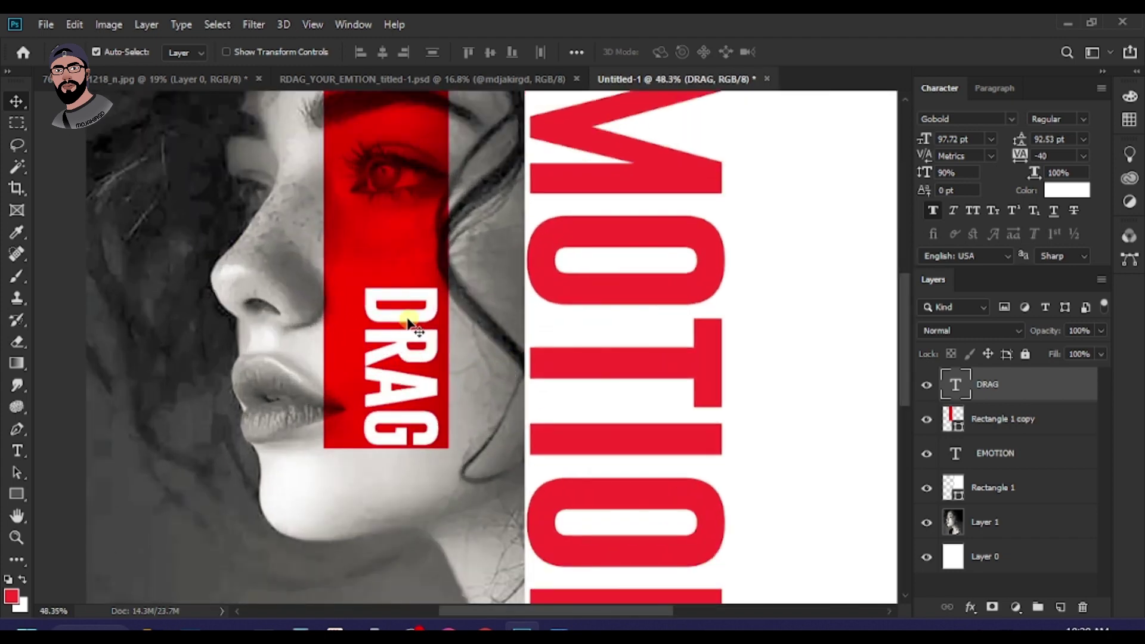
left_click_drag(412, 296, 412, 278)
scroll(418, 286, "down", 5)
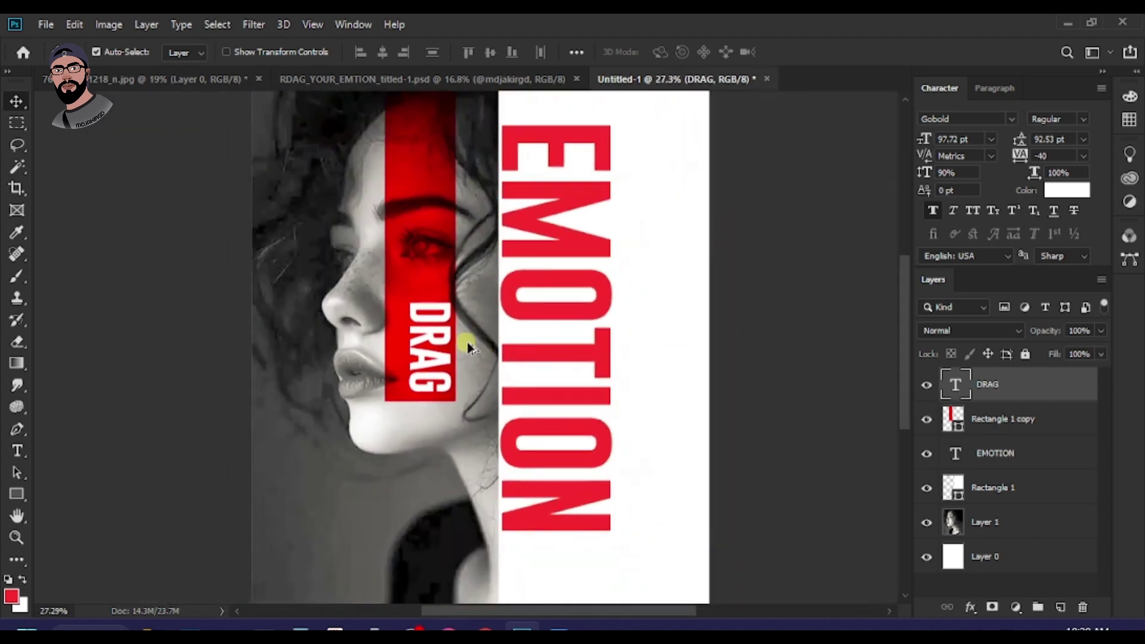
scroll(477, 382, "up", 1)
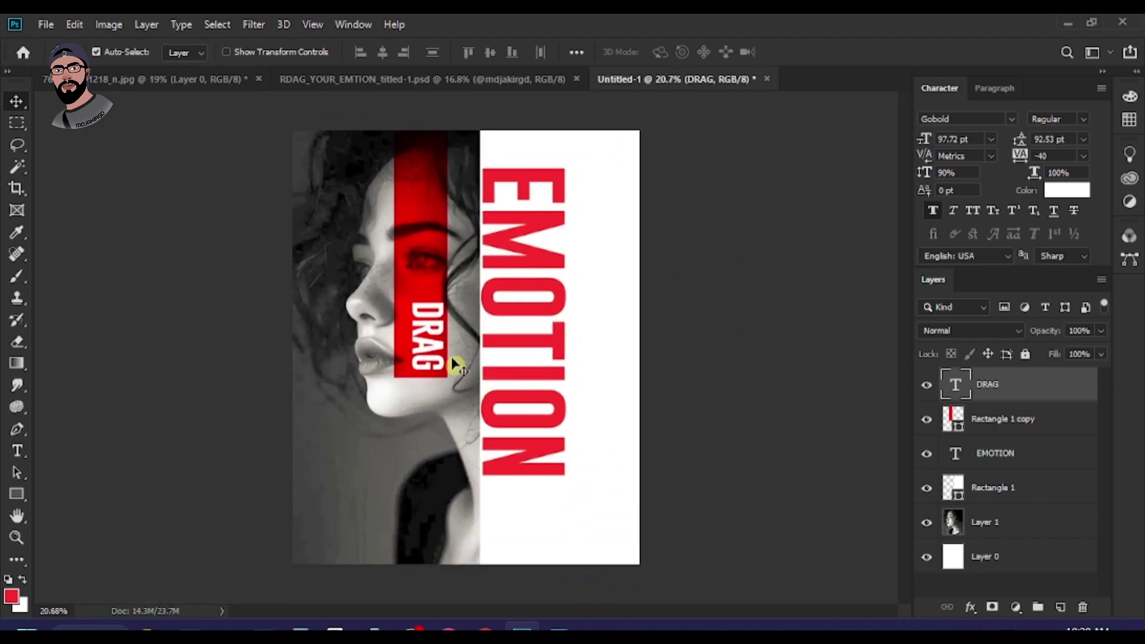
scroll(555, 387, "down", 1)
scroll(546, 397, "up", 1)
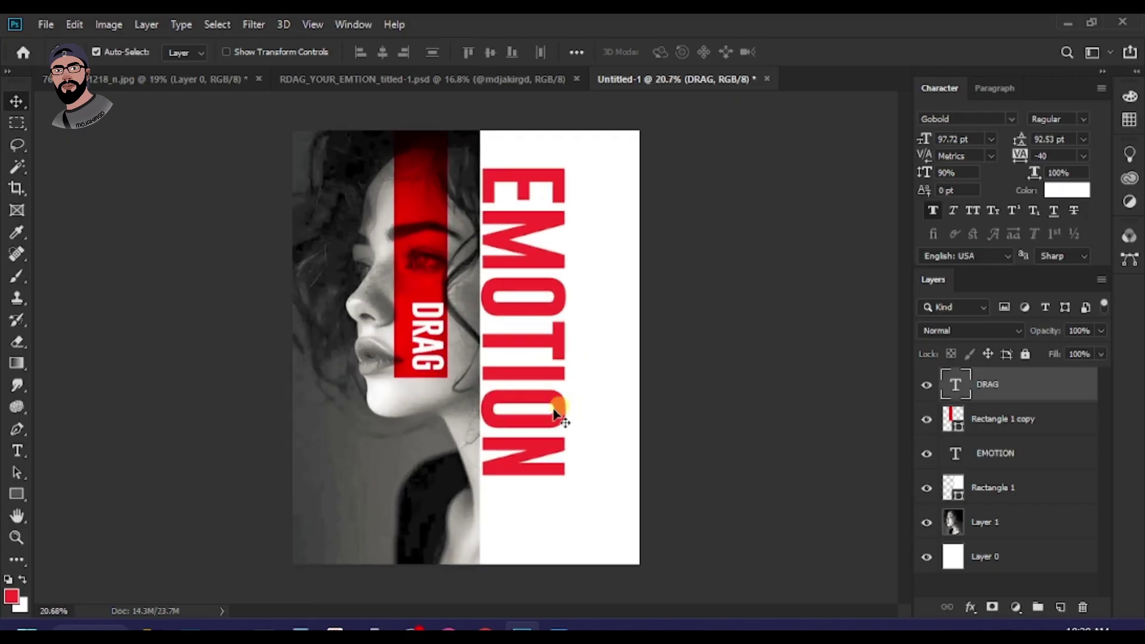
left_click(428, 431)
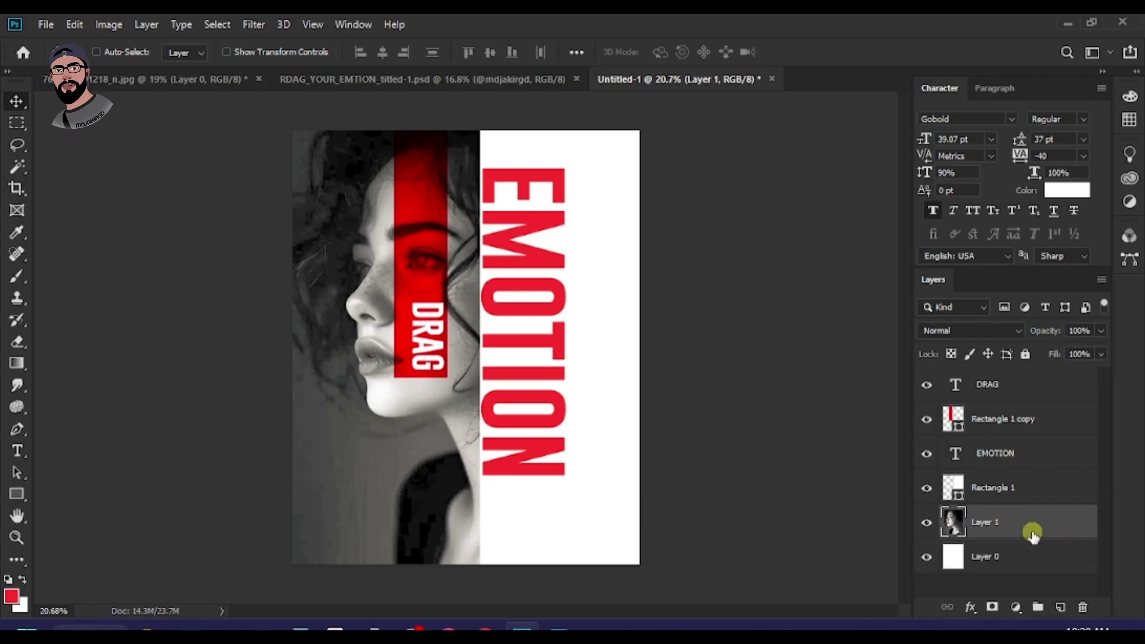
Step: Duplicate the portrait photo layer and place the copy above the EMOTION text layer
key("ctrl+j")
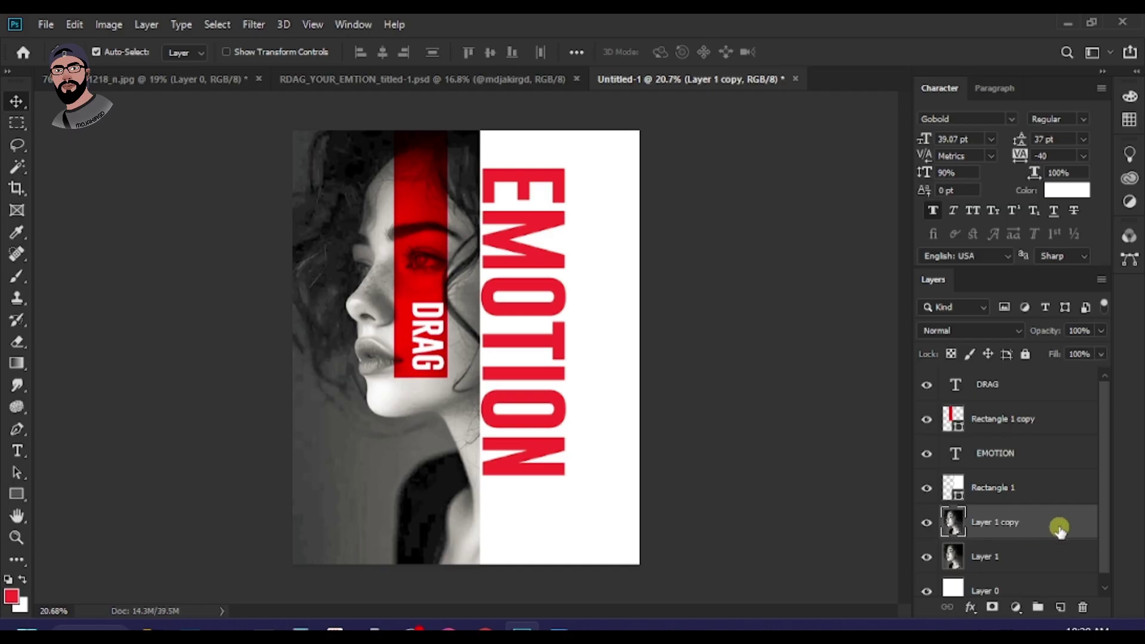
left_click_drag(1060, 530, 1044, 464)
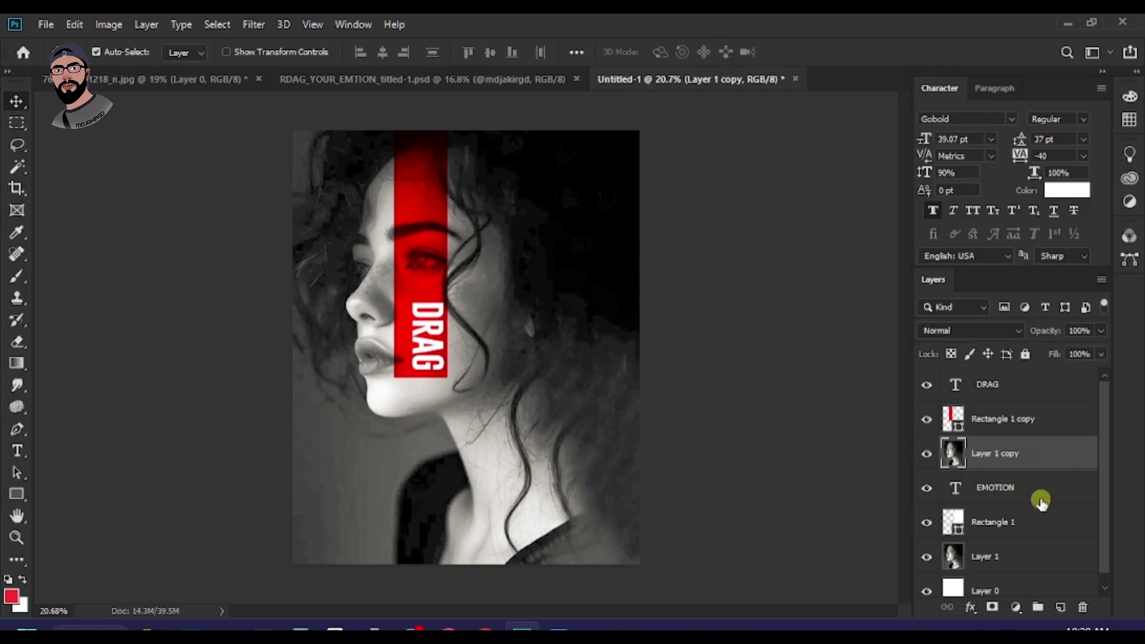
left_click(1050, 489, "shift")
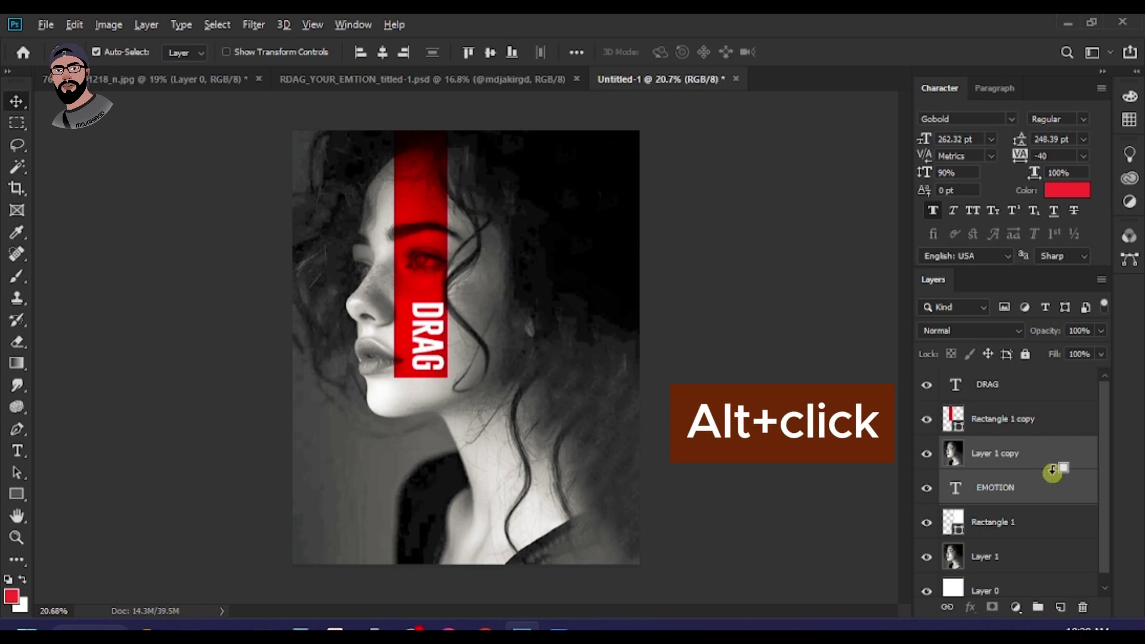
Step: Clip the portrait copy into the EMOTION letters as a clipping mask
left_click(1053, 472, "alt")
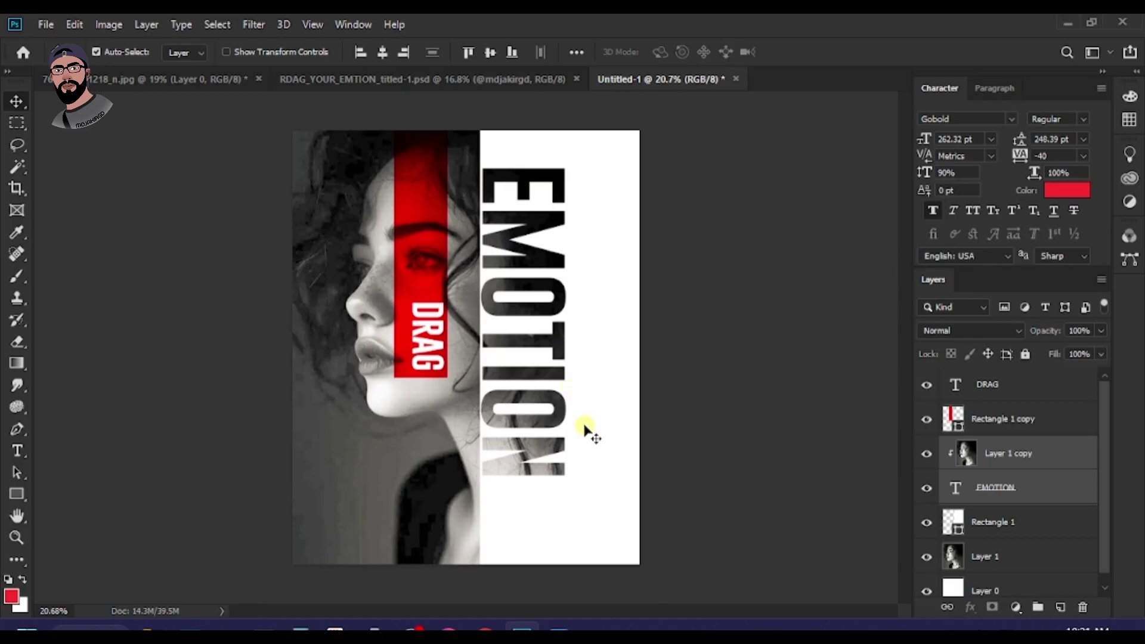
scroll(512, 388, "up", 1)
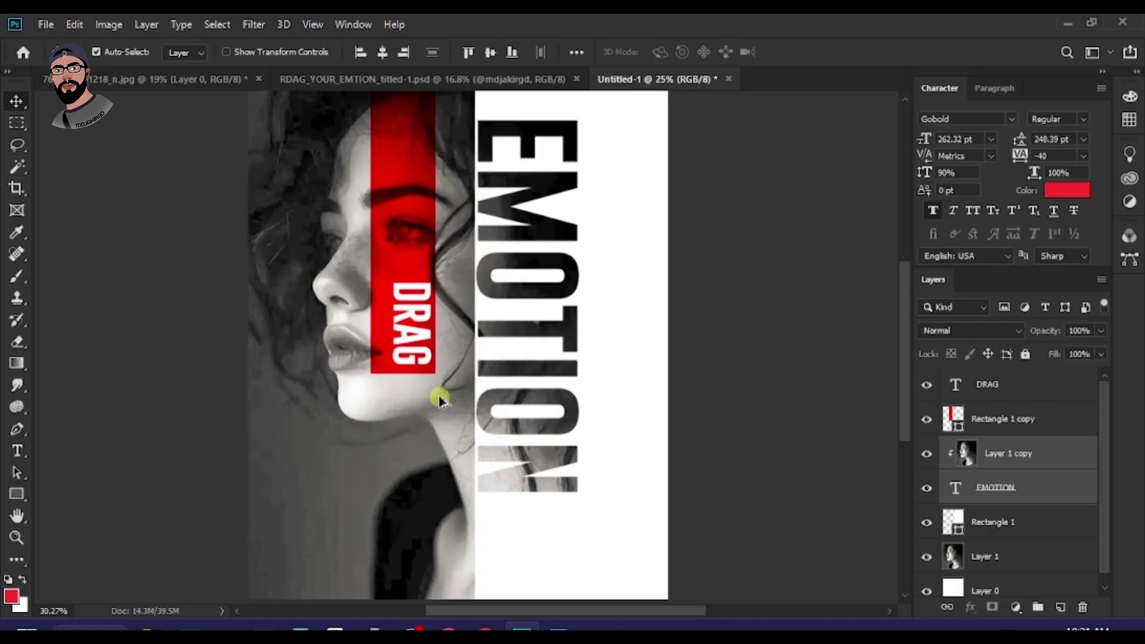
scroll(442, 400, "down", 2)
scroll(542, 435, "up", 1)
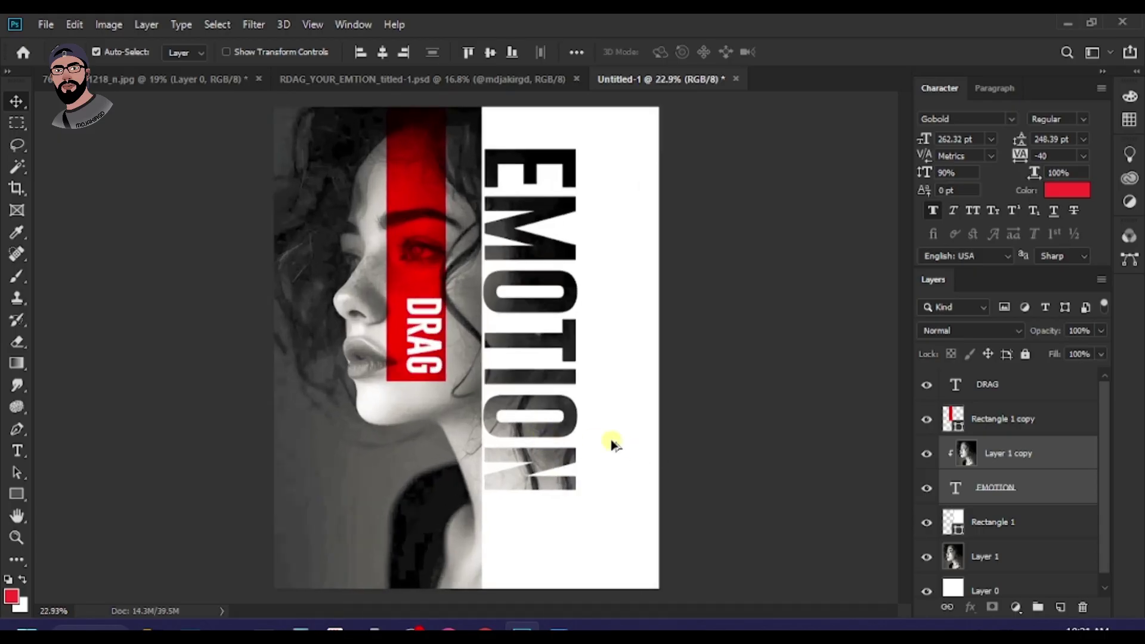
scroll(525, 401, "down", 2)
scroll(524, 401, "up", 2)
scroll(546, 365, "down", 1)
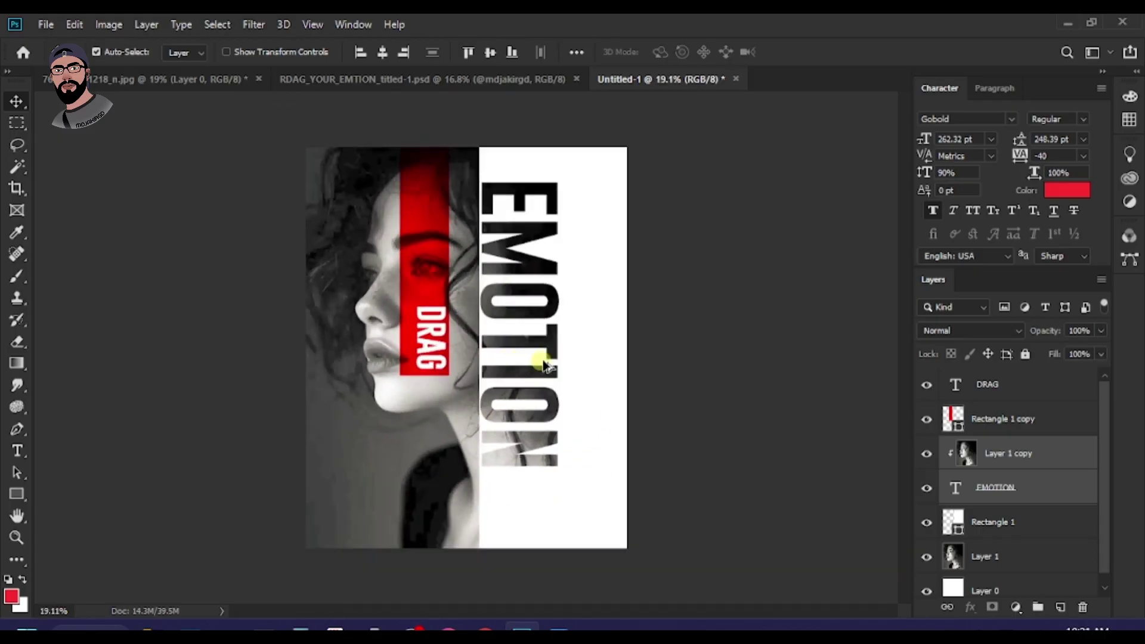
scroll(546, 365, "up", 1)
scroll(561, 334, "down", 1)
Step: Draw a red-filled ellipse over the EMOTION letters
left_click(18, 493)
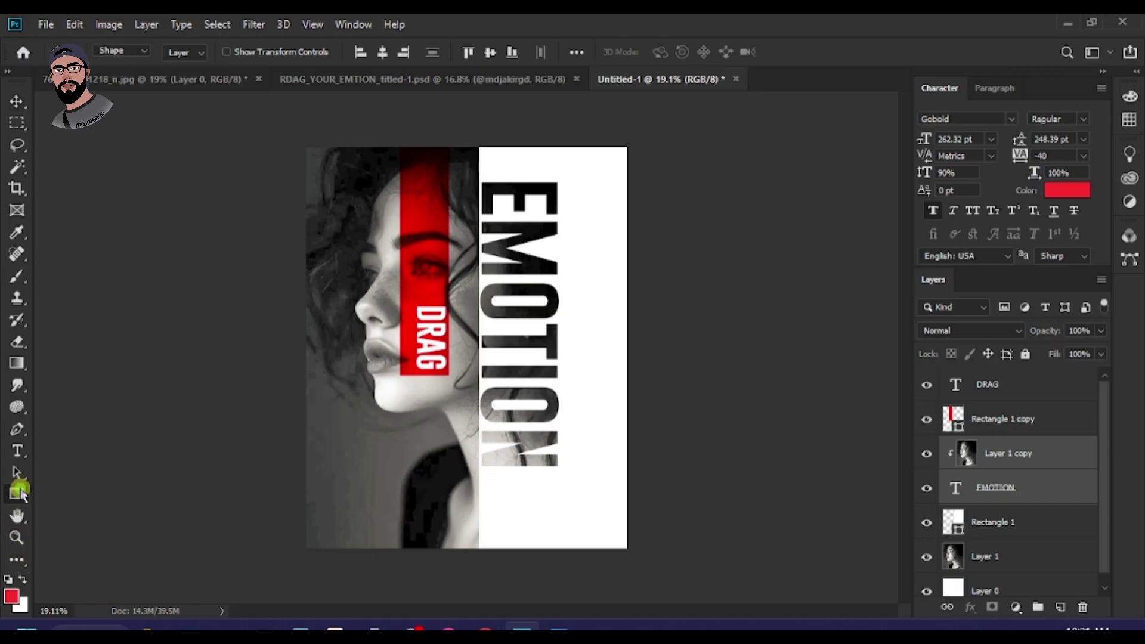
left_click(89, 524)
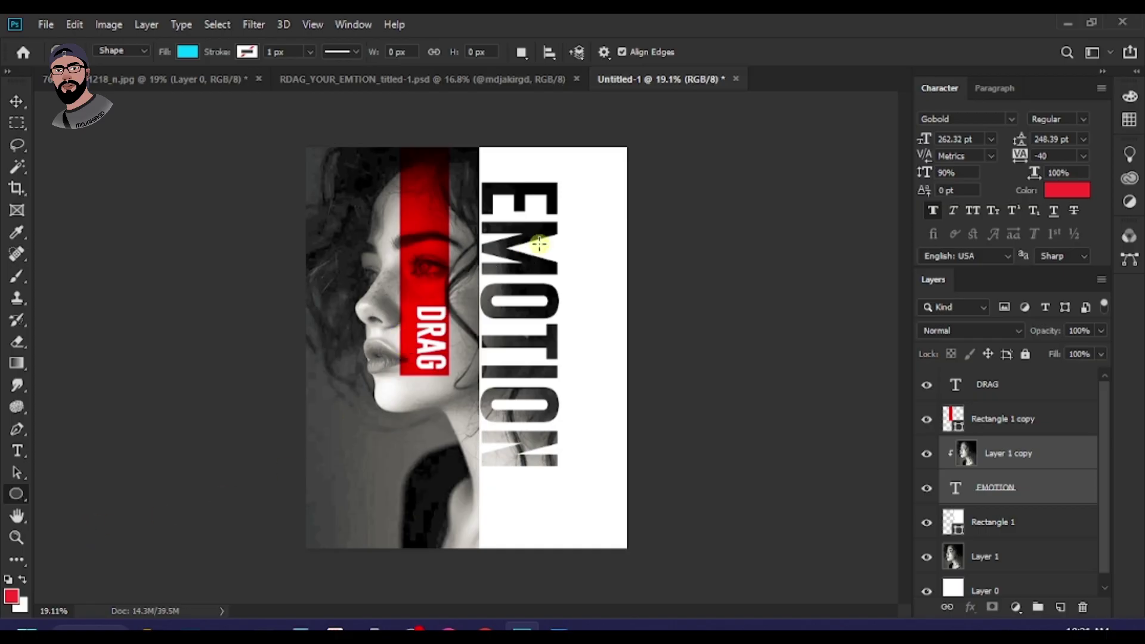
left_click_drag(540, 244, 624, 345)
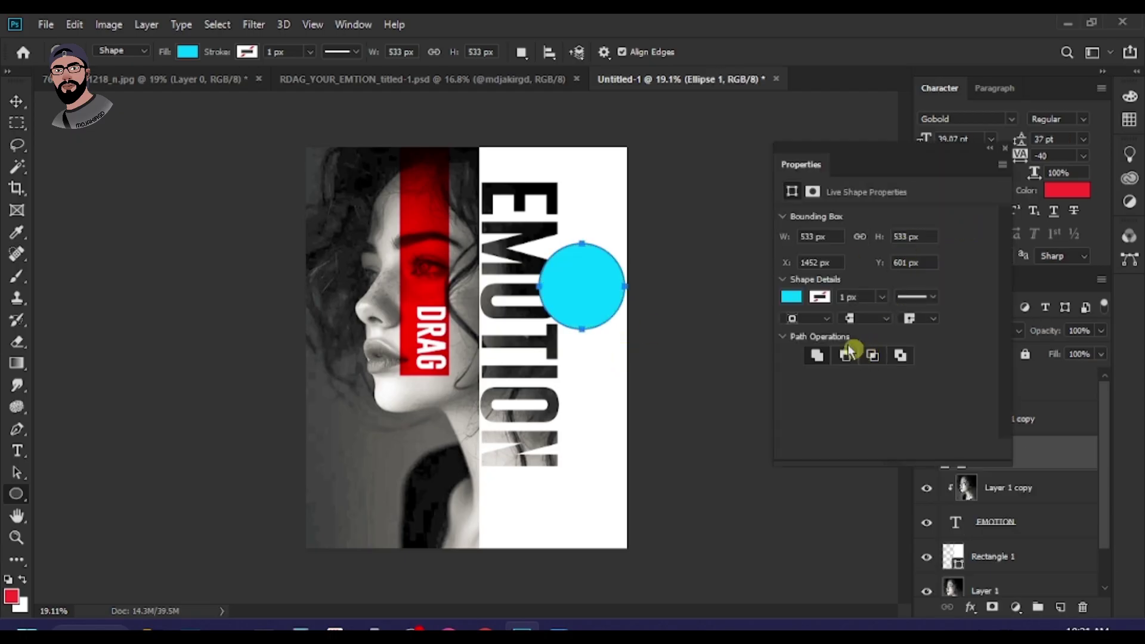
left_click(799, 301)
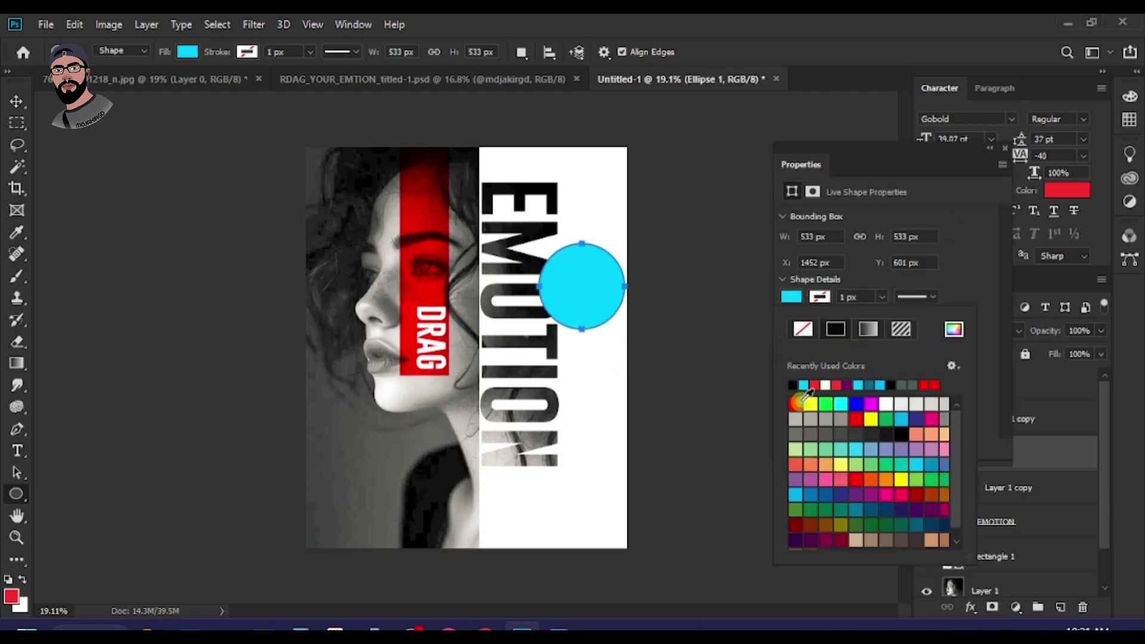
left_click(837, 384)
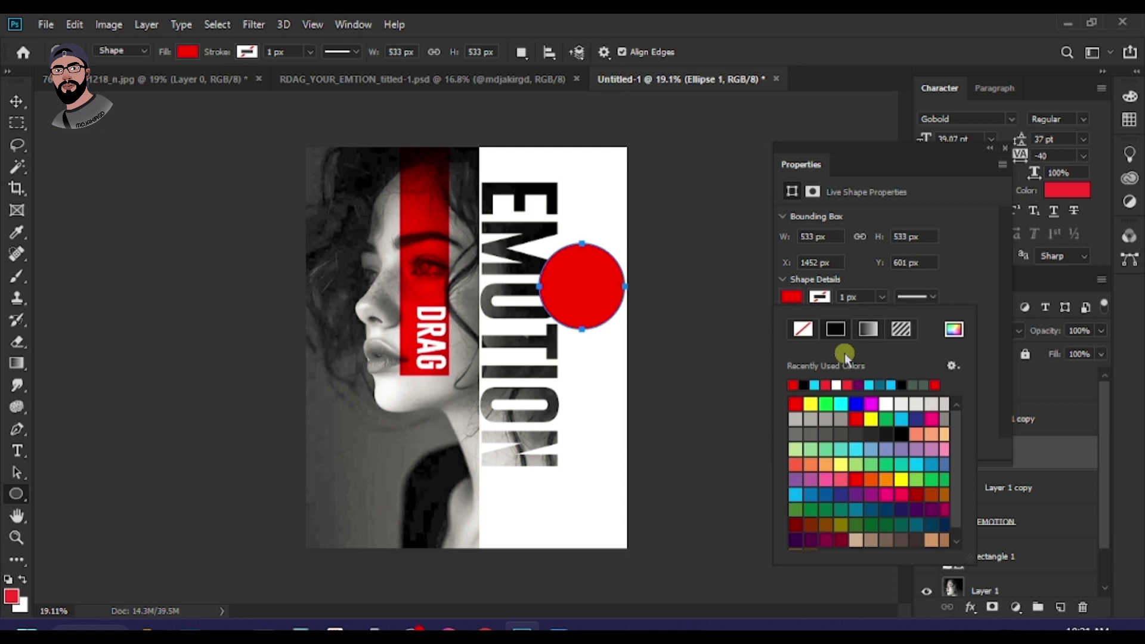
left_click(1006, 149)
left_click(1006, 150)
Step: Move the red circle up beside the E and scale it to about 117%
left_click(16, 101)
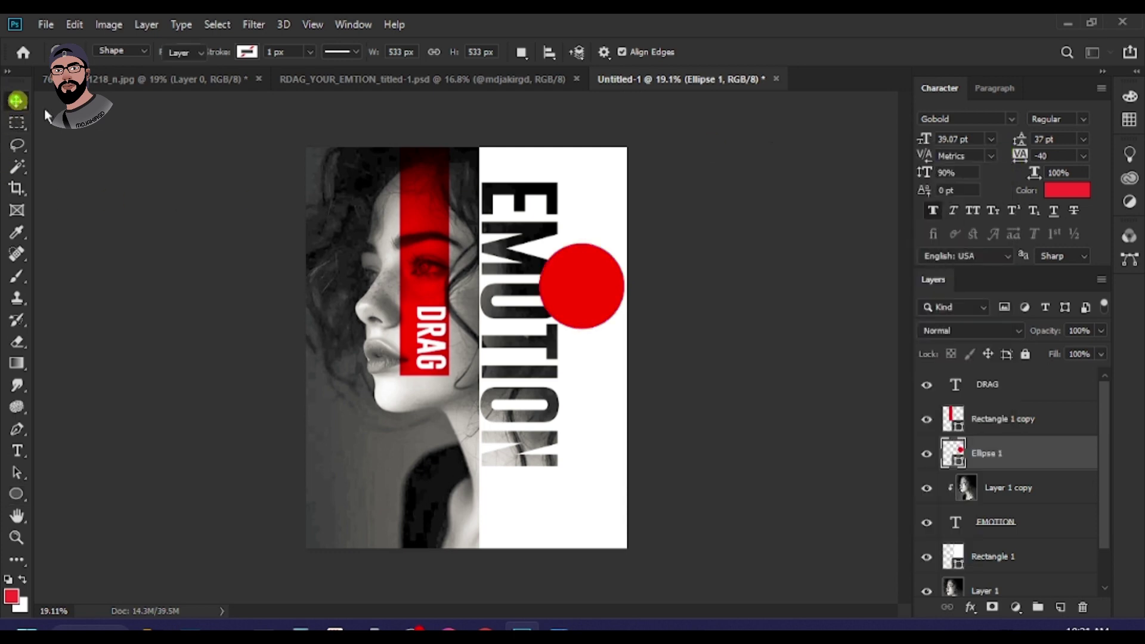
left_click_drag(577, 302, 560, 222)
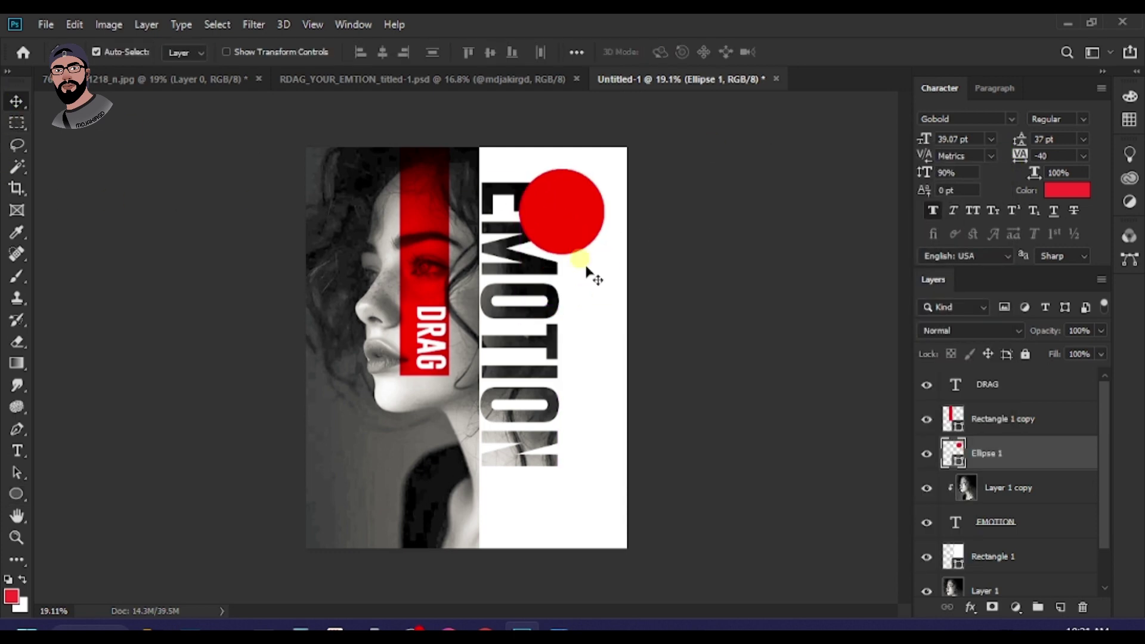
key("ctrl+t")
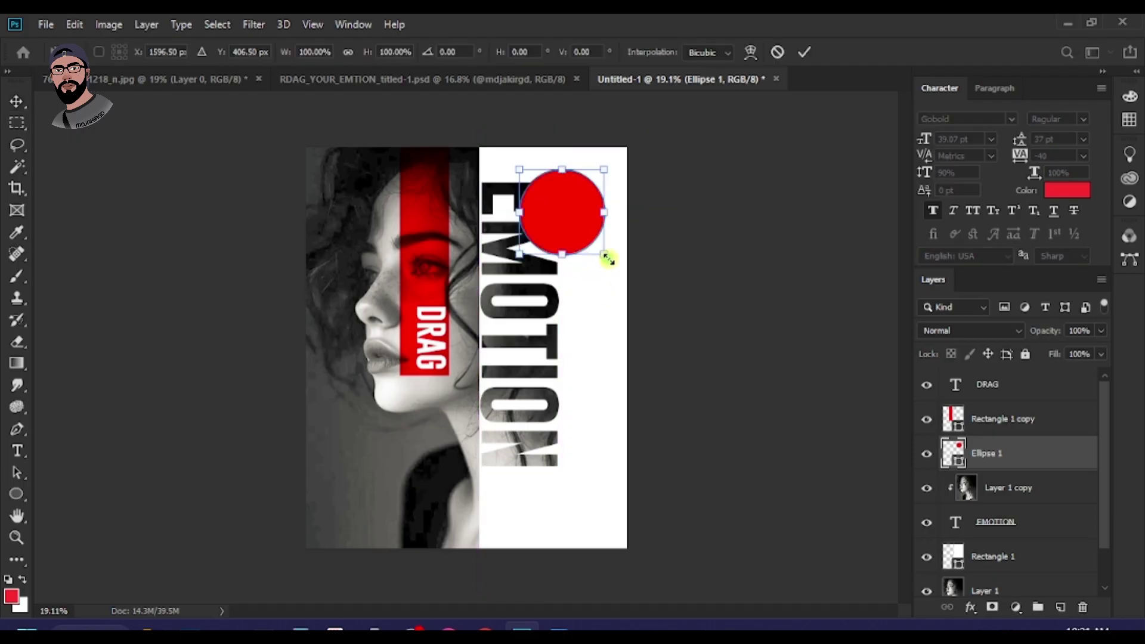
left_click_drag(609, 259, 613, 263)
Step: Commit the resize and place the Ellipse 1 layer just below the EMOTION text layer
double_click(565, 220)
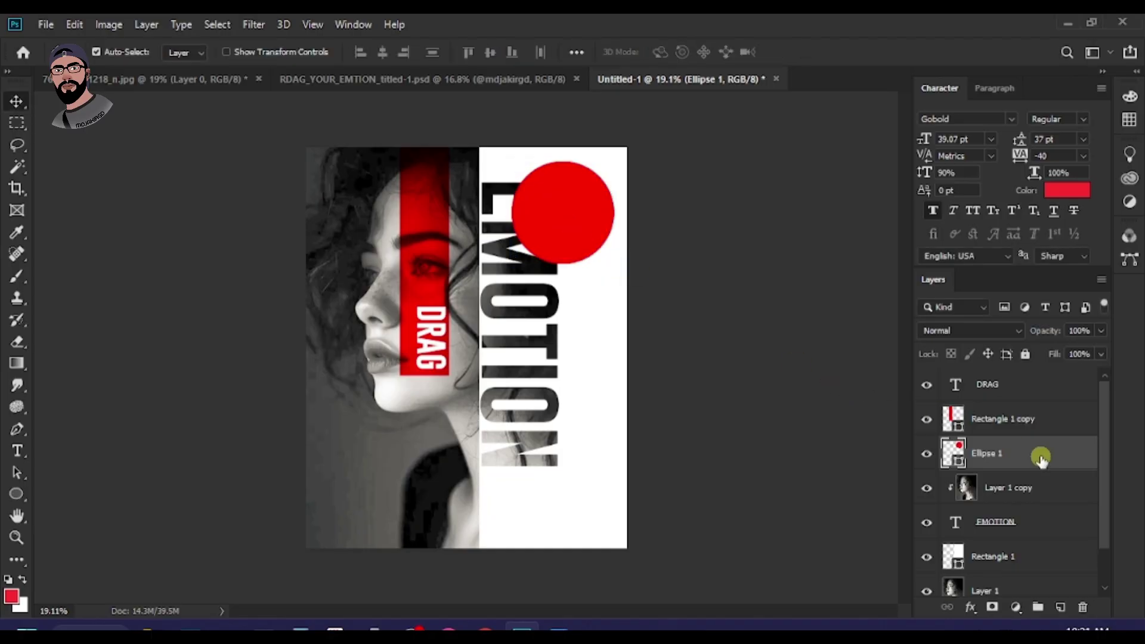
key("ctrl+bracketleft")
key("ctrl+bracketleft")
key("ctrl+bracketleft")
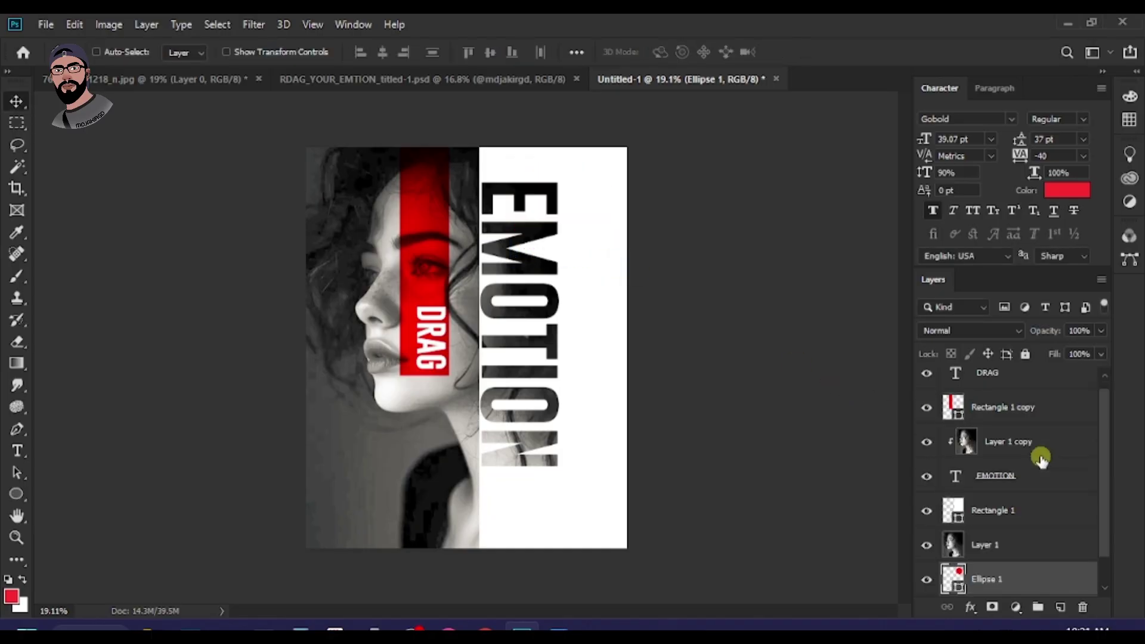
key("ctrl+bracketright")
key("ctrl+bracketright")
key("ctrl+bracketright")
key("ctrl+bracketright")
key("ctrl+bracketright")
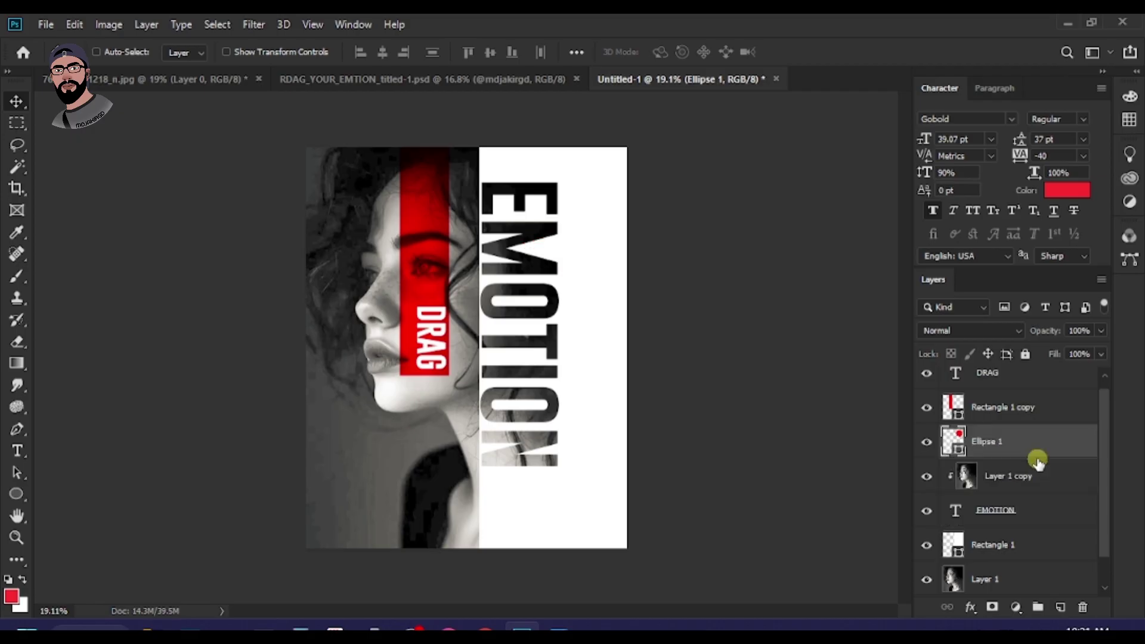
left_click_drag(1043, 457, 1022, 506)
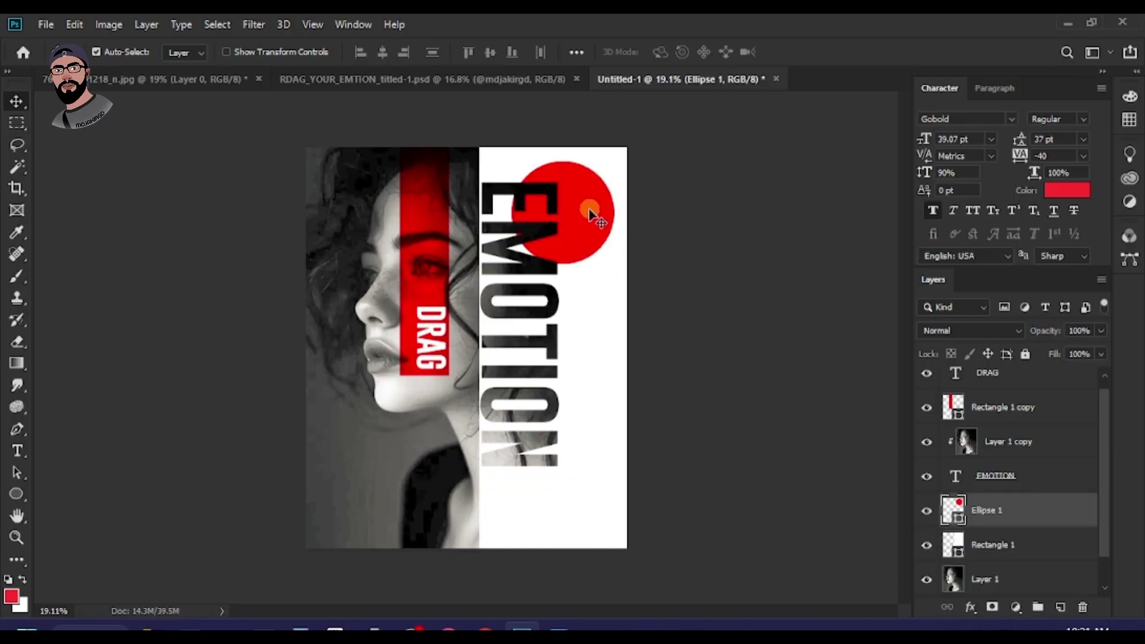
key("ctrl+minus")
key("ctrl+plus")
Step: Nudge the red circle slightly left and down, checking it between 19.11% and 21.02% zoom
left_click_drag(594, 218, 590, 228)
key("ctrl+minus")
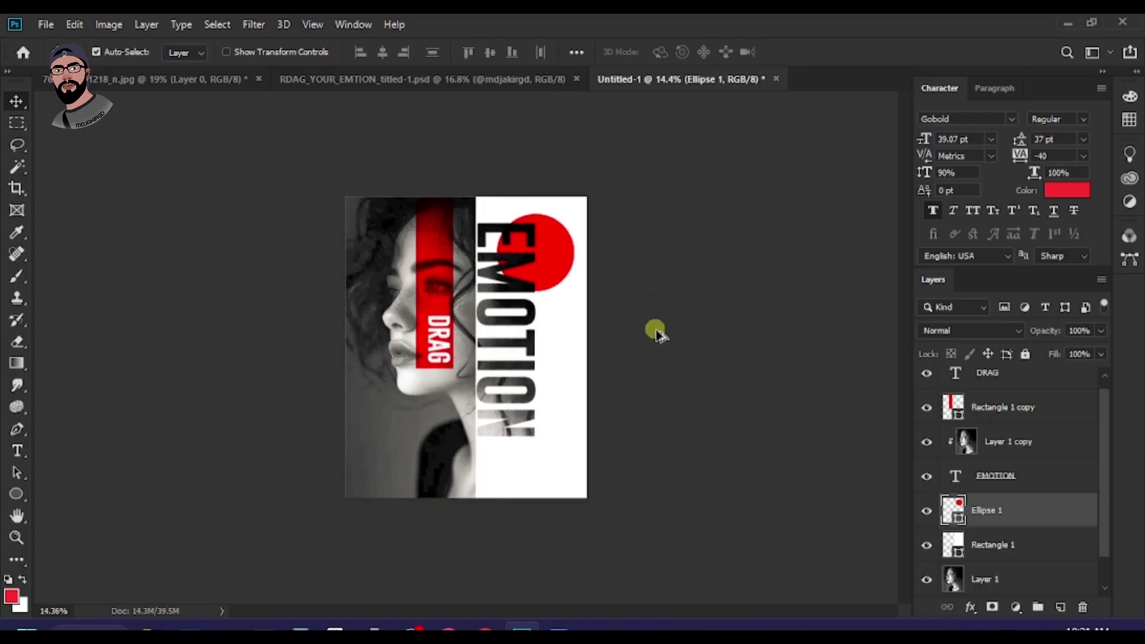
key("ctrl+plus")
key("ctrl+plus")
key("ctrl+minus")
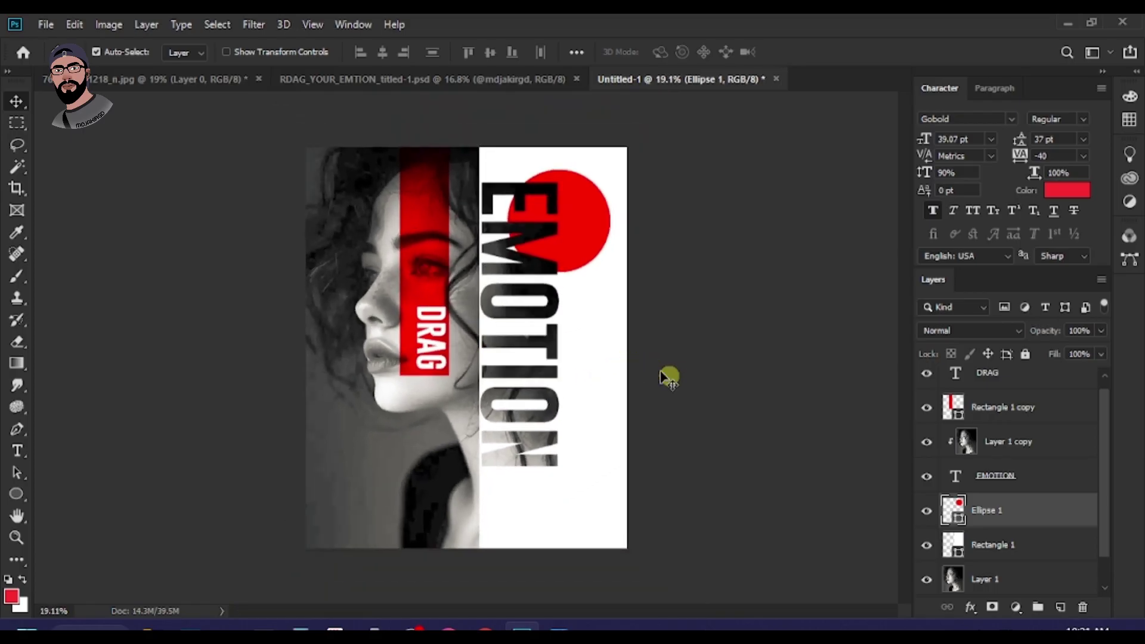
key("ctrl+plus")
key("ctrl+minus")
key("ctrl+plus")
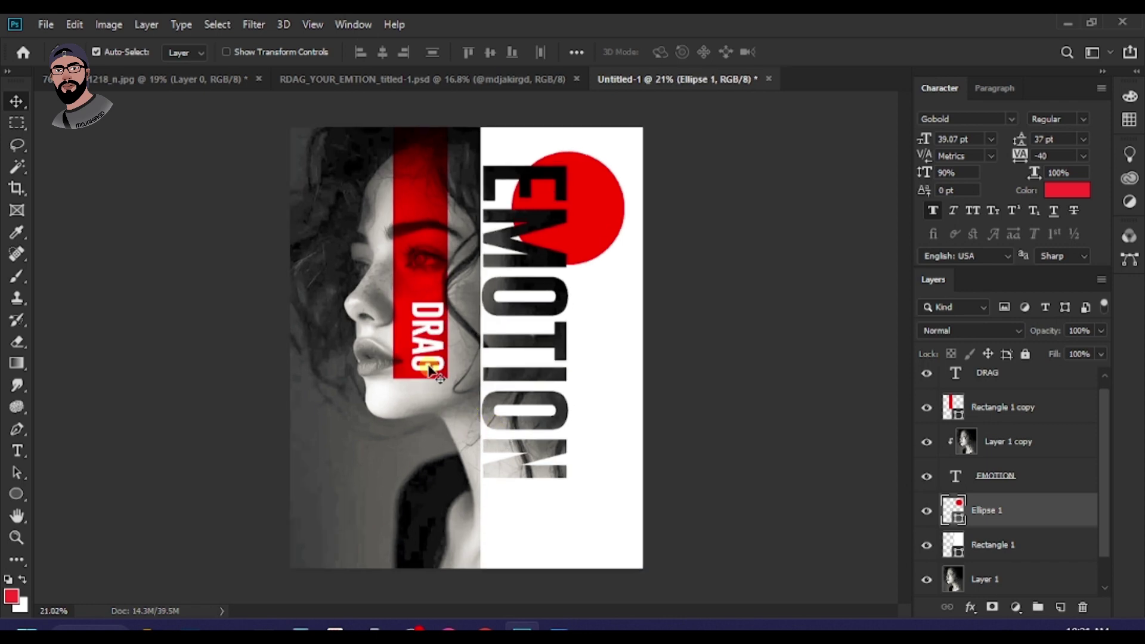
Step: Duplicate the DRAG text lower down and retype the copy as YOUR
left_click_drag(431, 354, 427, 499)
key("ctrl+t")
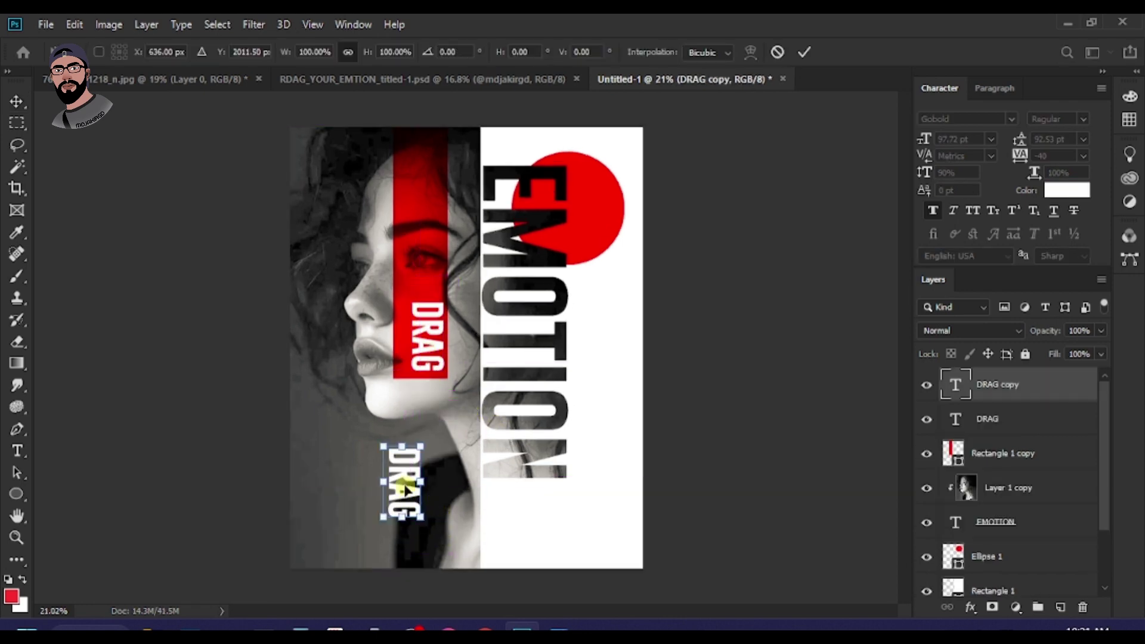
key("Return")
key("t")
left_click_drag(409, 457, 411, 518)
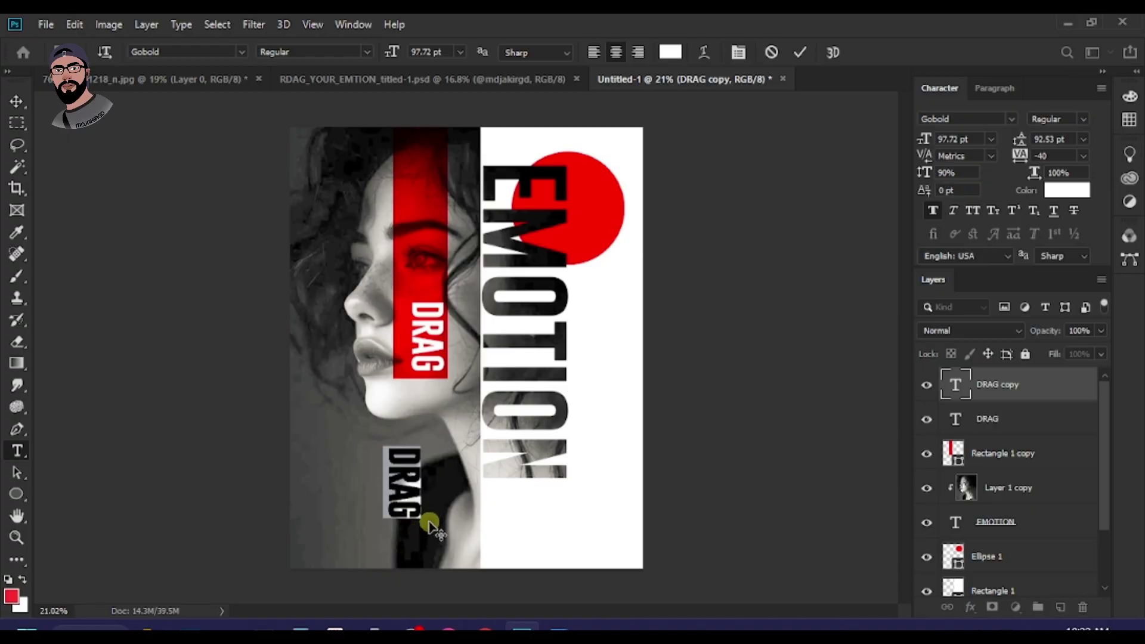
type("YOUR")
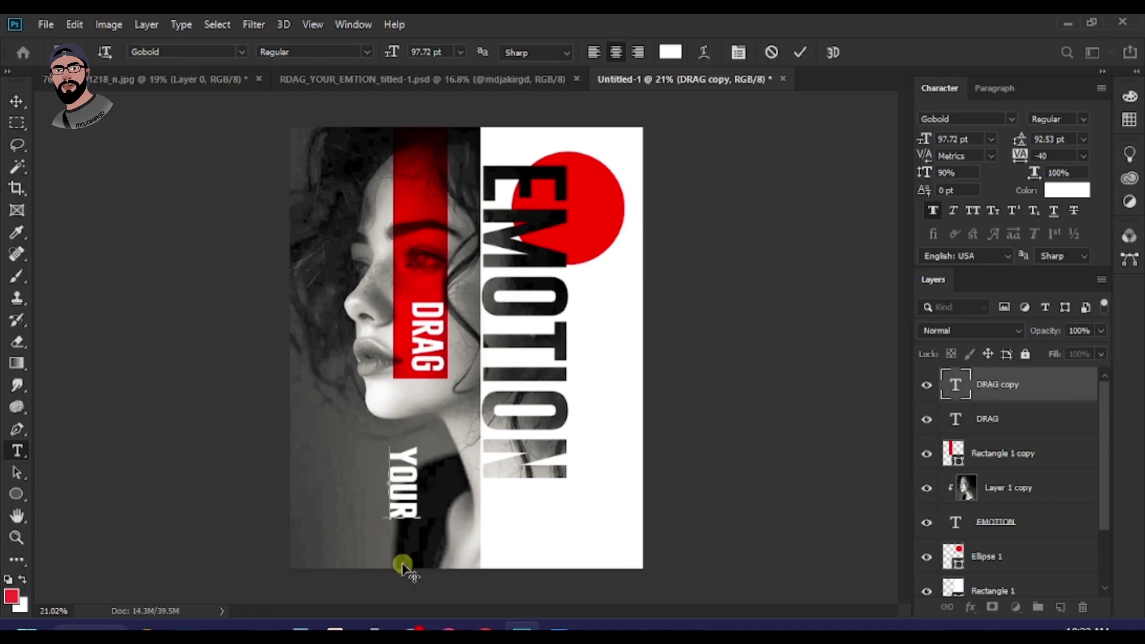
left_click(17, 101)
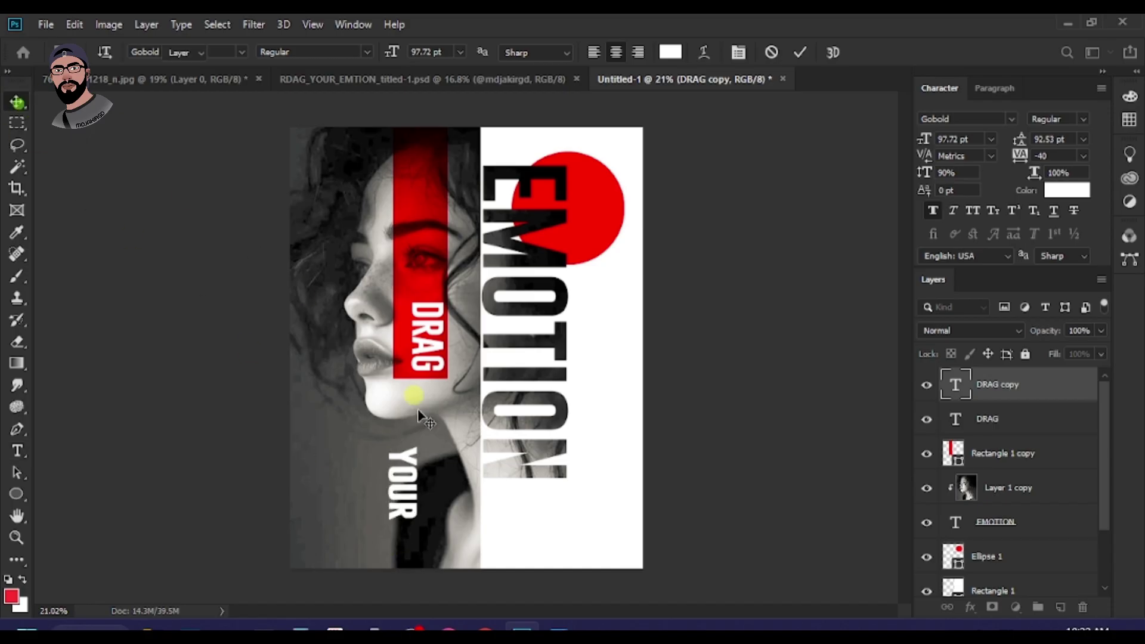
Step: Place YOUR beneath DRAG and scale it to about 195%, nudged slightly left
left_click_drag(411, 477, 433, 428)
key("ctrl+t")
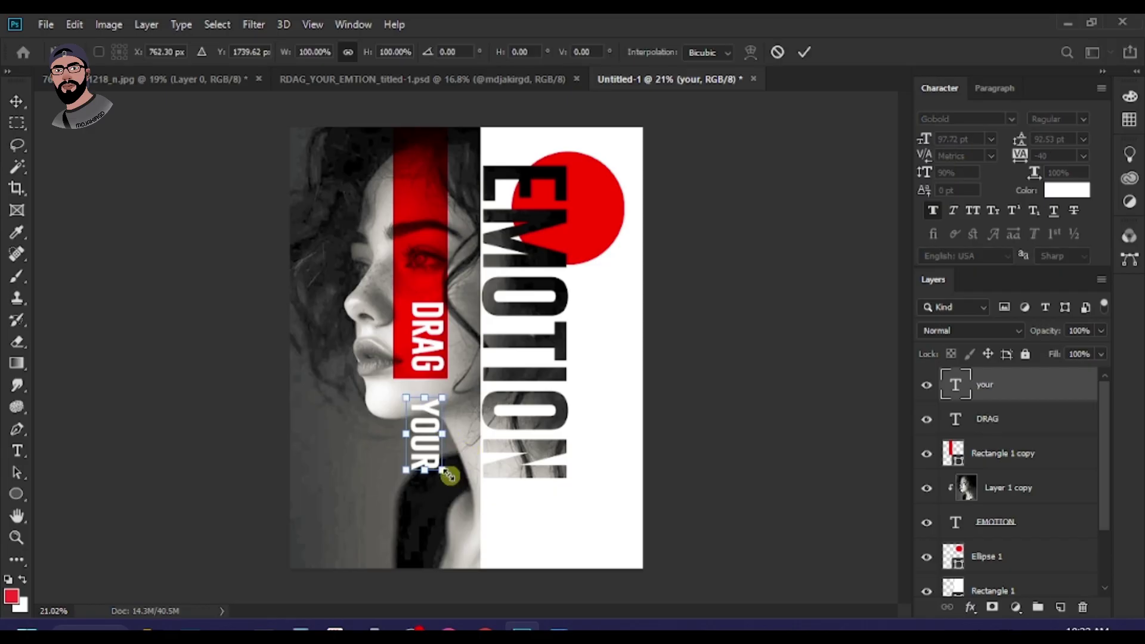
left_click_drag(442, 471, 457, 498)
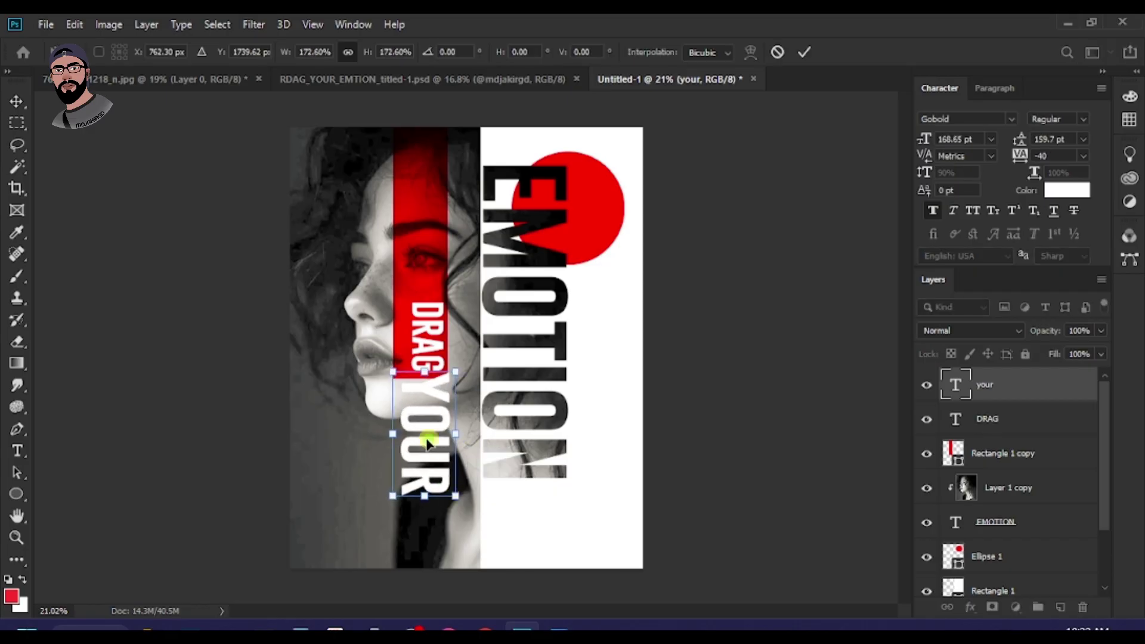
left_click_drag(431, 441, 427, 461)
left_click_drag(452, 510, 456, 525)
key("Return")
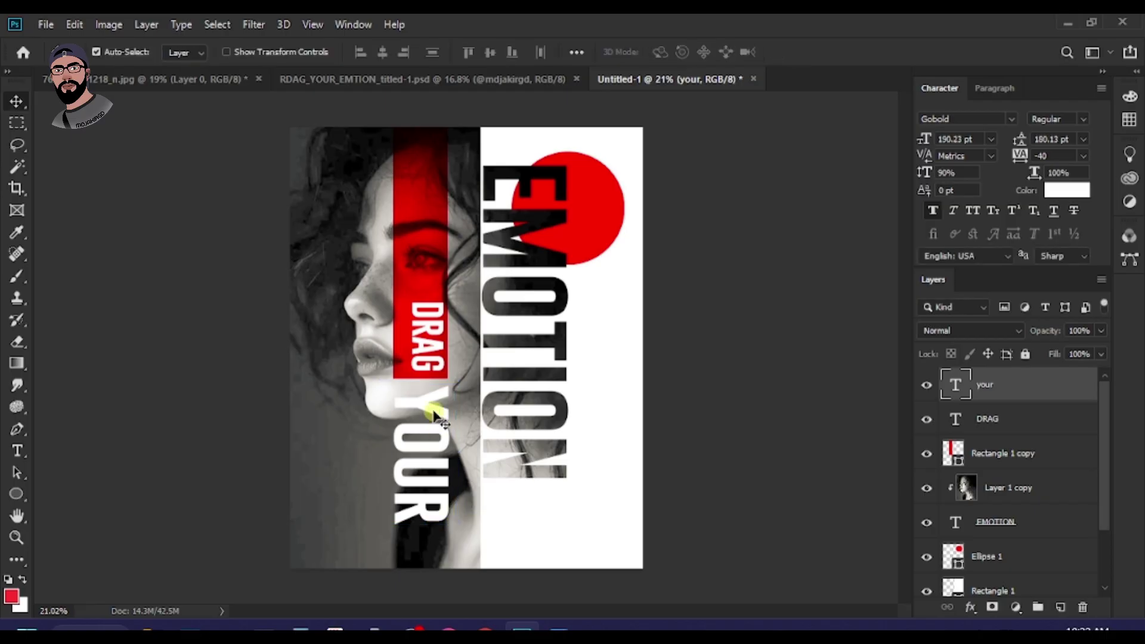
key("shift+Left")
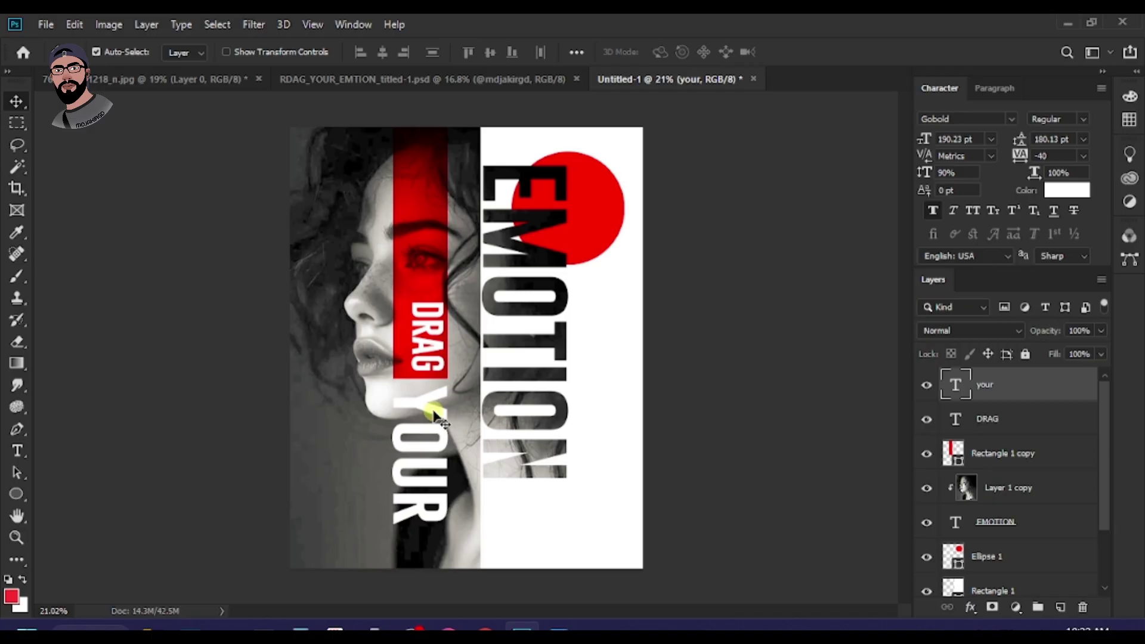
Step: Change the YOUR text colour to red
double_click(958, 389)
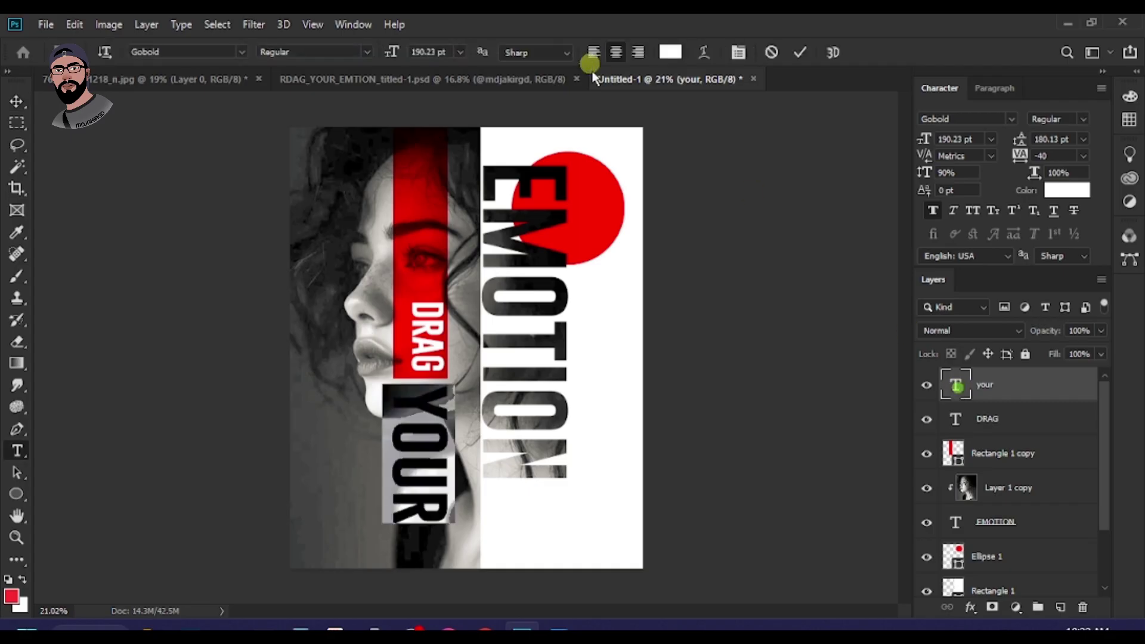
left_click(670, 52)
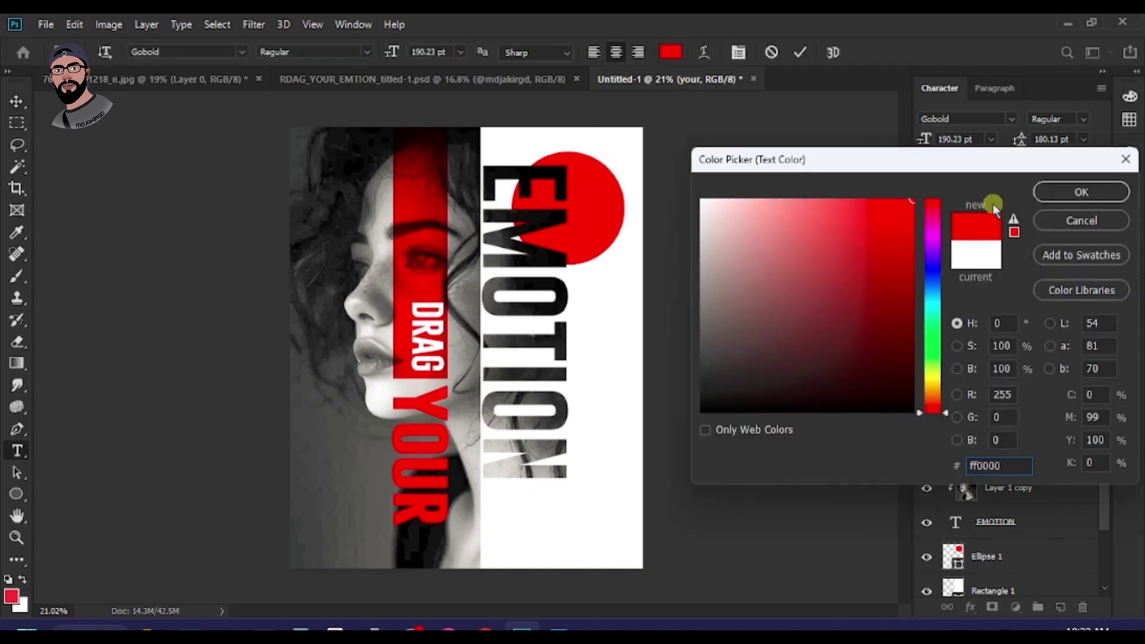
left_click(1077, 191)
left_click(16, 103)
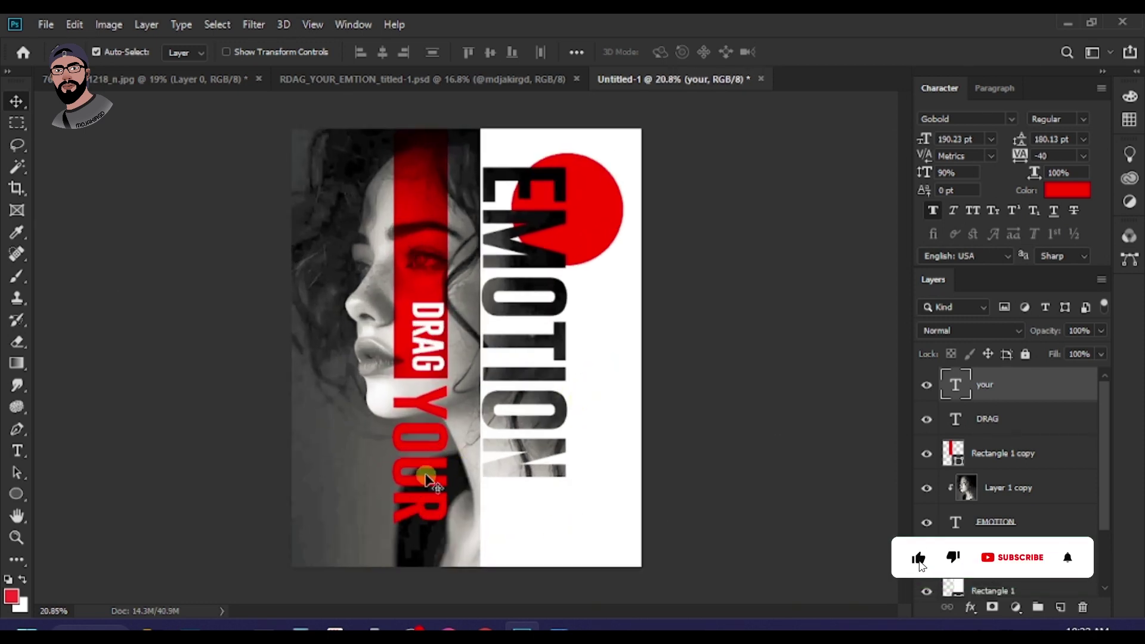
Step: Duplicate YOUR onto the white half, rotate it to read horizontally, and move it lower
left_click_drag(422, 482, 540, 509)
key("ctrl+t")
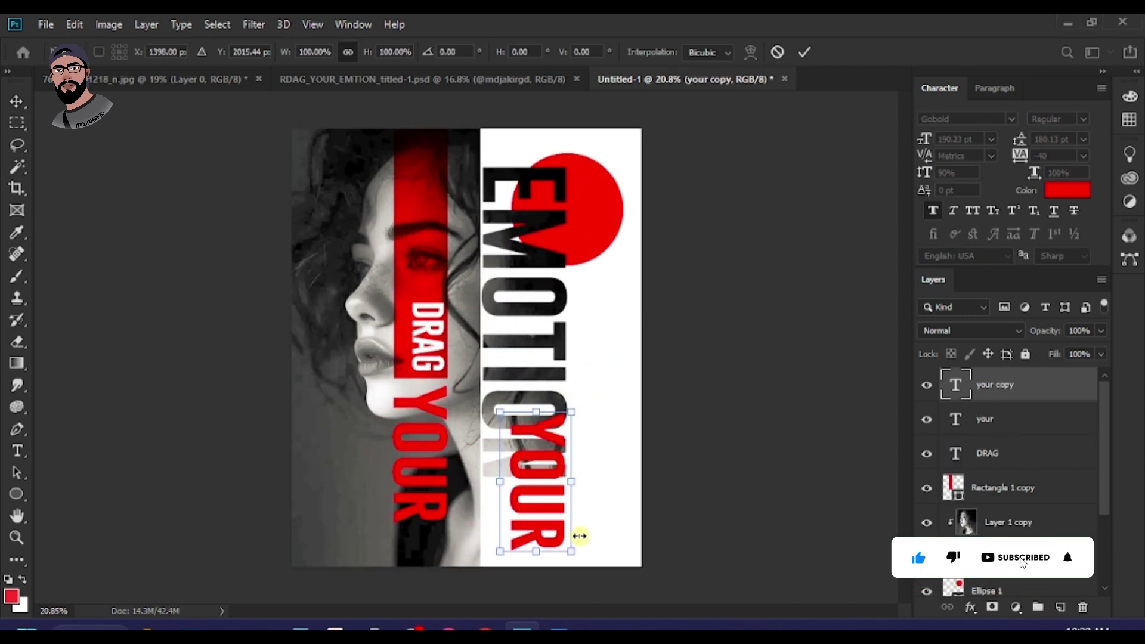
left_click_drag(592, 547, 617, 424)
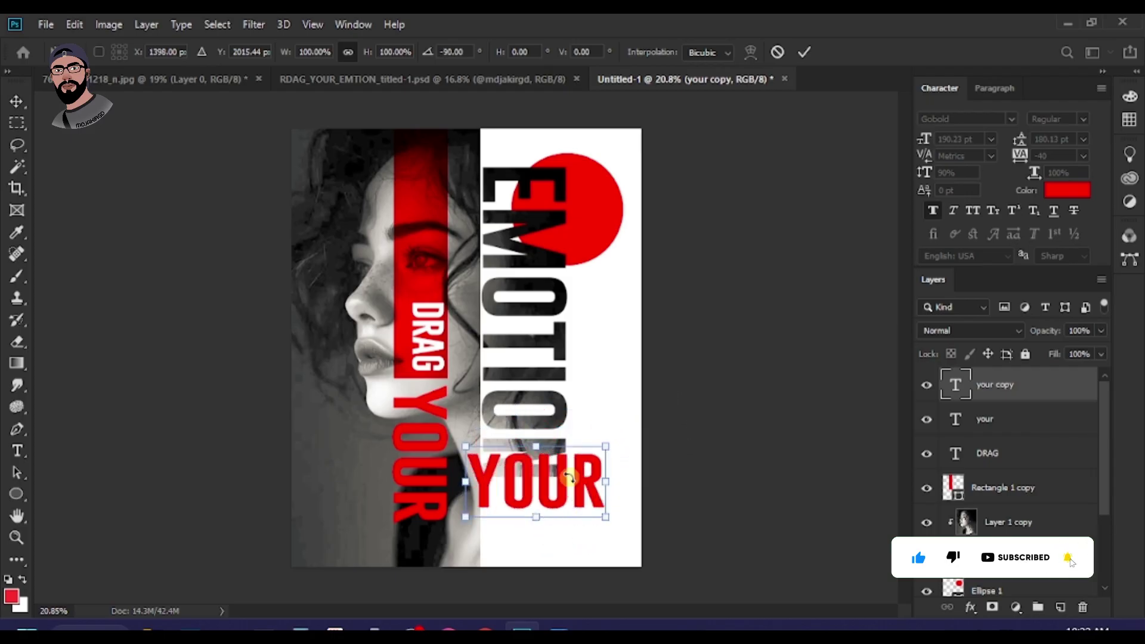
key("Return")
left_click_drag(566, 488, 481, 525)
Step: Retype the horizontal copy as HERE and select its font name field
key("t")
left_click(586, 524)
left_click_drag(606, 525, 476, 529)
type("HERE")
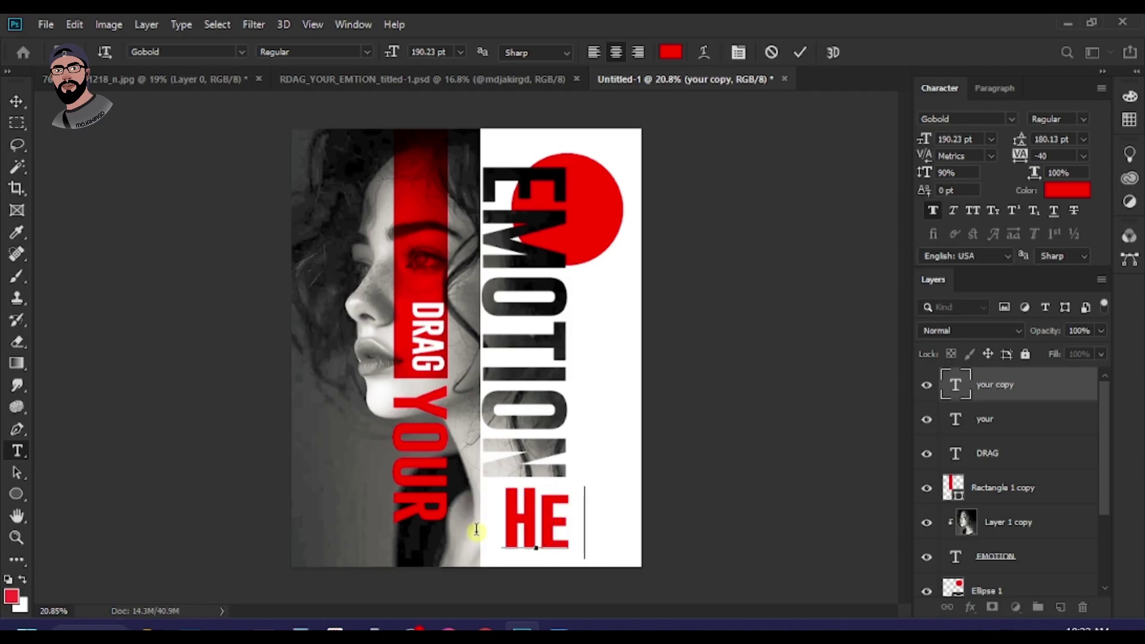
left_click(17, 102)
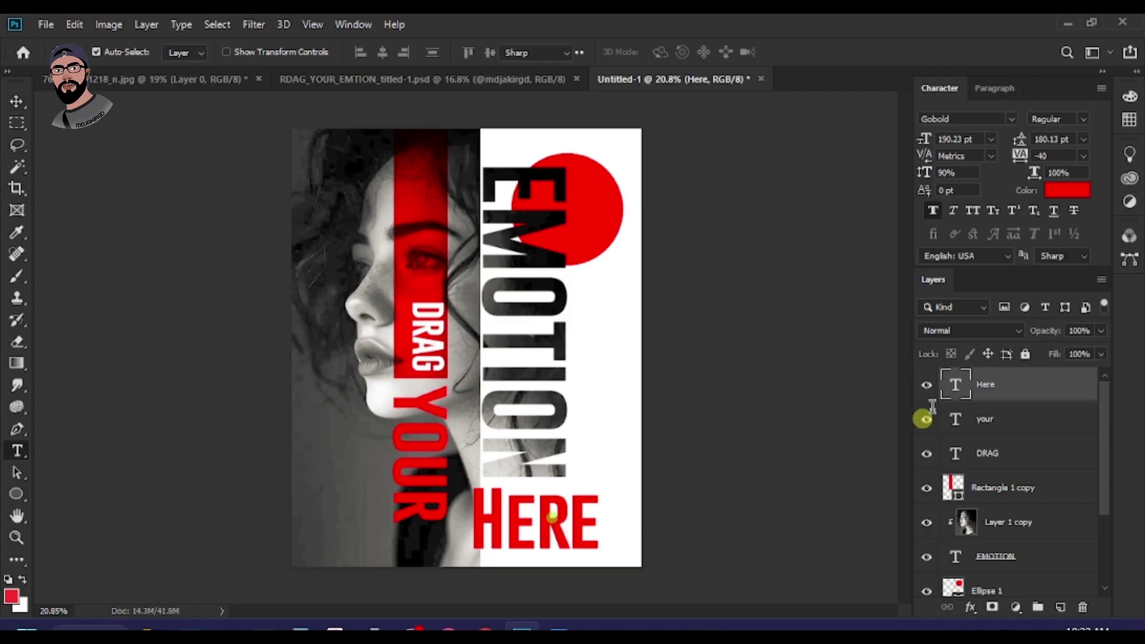
double_click(955, 384)
left_click(967, 116)
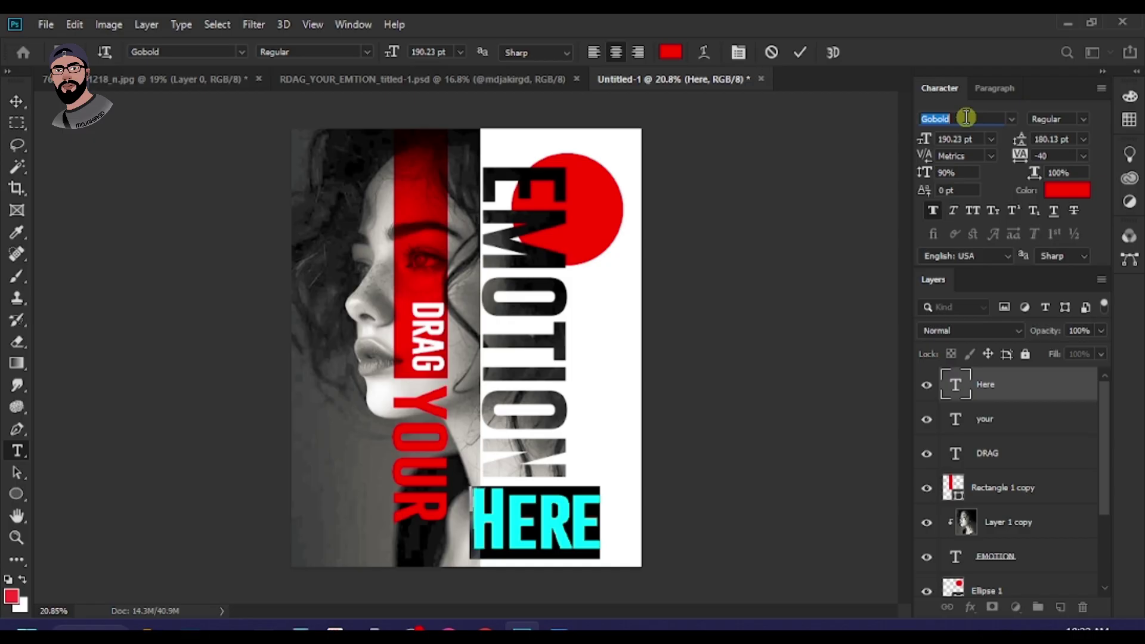
Step: Search the font list for 'Arin' and apply Arinttika Signature Demo Regular to HERE
type("ari")
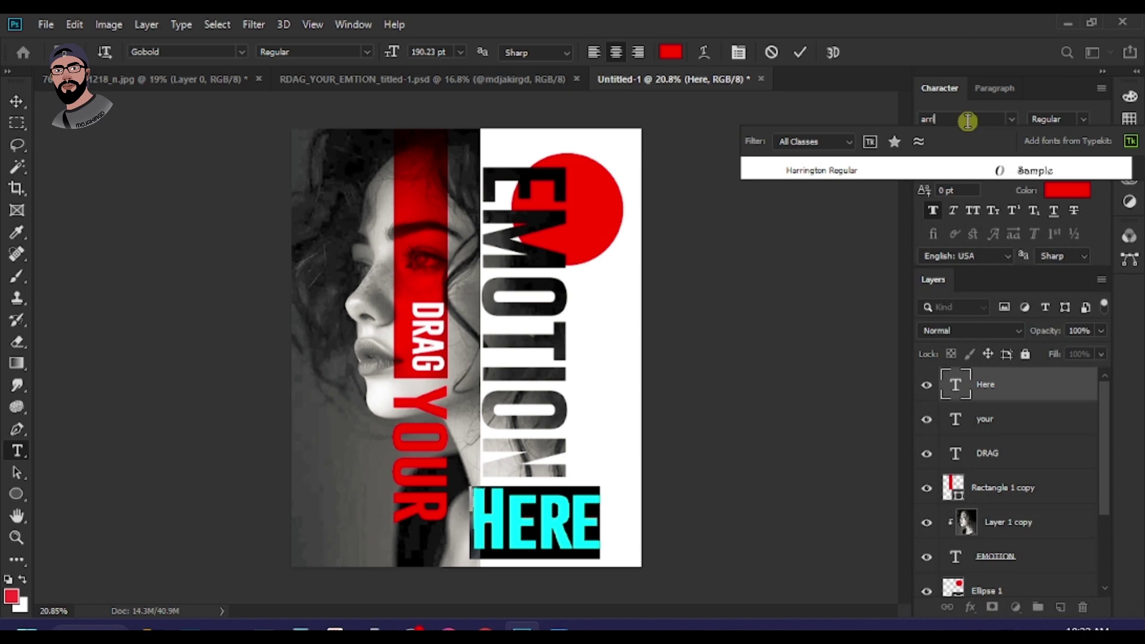
type("i")
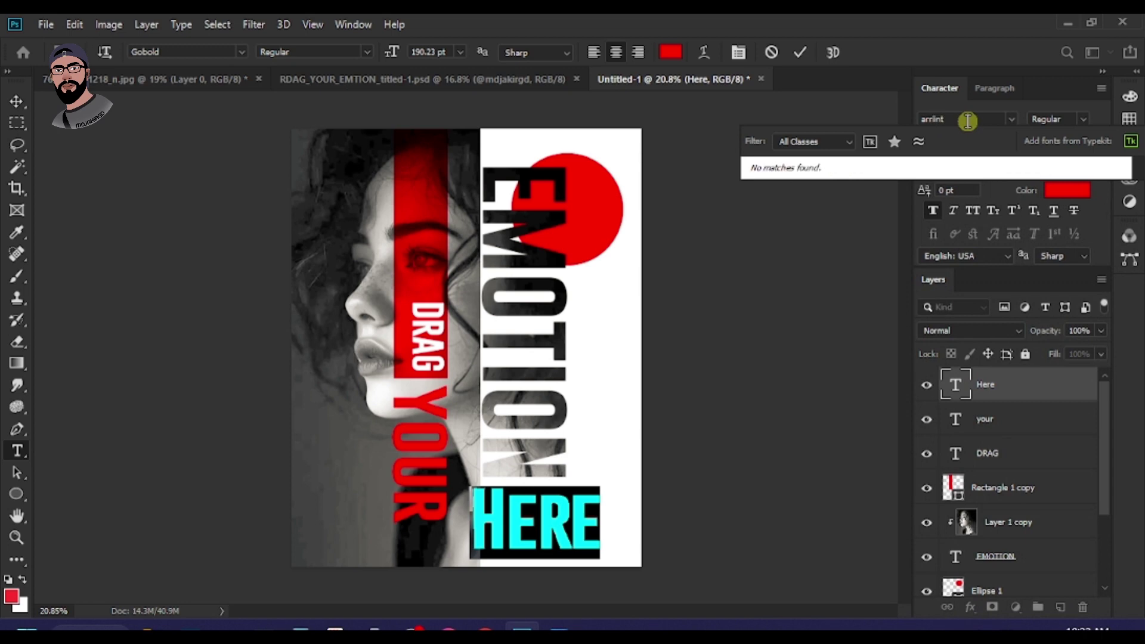
key("BackSpace")
key("BackSpace")
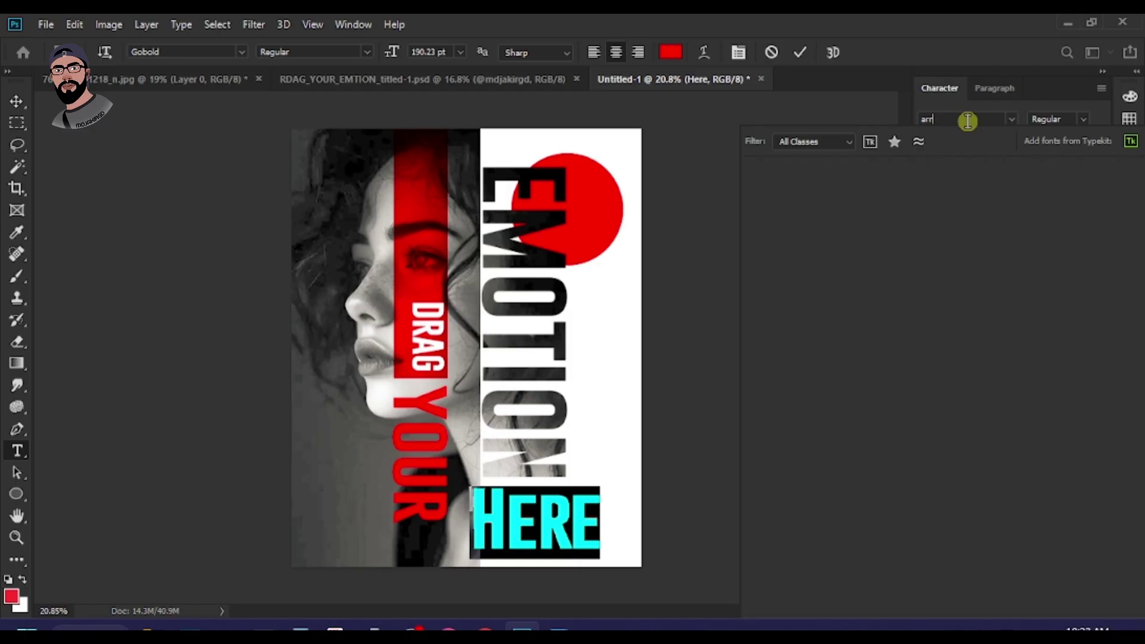
key("BackSpace")
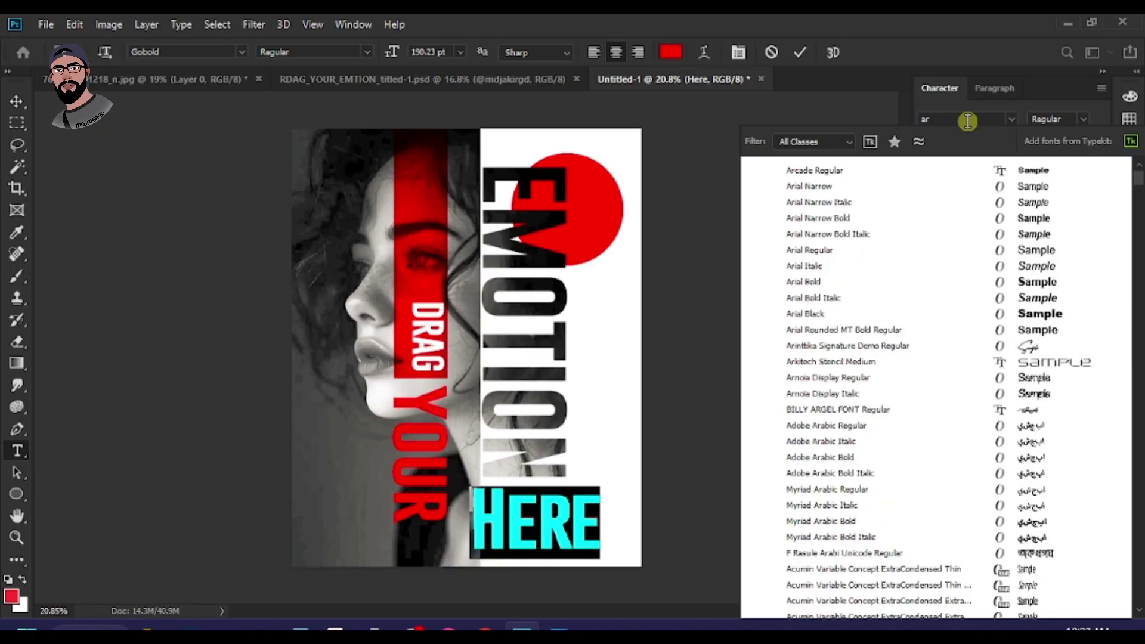
type("itt")
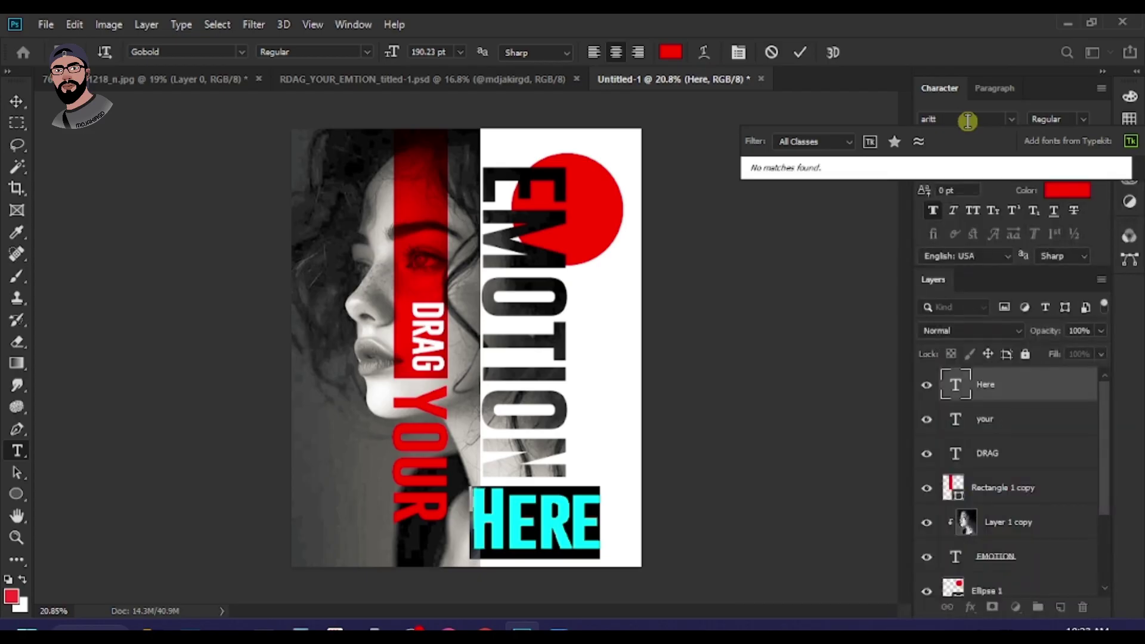
key("BackSpace")
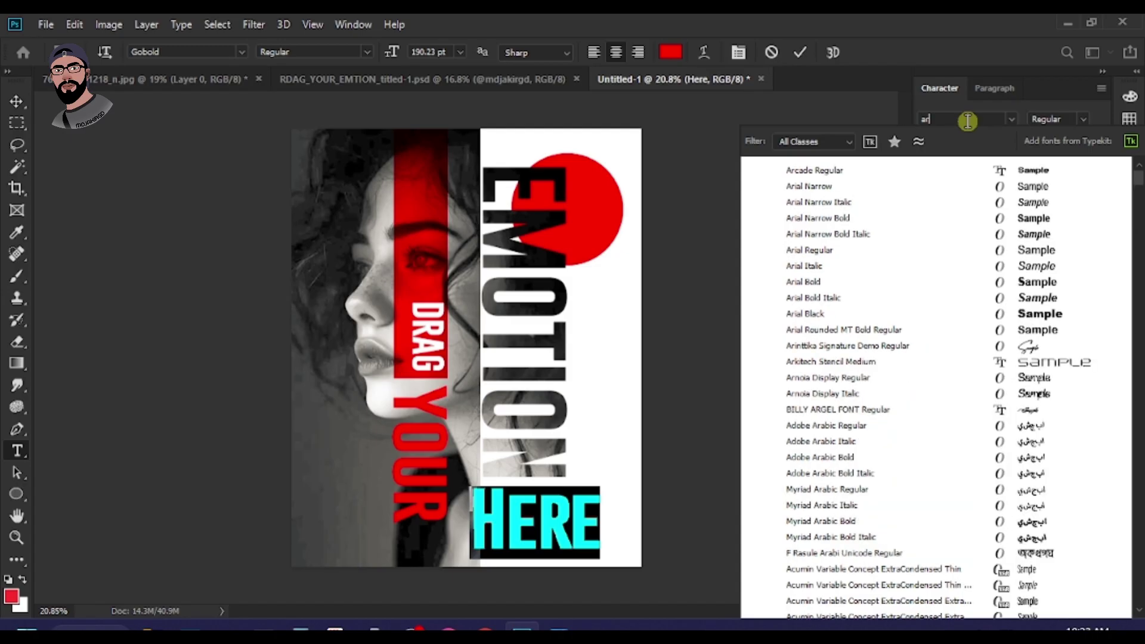
key("BackSpace")
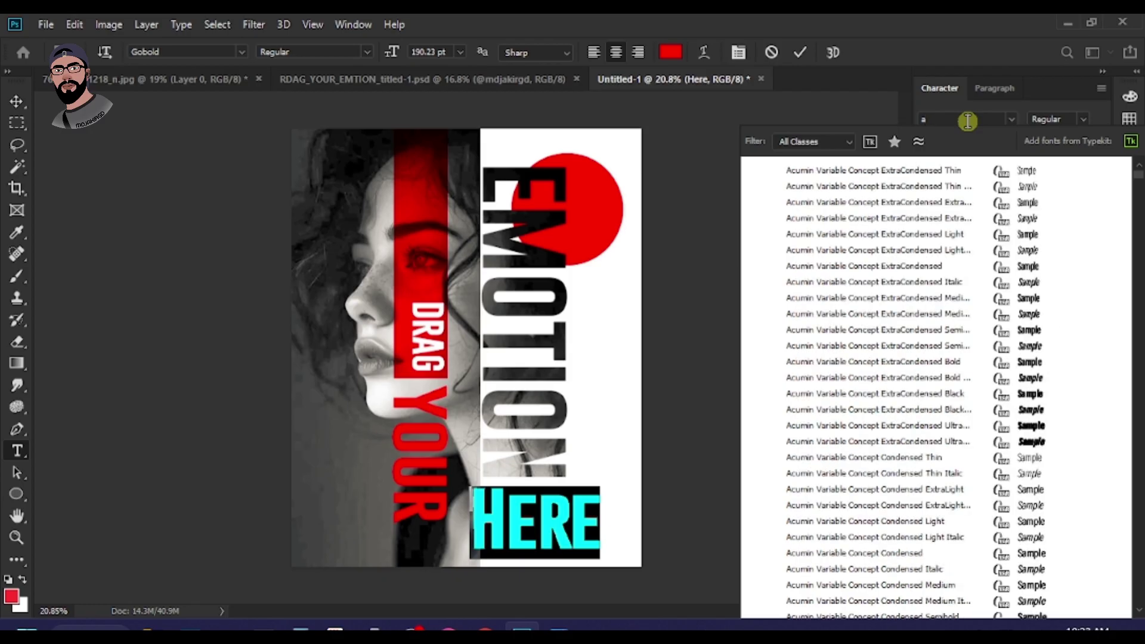
key("BackSpace")
type("Ari")
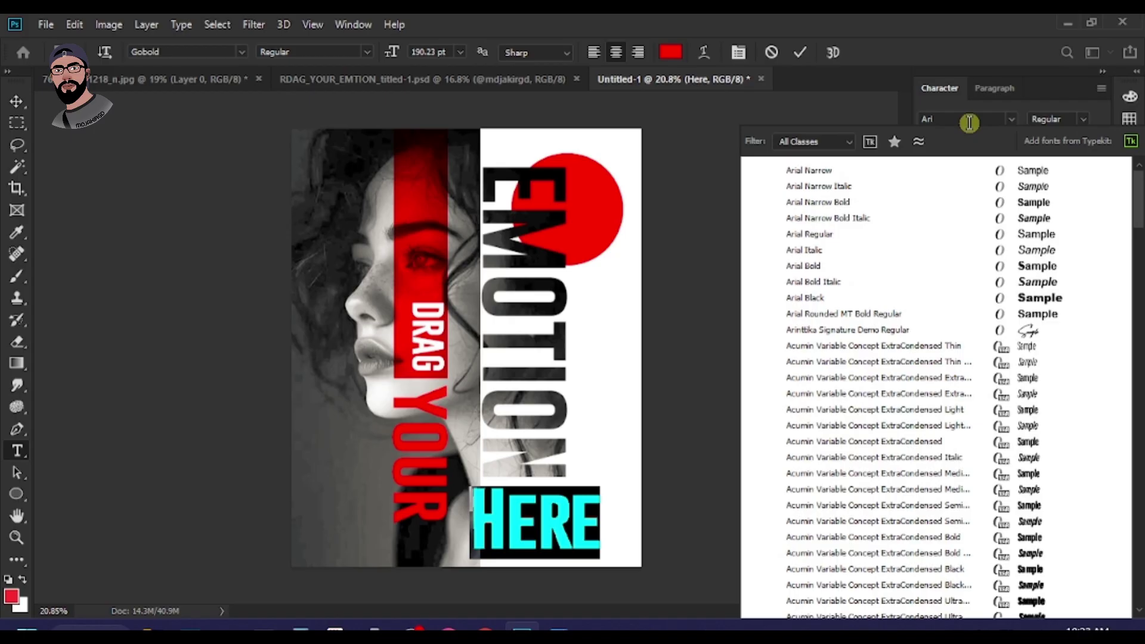
type("nttika Signatur...")
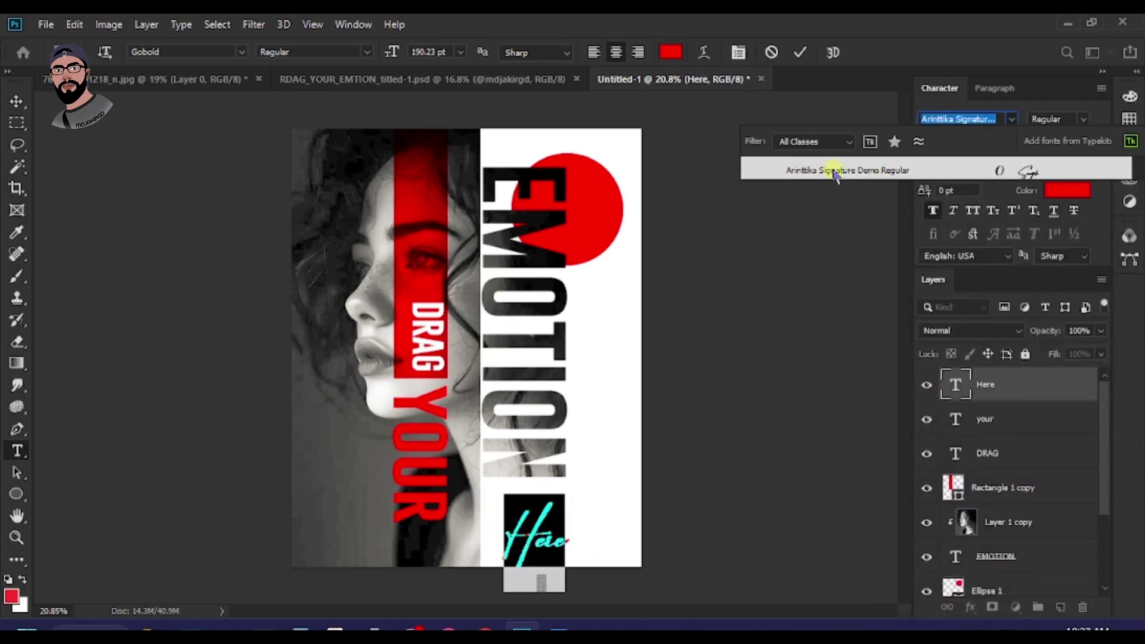
left_click(835, 171)
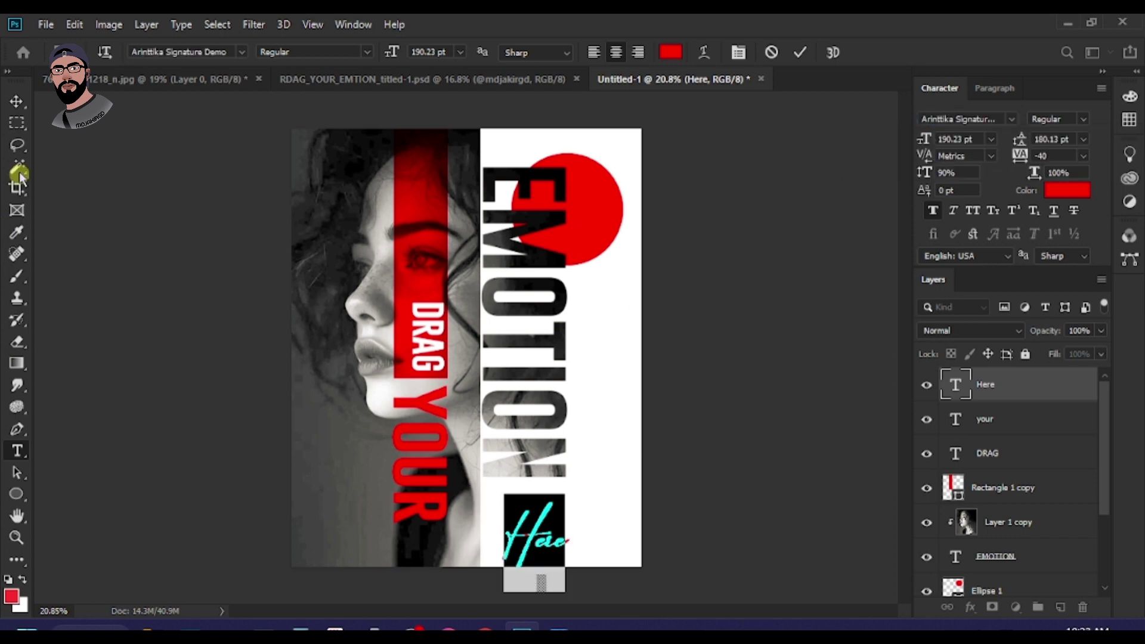
Step: Move the script Here under EMOTION and enlarge it to about 147%
left_click(17, 102)
mouse_move(522, 630)
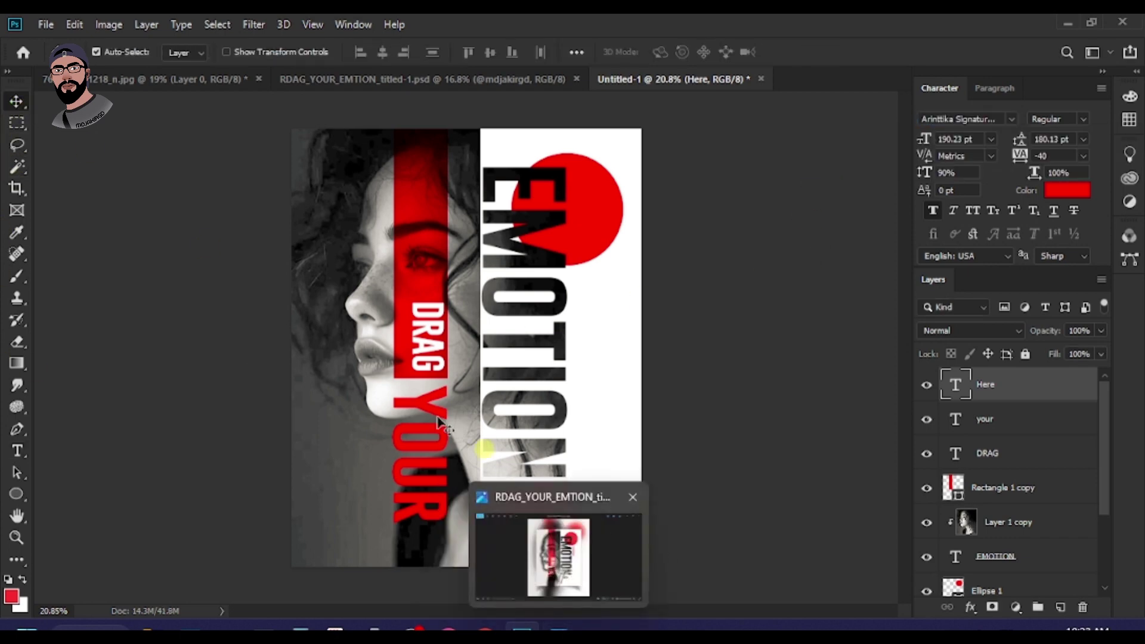
left_click_drag(528, 540, 555, 497)
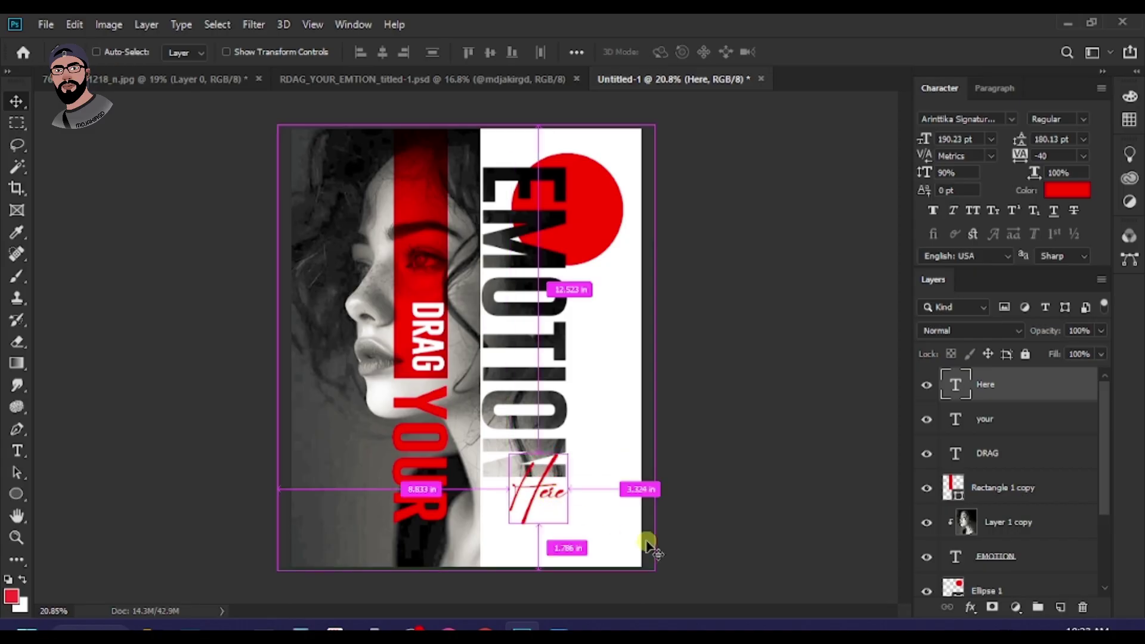
key("ctrl+t")
left_click_drag(568, 537, 585, 563)
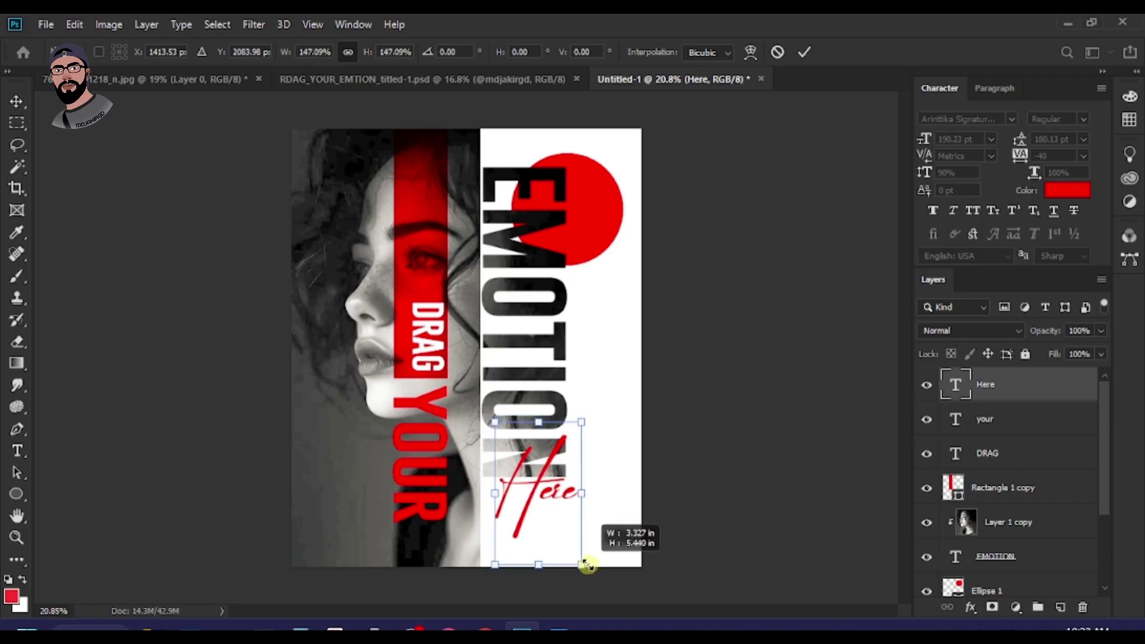
left_click_drag(537, 486, 569, 505)
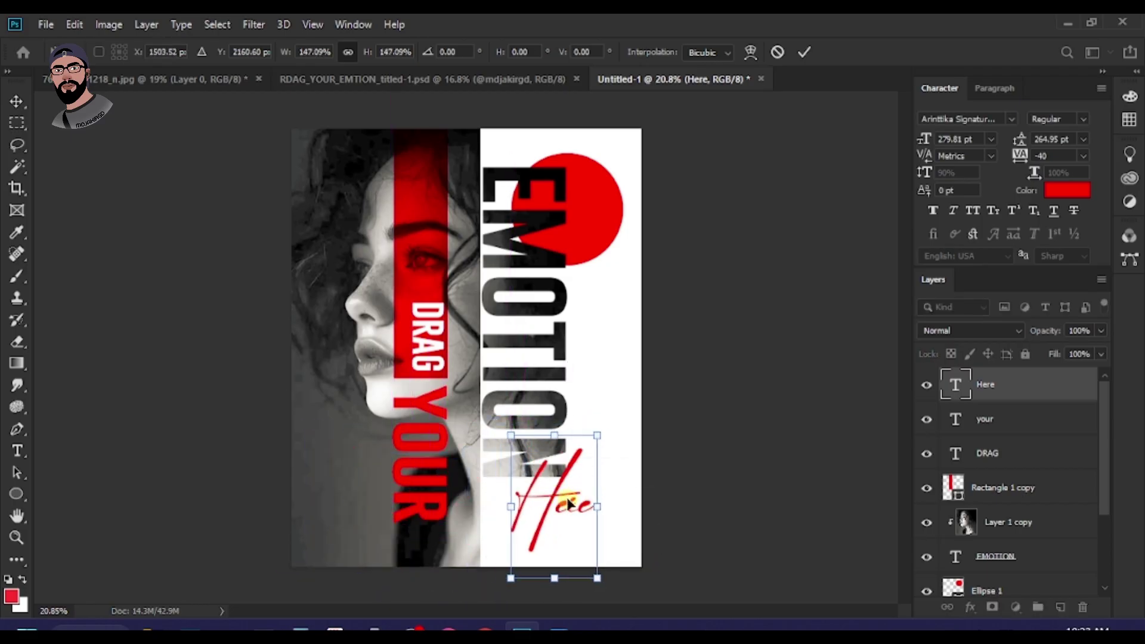
key("Return")
Step: Nudge the script Here slightly left beneath EMOTION
scroll(613, 460, "down", 2)
scroll(597, 471, "up", 2)
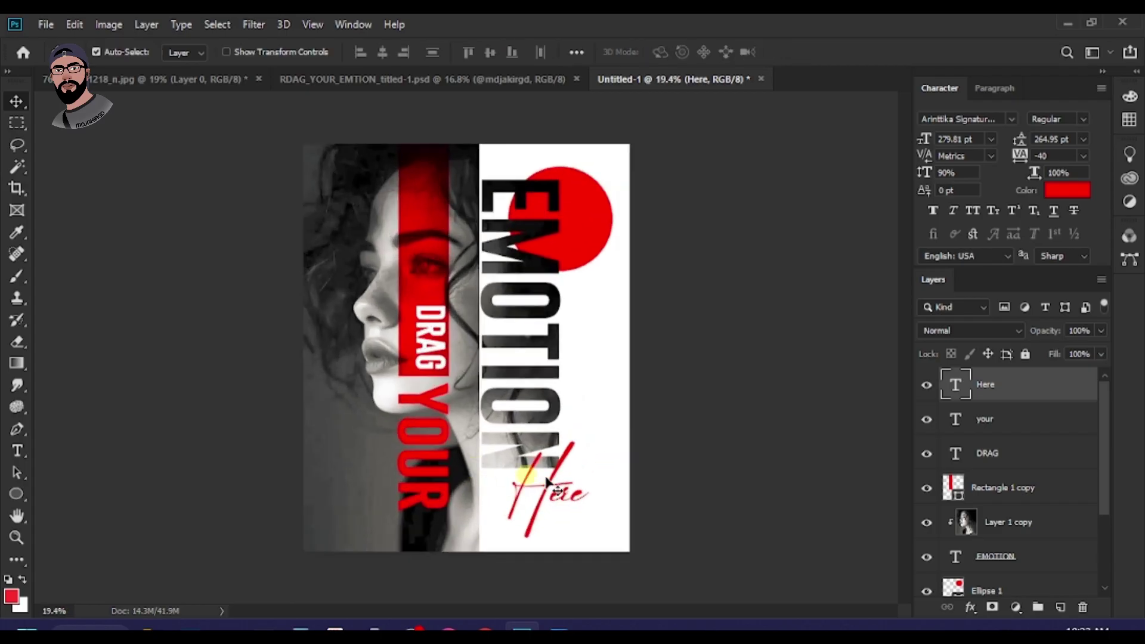
scroll(552, 498, "up", 1)
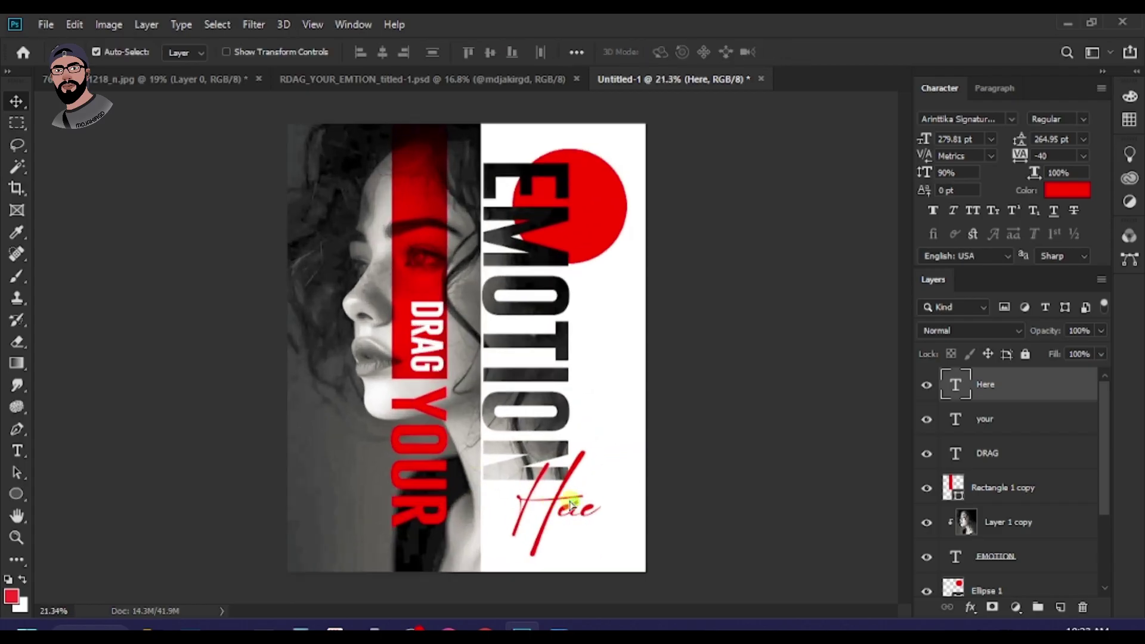
left_click_drag(572, 506, 566, 506)
scroll(617, 473, "down", 3)
scroll(617, 417, "up", 3)
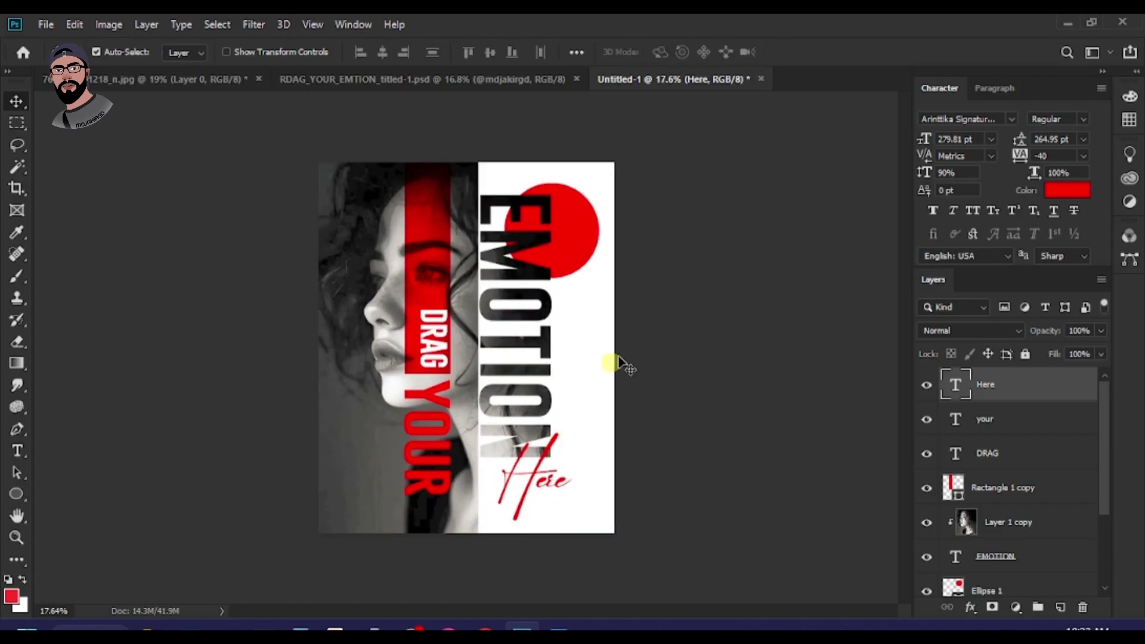
scroll(557, 342, "up", 1)
scroll(569, 358, "down", 1)
scroll(376, 311, "up", 1)
left_click(418, 257)
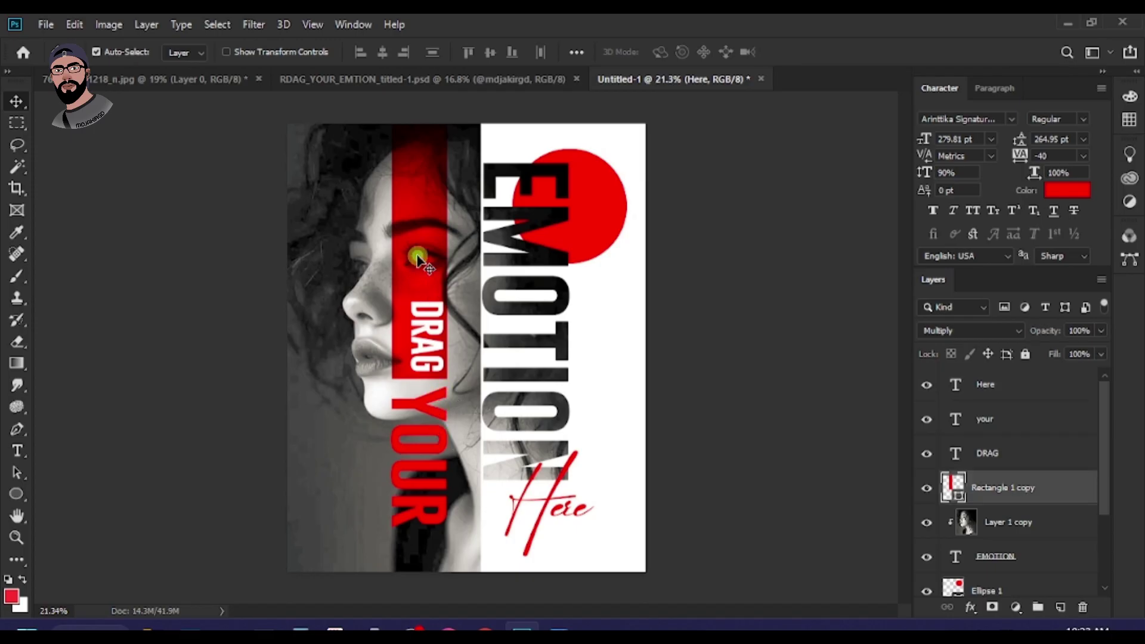
Step: Make the red vertical bar slightly narrower by pulling its left edge inward
scroll(414, 263, "up", 2)
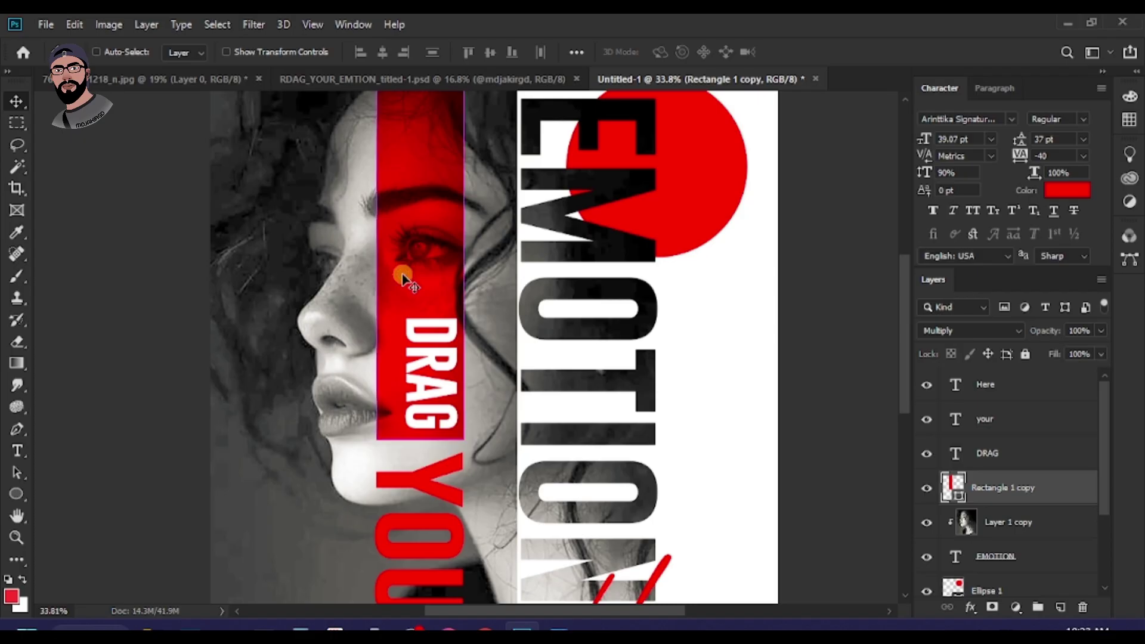
key("ctrl+t")
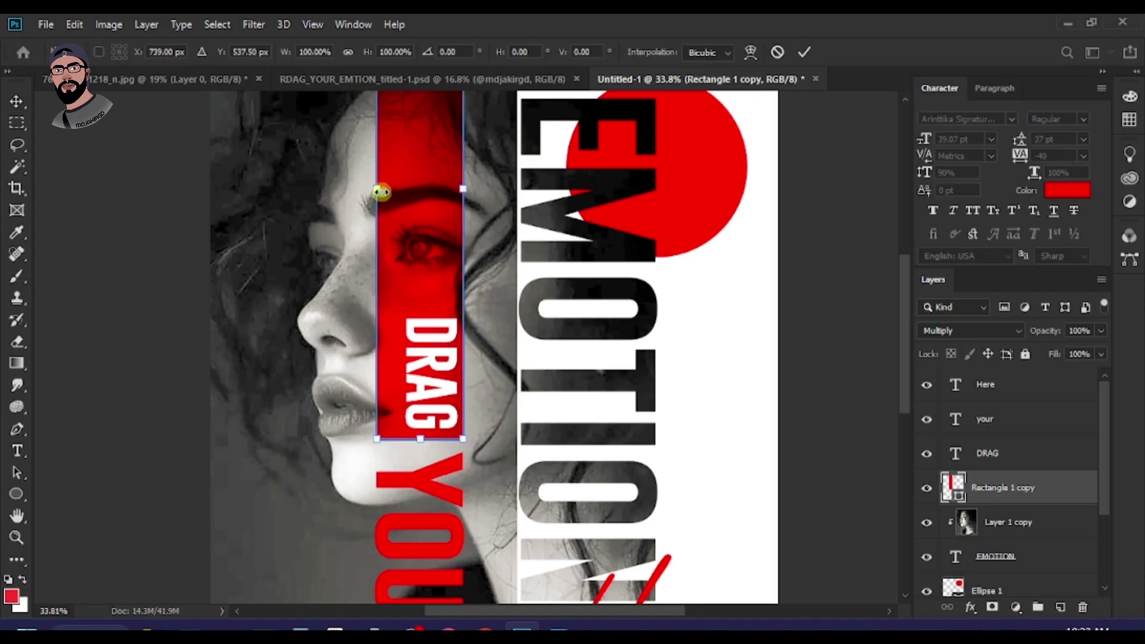
mouse_move(383, 192)
left_mouse_down()
mouse_move(386, 205)
mouse_move(392, 189)
left_mouse_up()
key("Return")
key("ctrl+0")
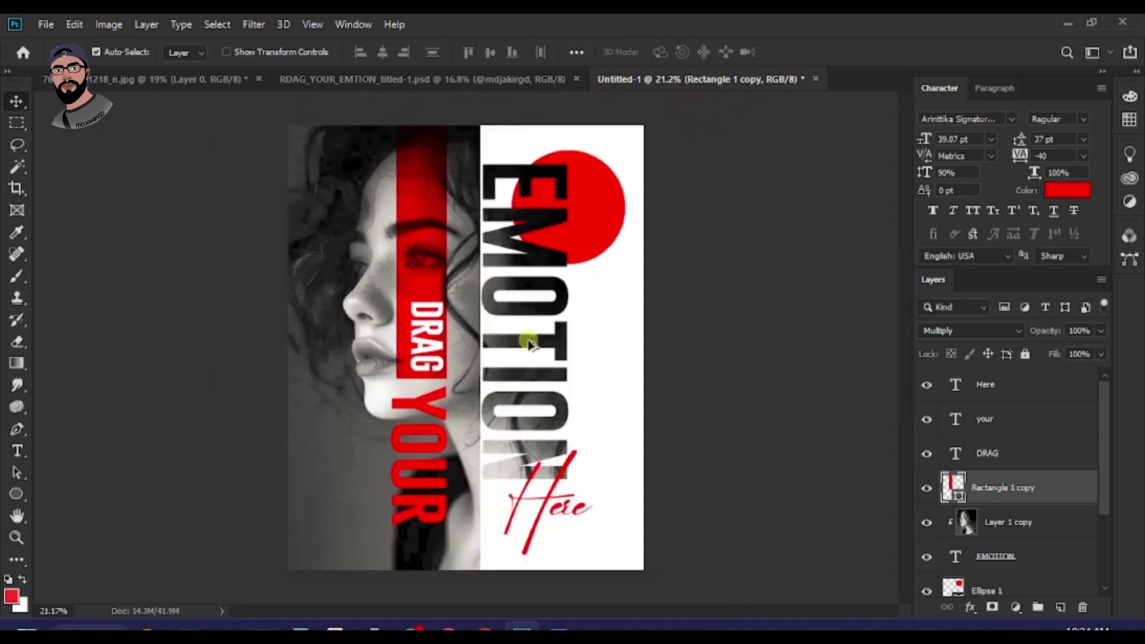
Step: Shrink the YOUR text slightly from a corner
scroll(389, 468, "up", 2)
left_click(405, 385)
key("ctrl")
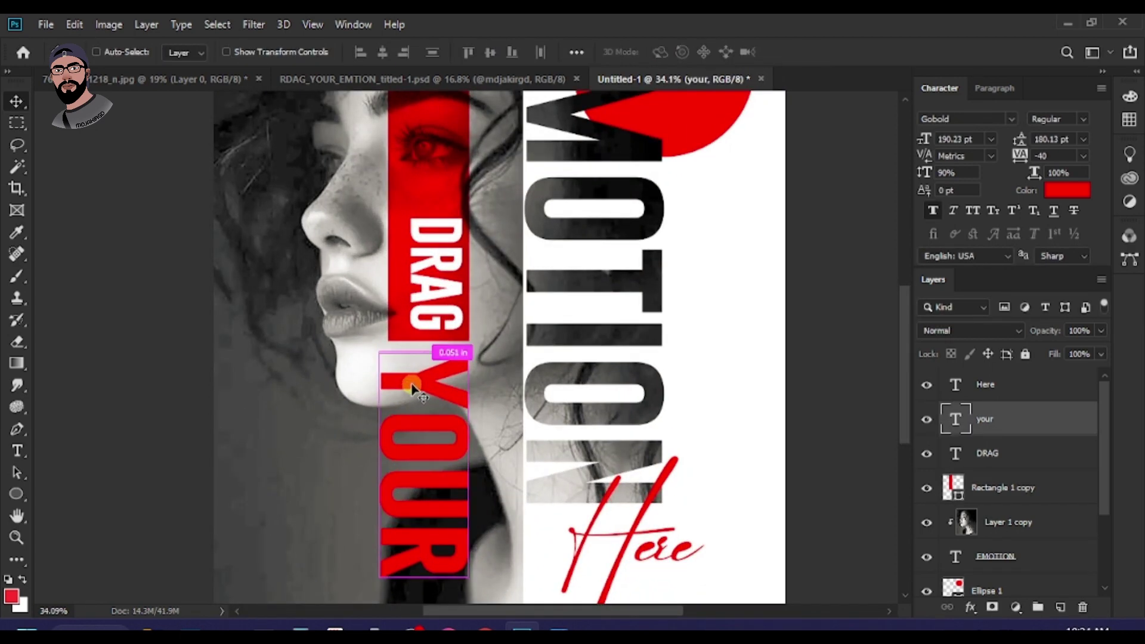
key("ctrl+t")
left_click_drag(476, 357, 441, 385)
double_click(439, 381)
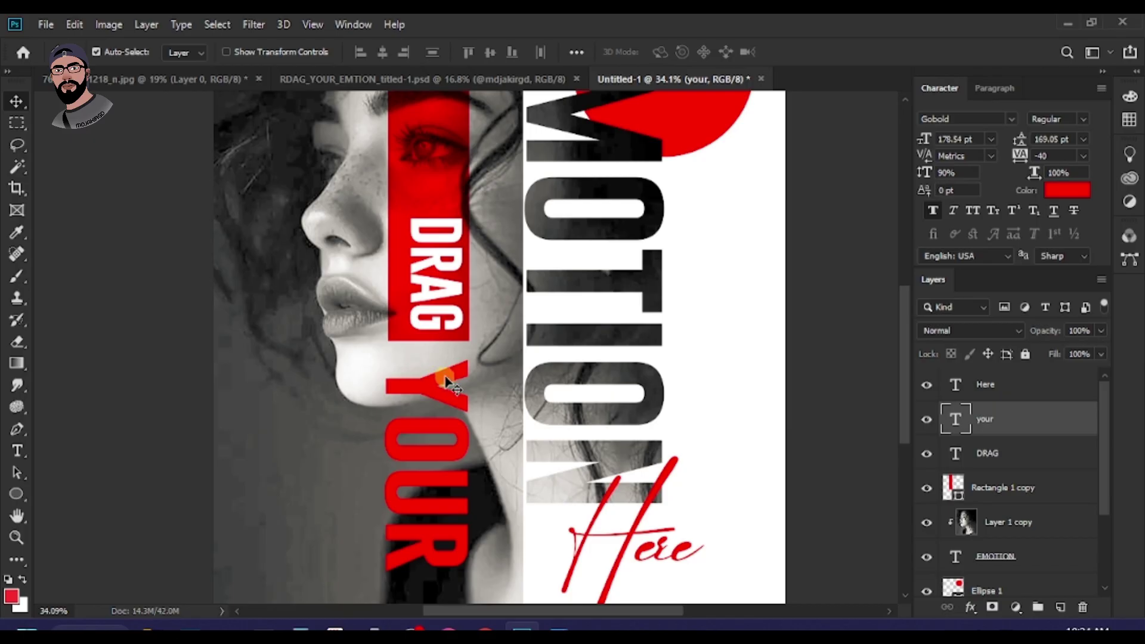
scroll(575, 358, "down", 5)
scroll(583, 339, "down", 2)
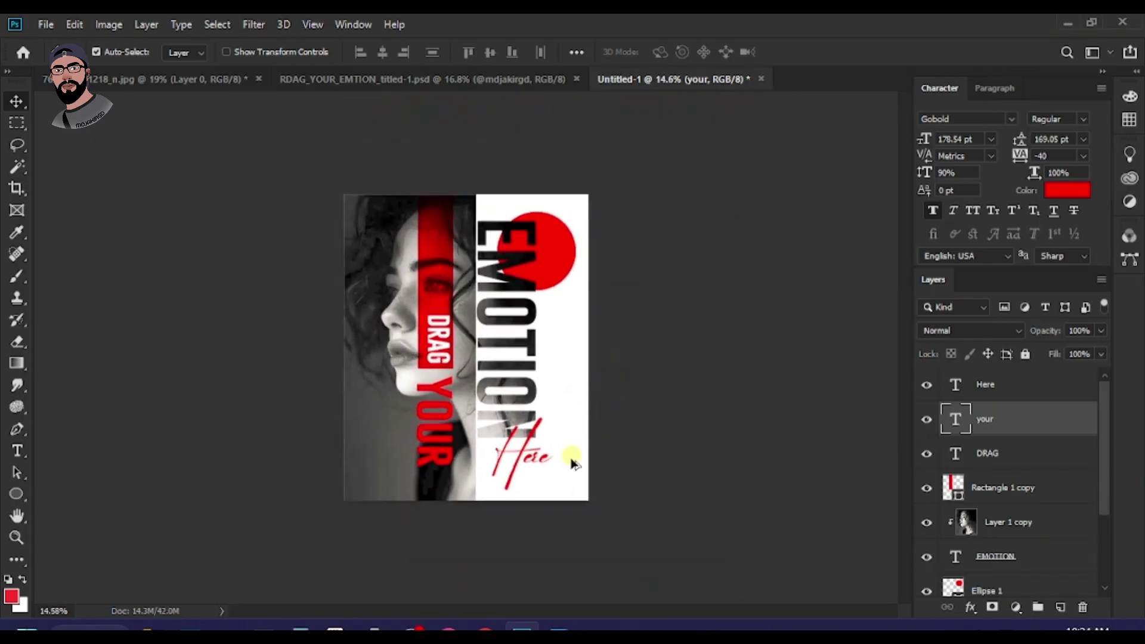
scroll(571, 458, "up", 1)
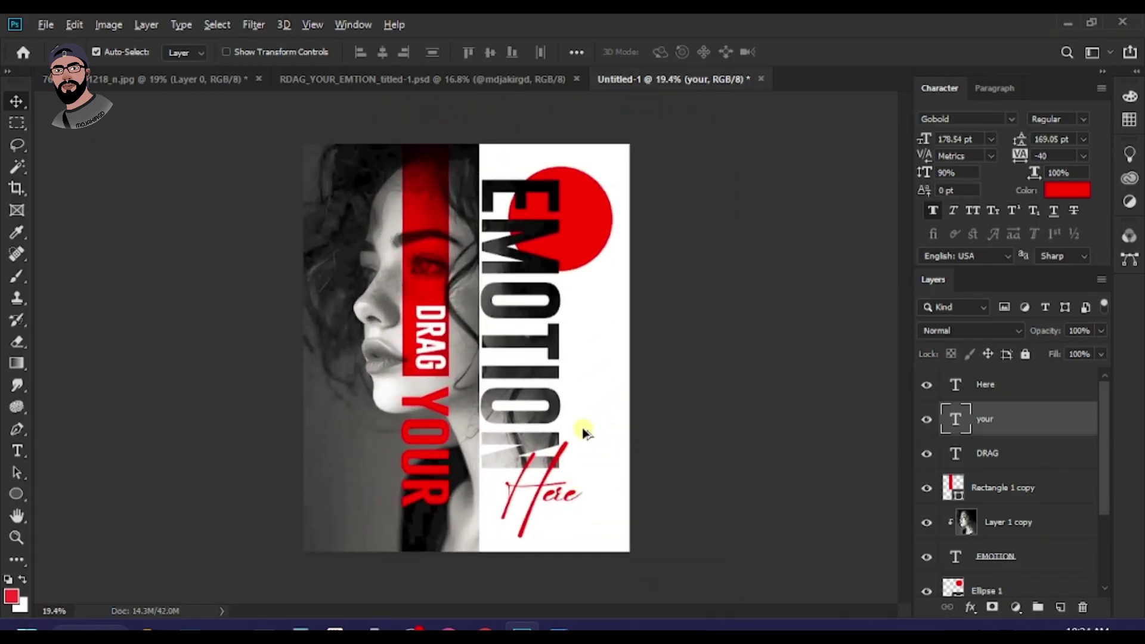
scroll(585, 433, "down", 1)
scroll(591, 430, "up", 1)
Step: Check the reference poster JPEG in Photos, then duplicate YOUR to the right of EMOTION
left_click(559, 629)
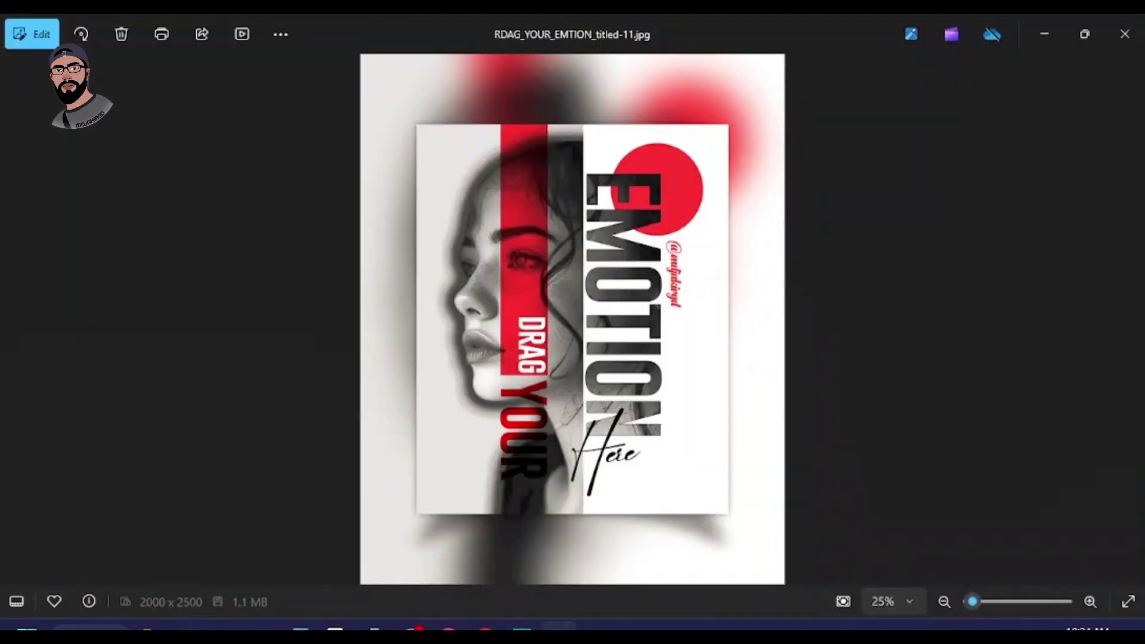
key("alt+Tab")
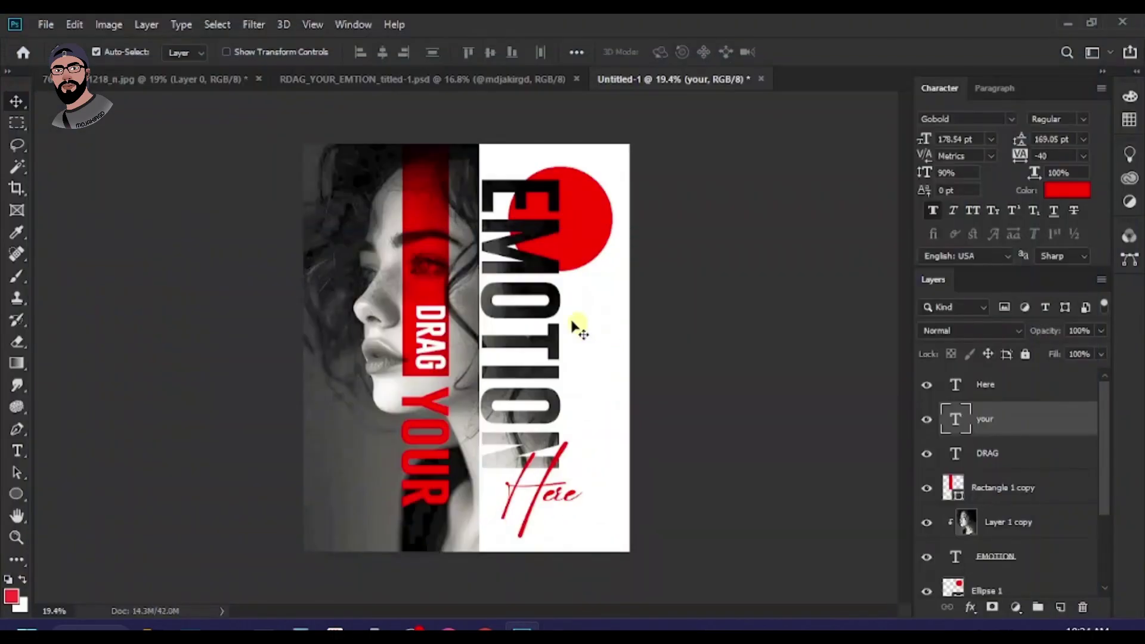
scroll(583, 478, "up", 1)
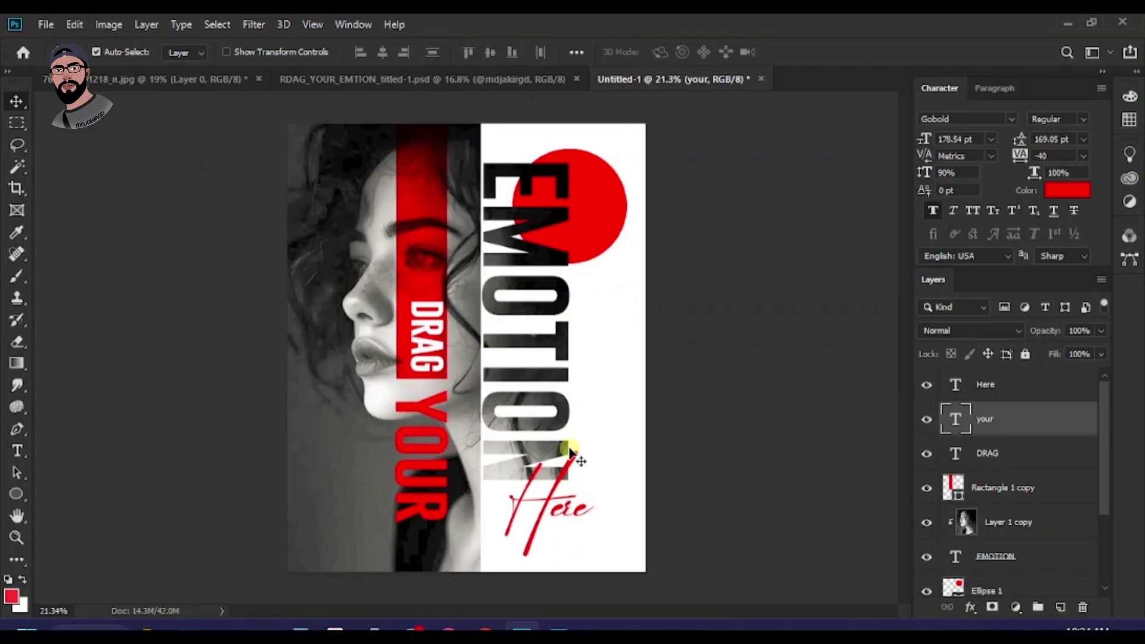
left_click(559, 630)
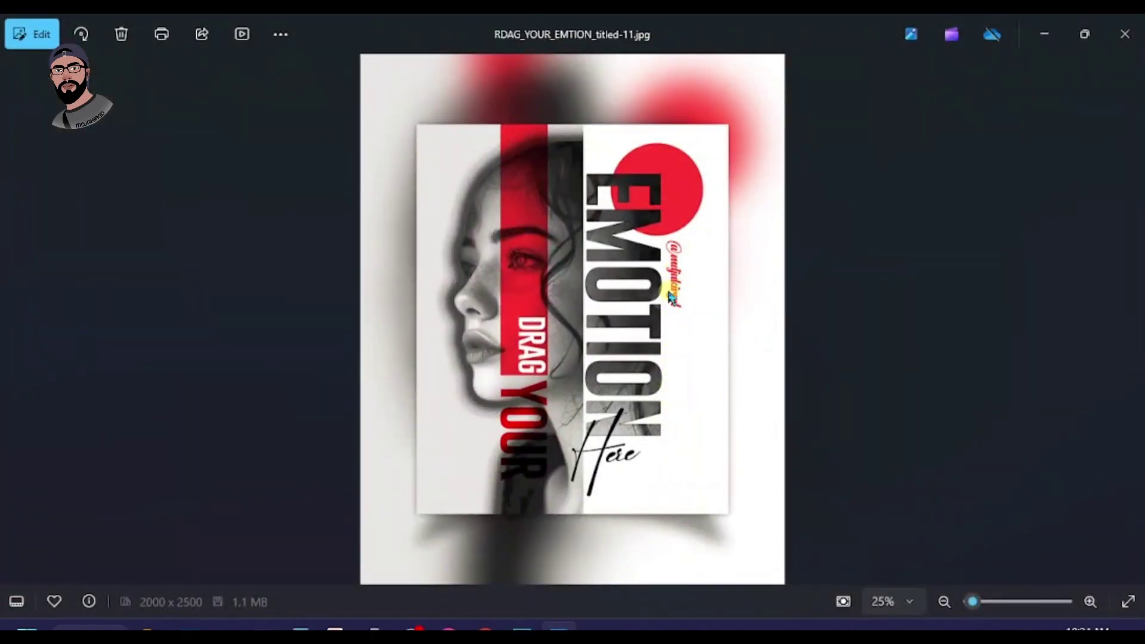
left_click(559, 630)
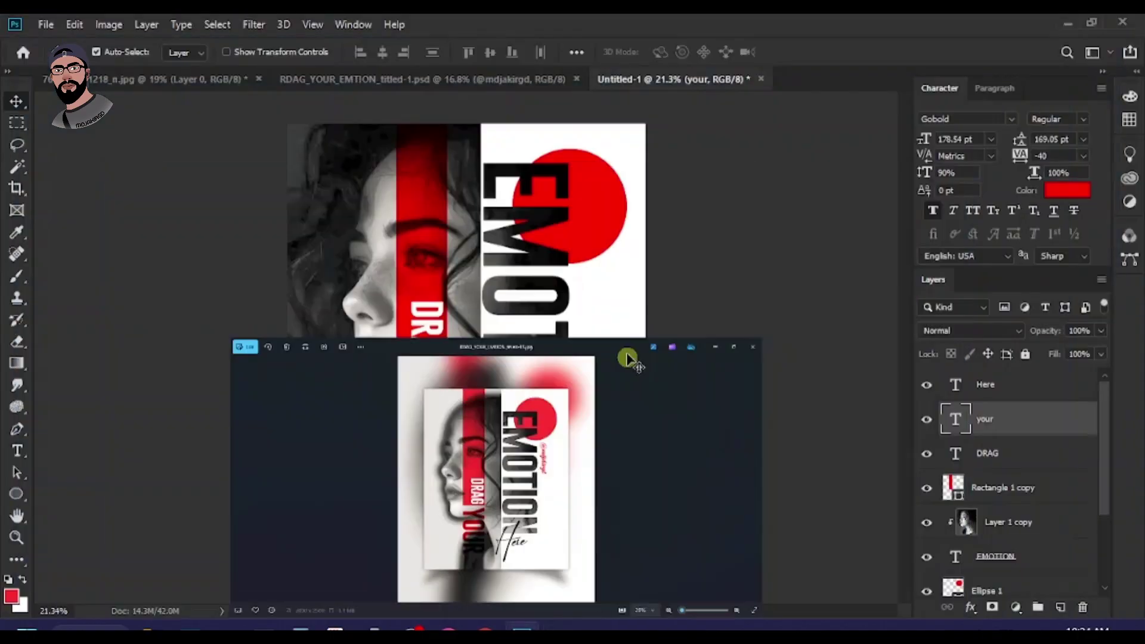
left_click_drag(431, 418, 614, 322)
Step: Replace the copied YOUR text with the designer's social handle in capitals
double_click(615, 323)
left_click_drag(615, 390, 631, 258)
key("BackSpace")
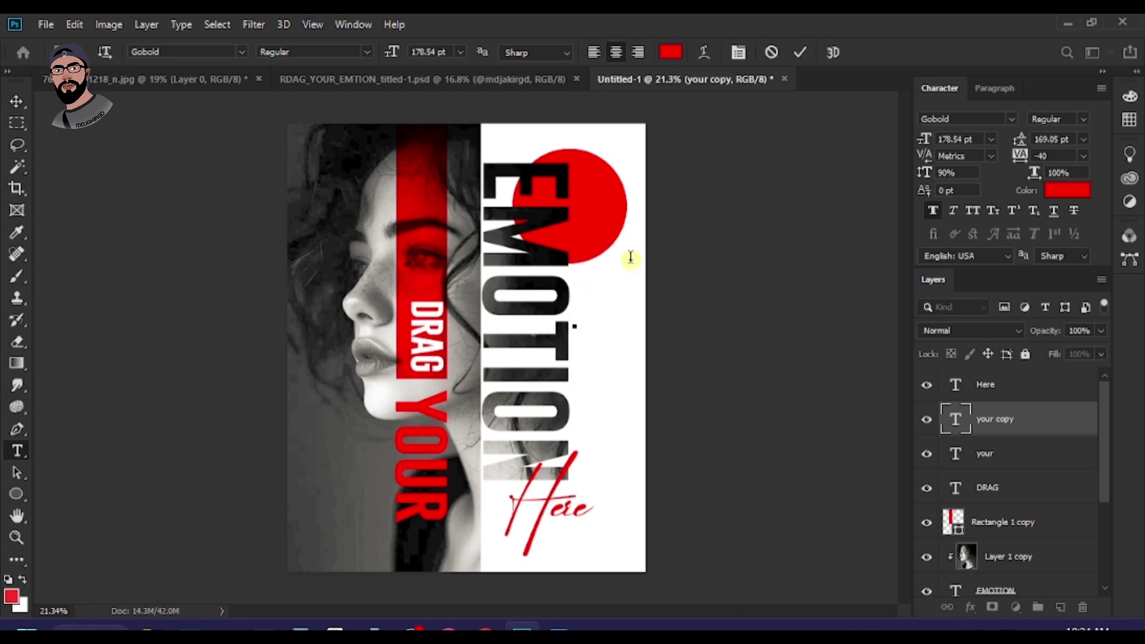
type("MDJASK")
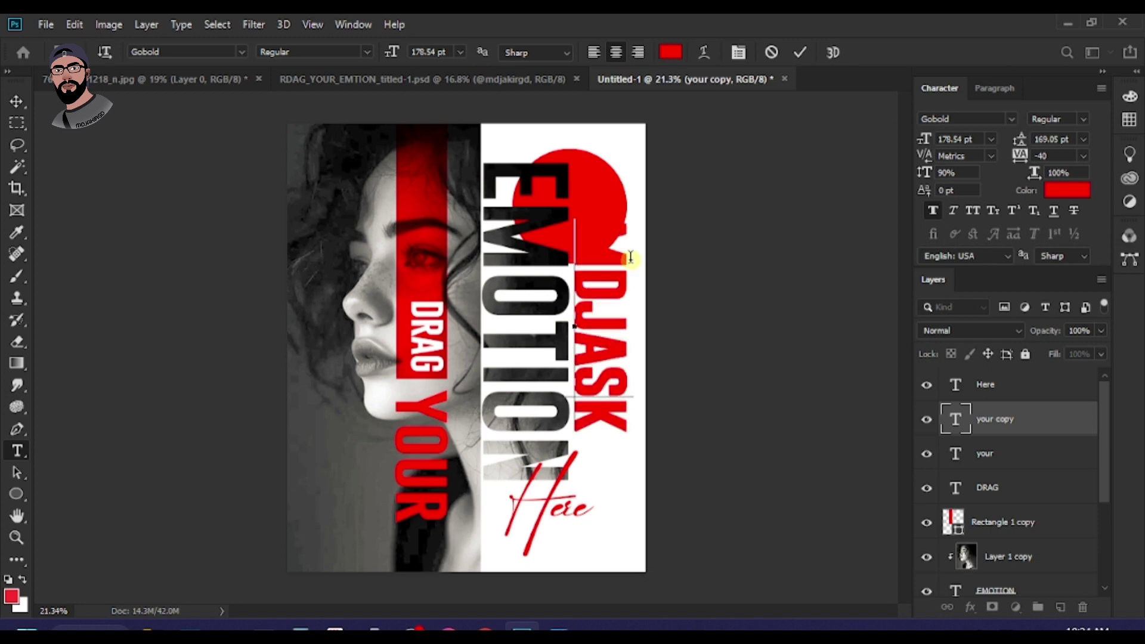
key("BackSpace")
key("BackSpace")
key("BackSpace")
key("BackSpace")
key("BackSpace")
key("BackSpace")
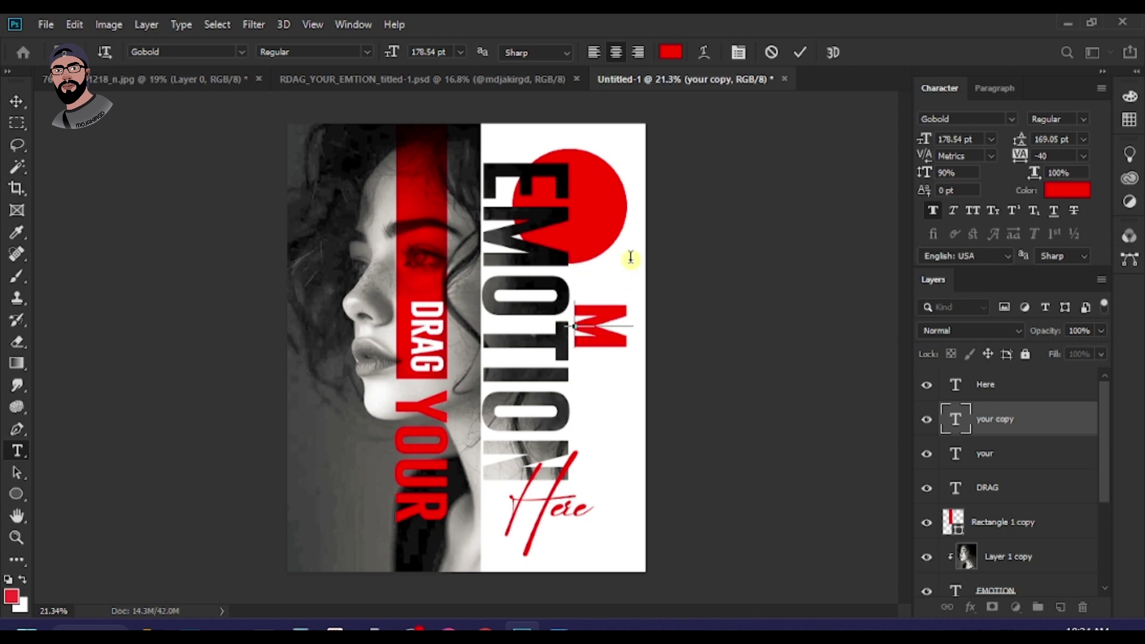
type("MD")
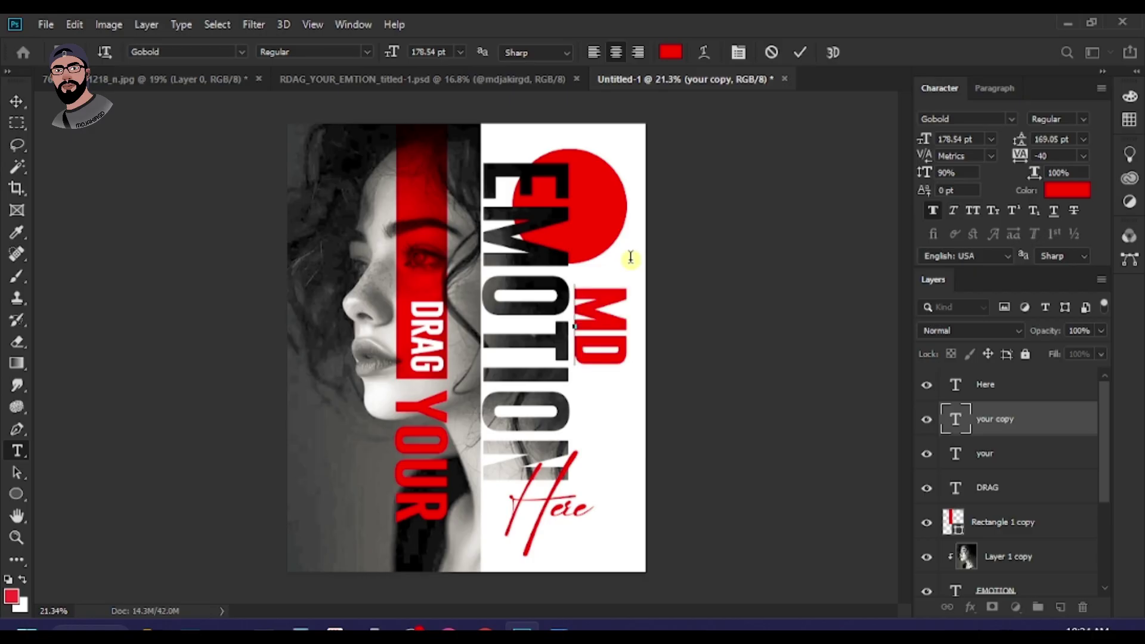
type("JAKIRGD")
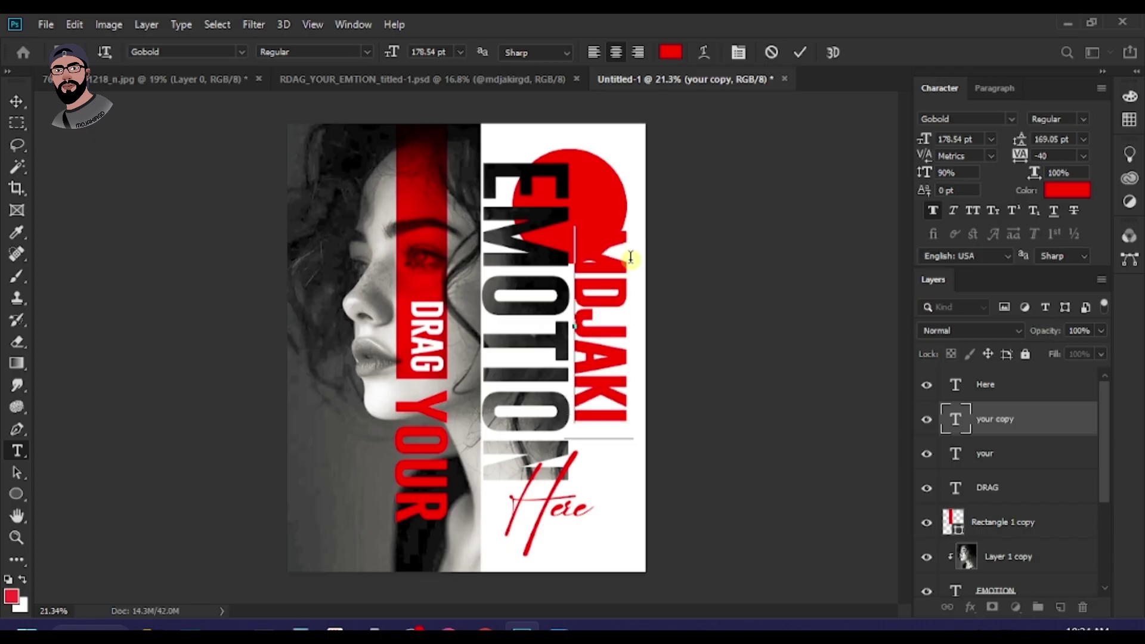
left_click(16, 102)
Step: Shrink the handle text to about a quarter of its size
key("ctrl+t")
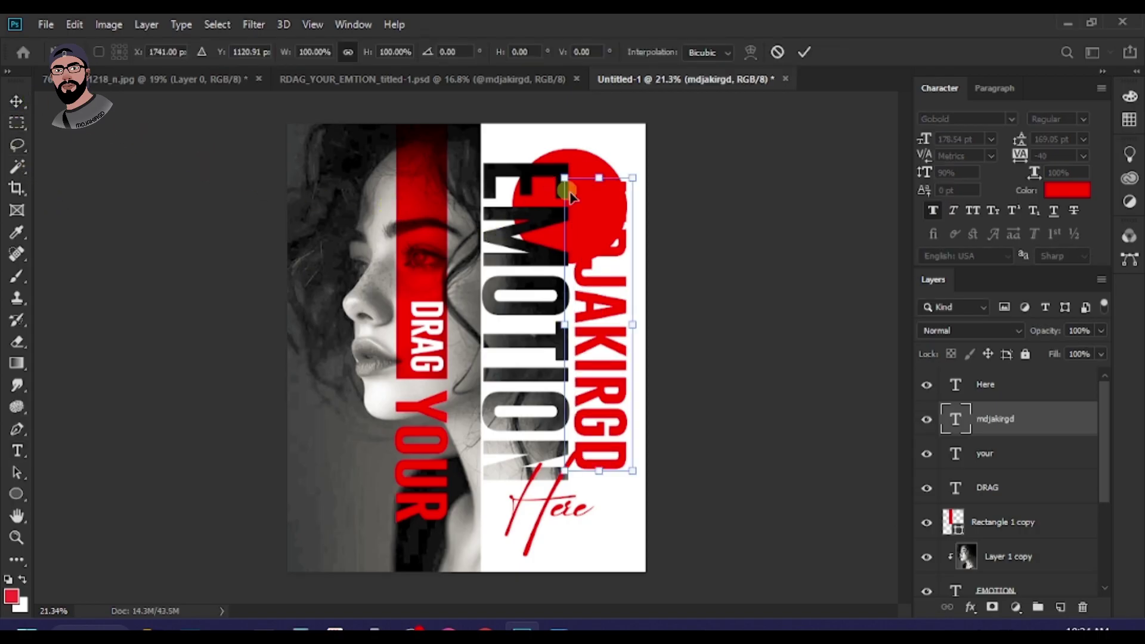
left_click_drag(629, 178, 585, 292)
key("Return")
Step: Put an @ in front of the handle and nudge it lower beside EMOTION
double_click(584, 322)
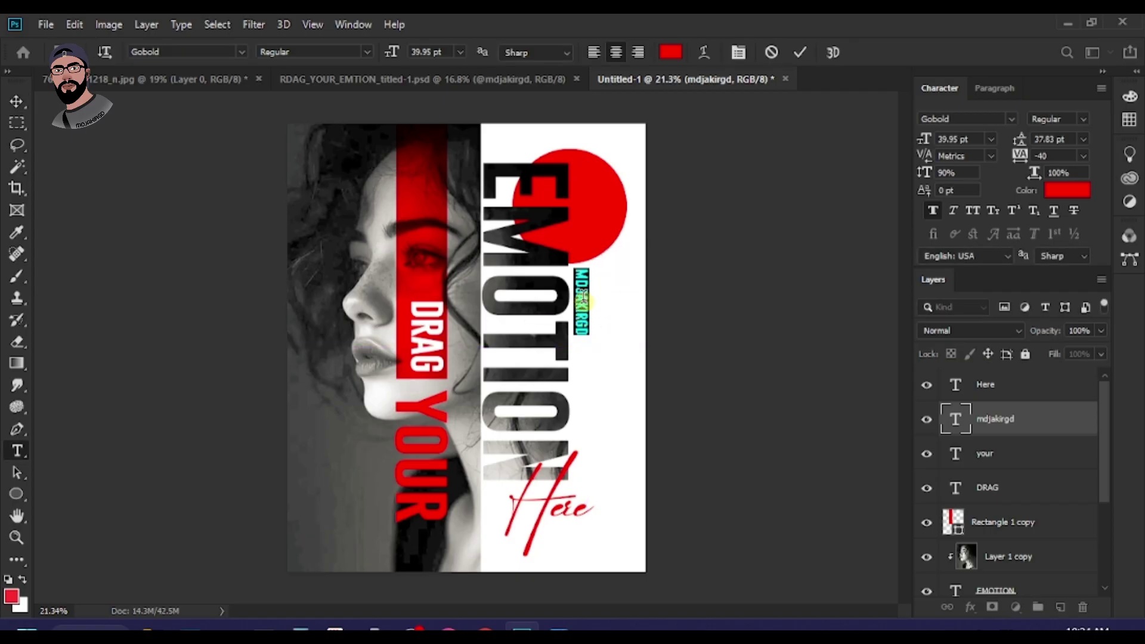
left_click(582, 273)
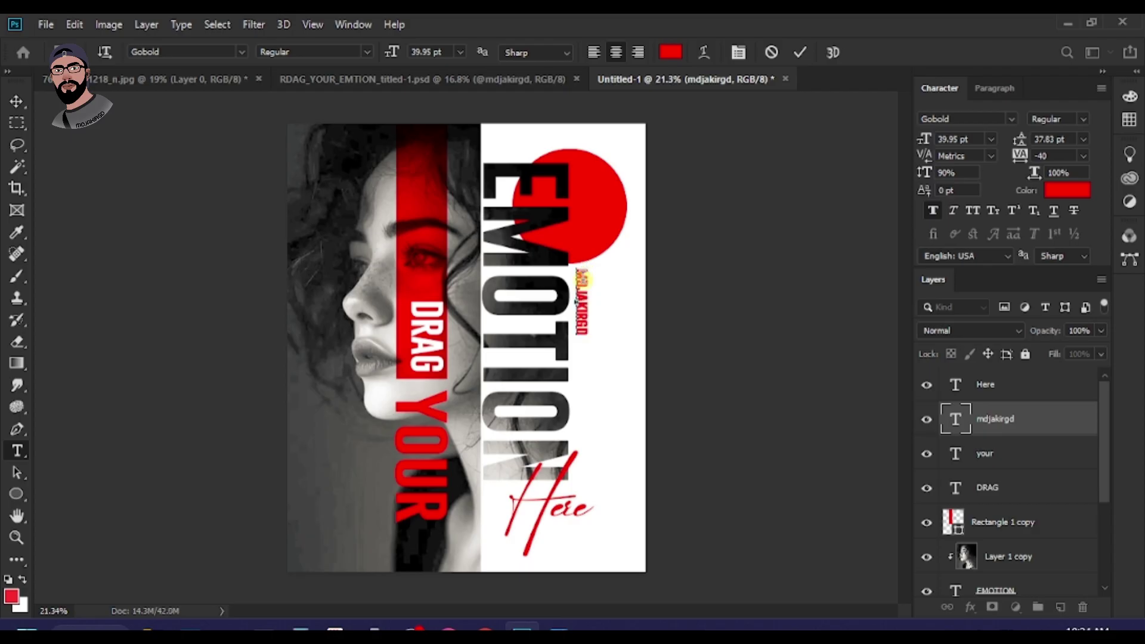
type("@")
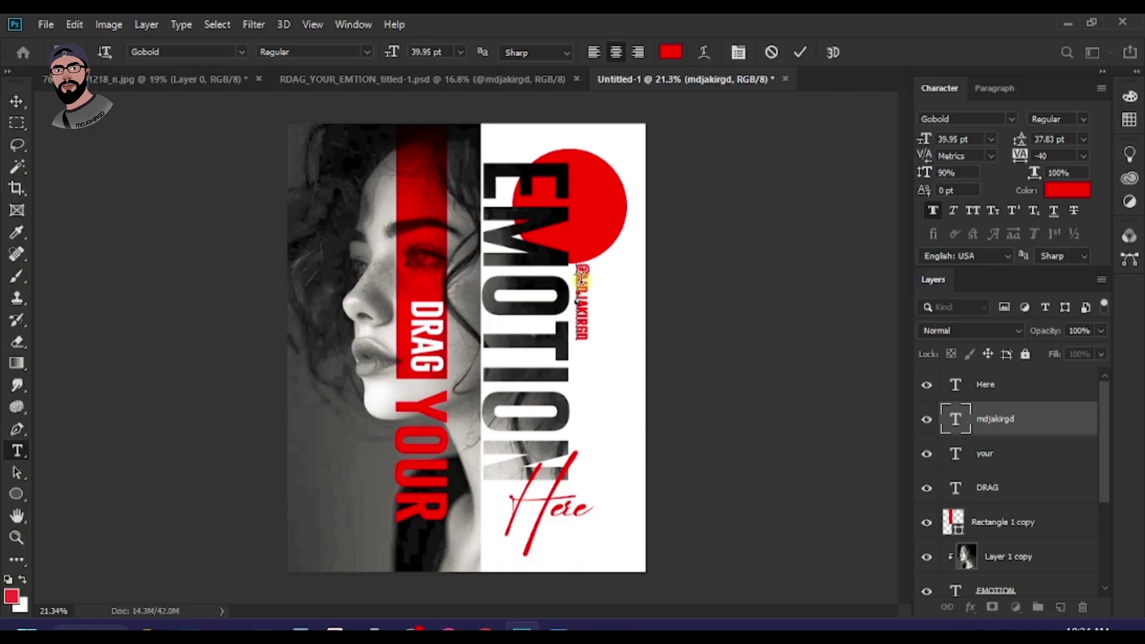
left_click(18, 100)
left_click_drag(582, 310, 583, 320)
double_click(582, 320)
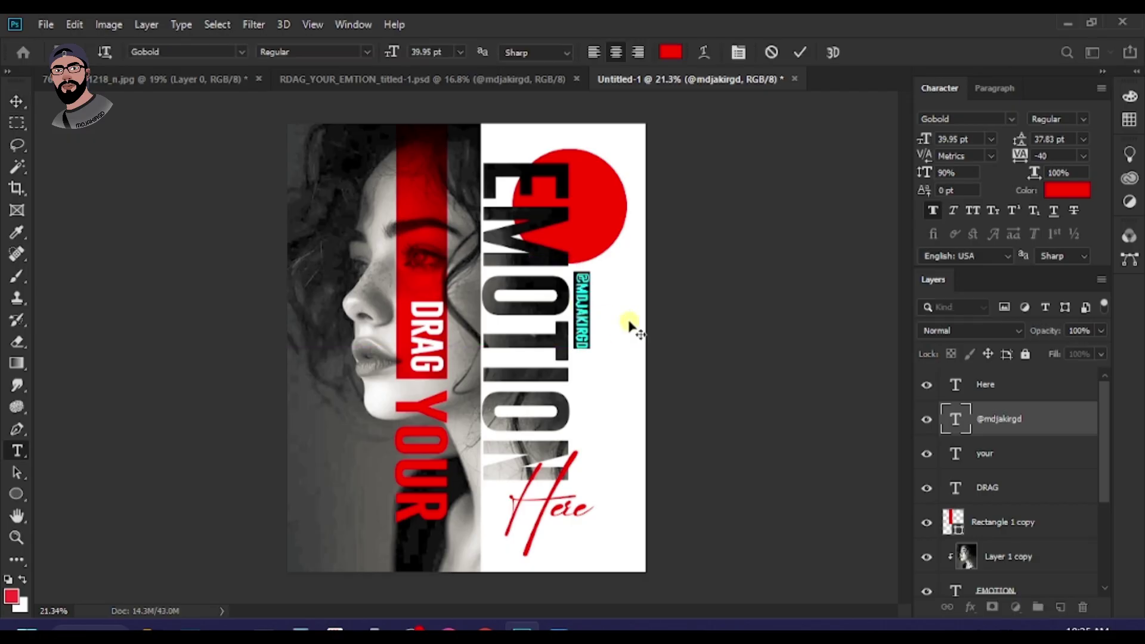
Step: Set the credit text in the Anydore Regular font and nudge it into place
left_click(1011, 123)
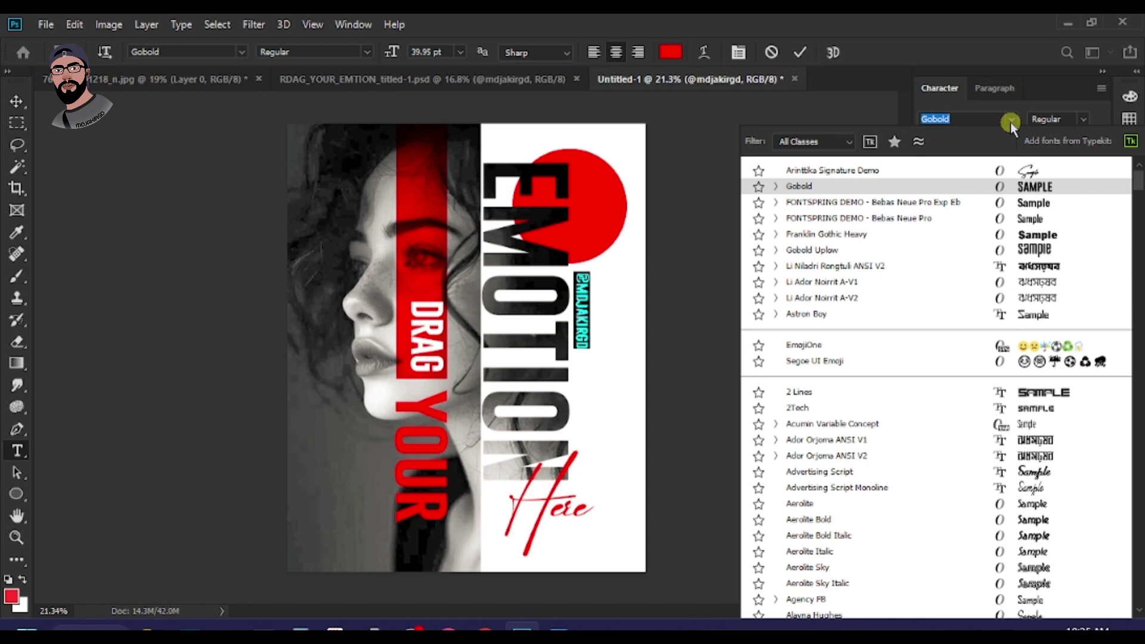
type("any")
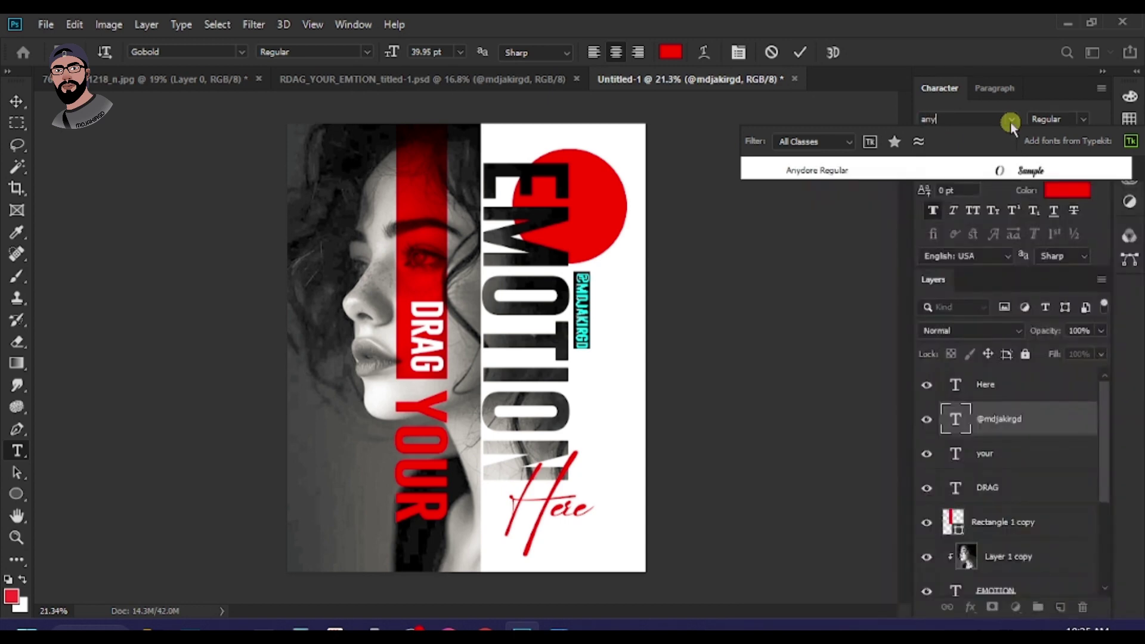
left_click(866, 173)
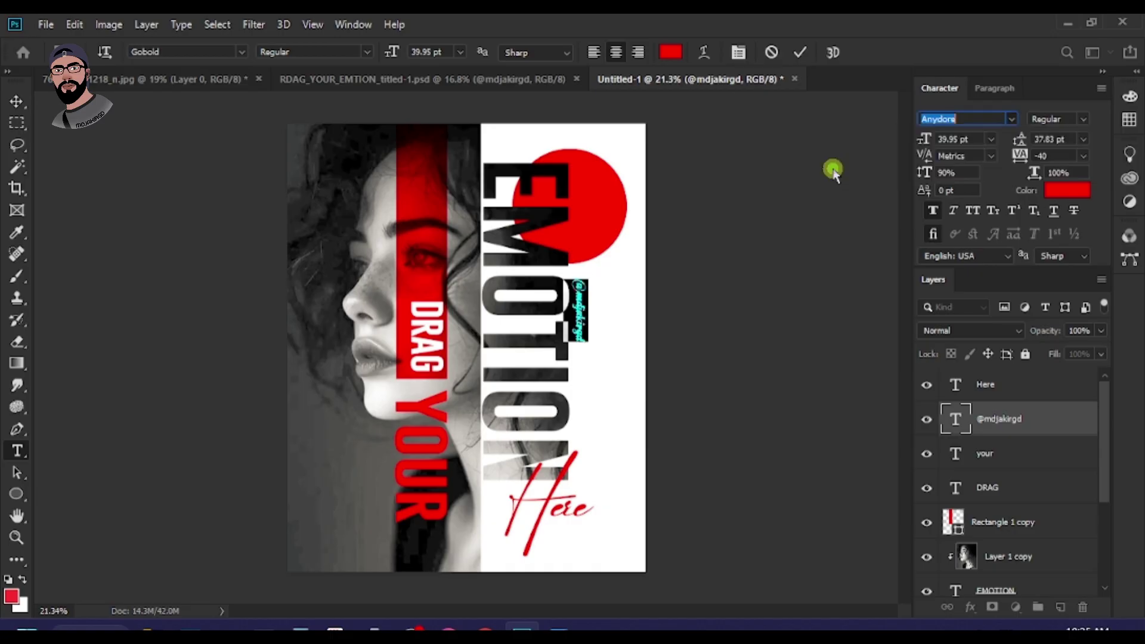
left_click(16, 101)
scroll(624, 286, "up", 5, "alt")
left_click_drag(557, 316, 561, 319)
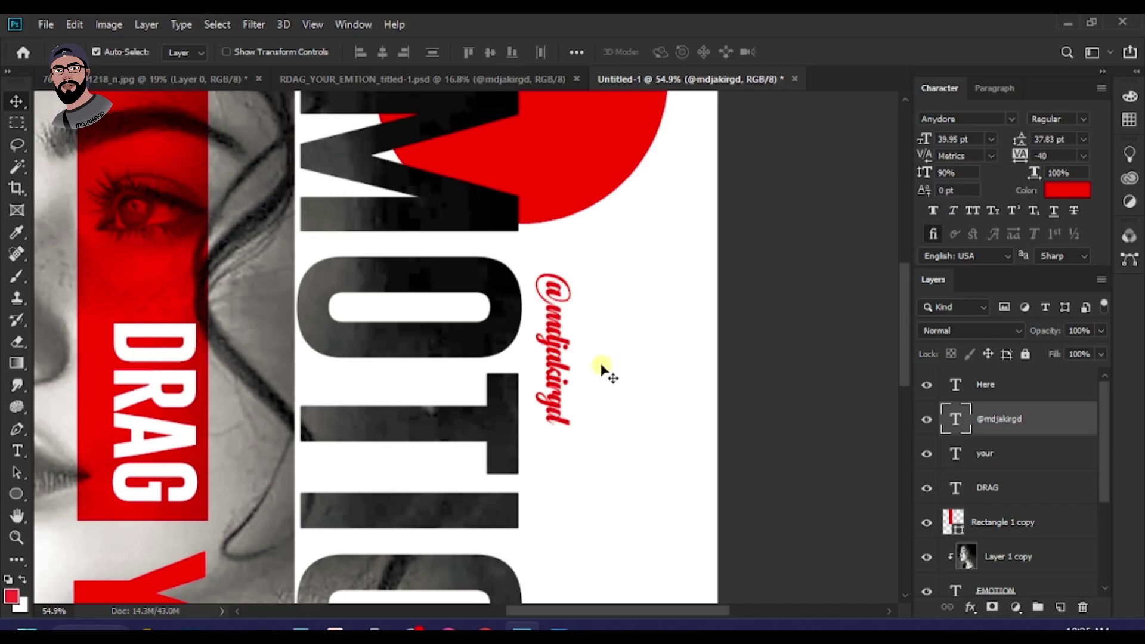
Step: Enlarge the credit to about 153%, shift it slightly down-left, then view the whole poster
key("ctrl")
key("ctrl+t")
left_click_drag(585, 427, 605, 466)
mouse_move(568, 370)
left_mouse_down()
mouse_move(568, 358)
mouse_move(584, 373)
left_mouse_up()
key("Return")
key("ctrl+0")
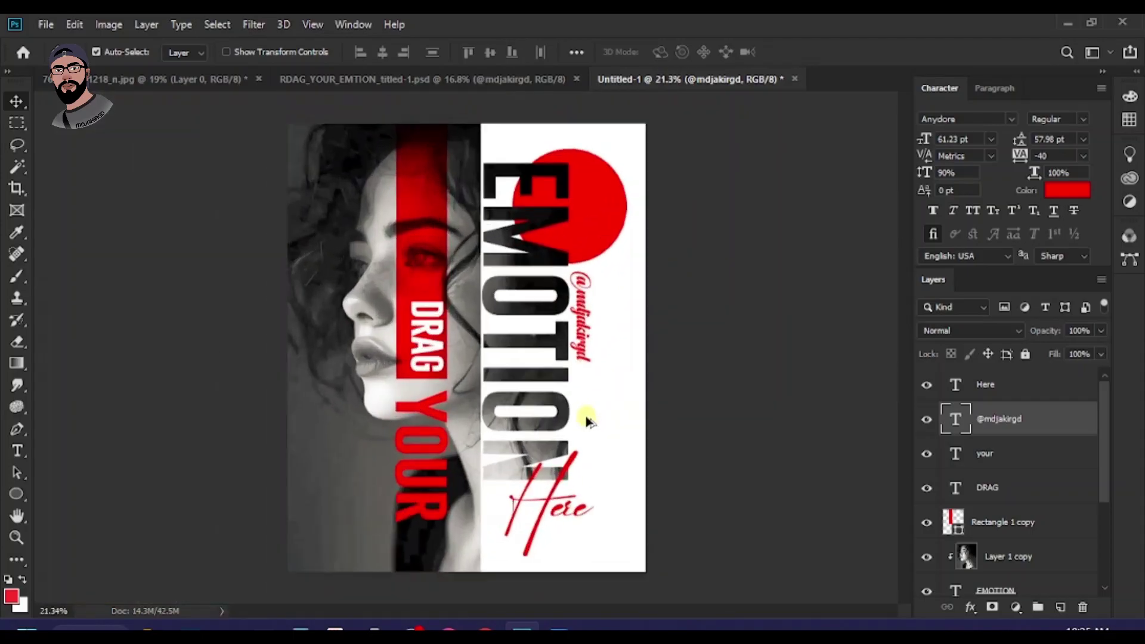
key("ctrl+minus")
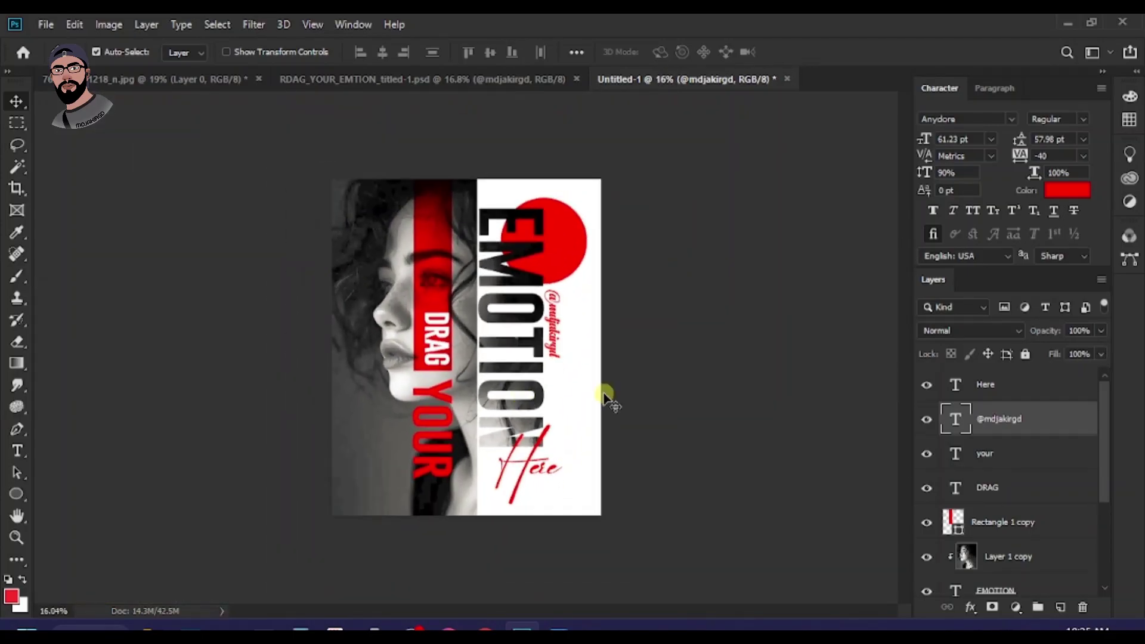
scroll(570, 468, "up", 1)
left_click_drag(546, 484, 540, 485)
scroll(561, 396, "down", 2)
scroll(564, 398, "up", 3)
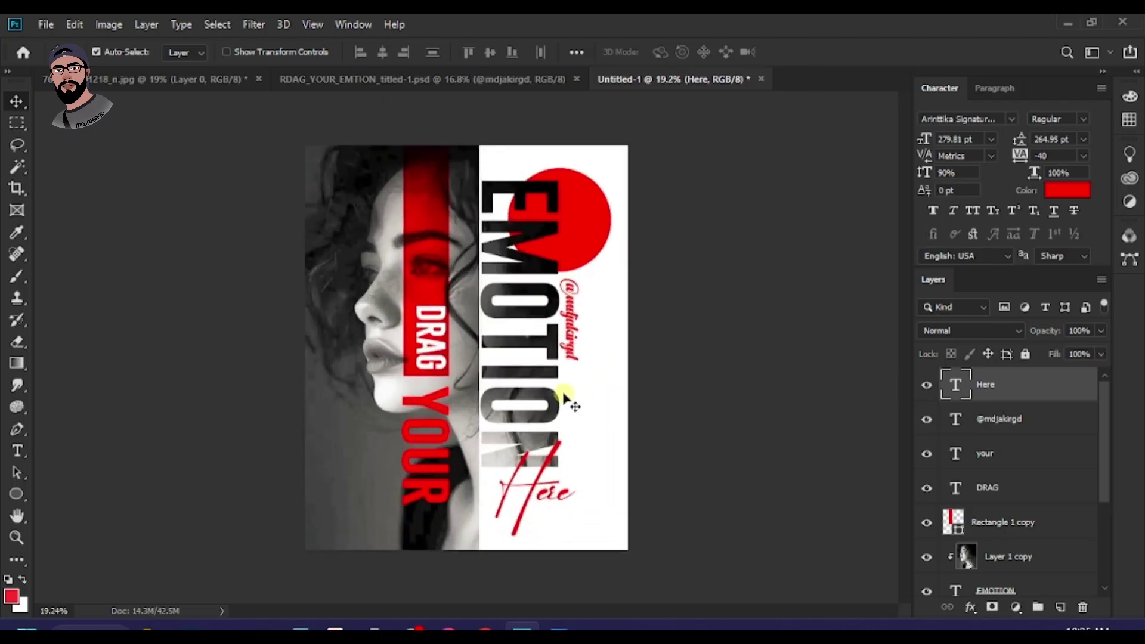
scroll(564, 397, "down", 1)
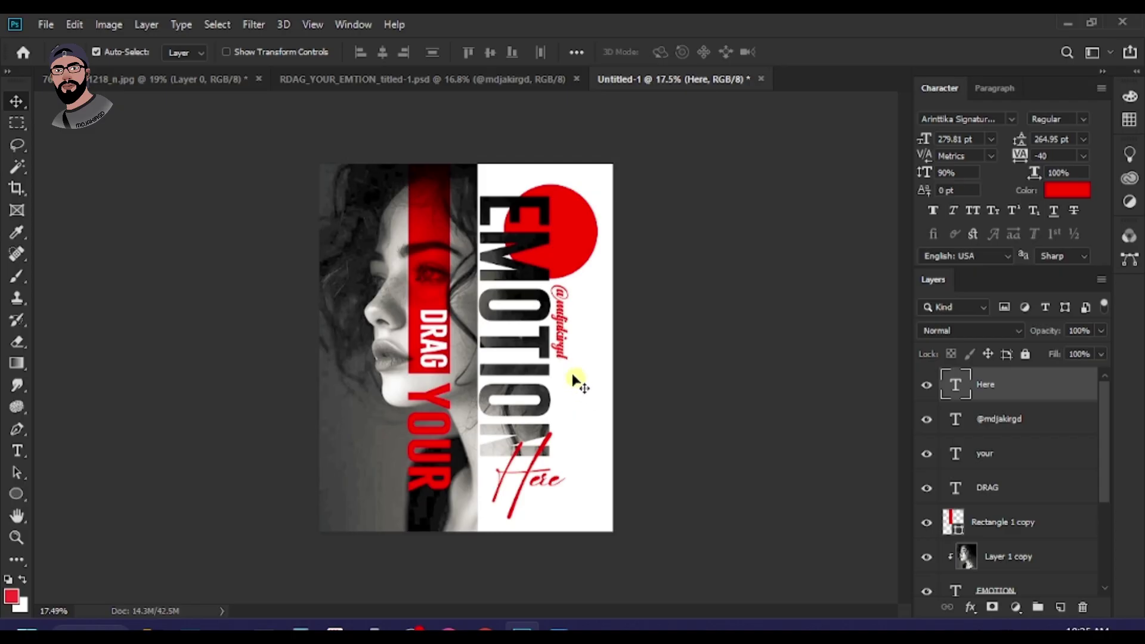
scroll(573, 379, "down", 3)
scroll(567, 372, "up", 5)
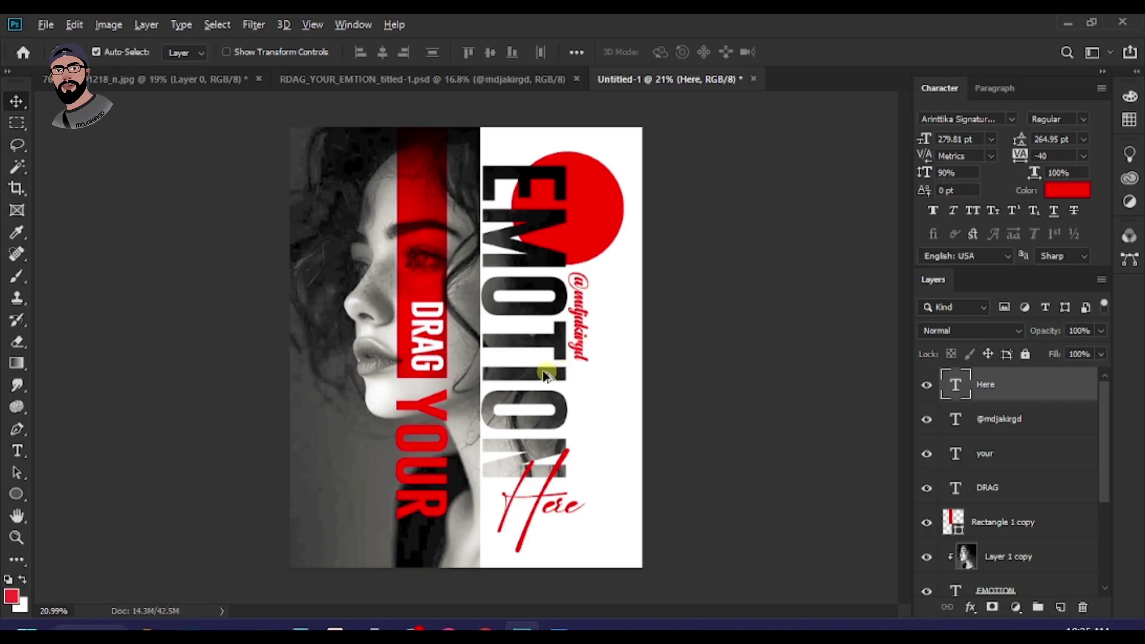
scroll(462, 366, "down", 1)
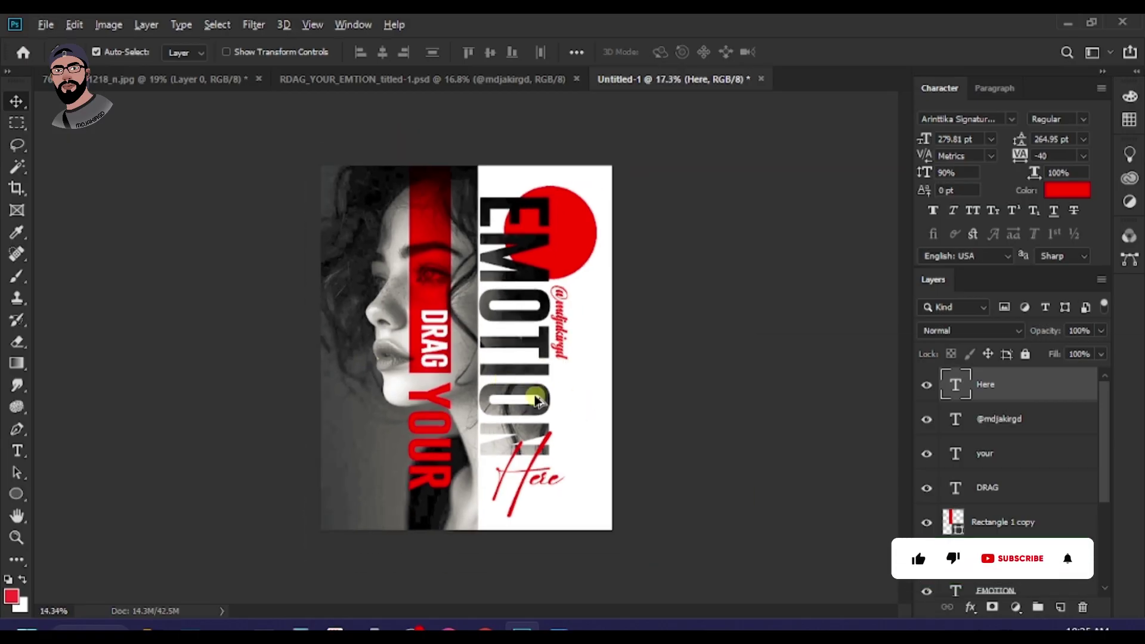
scroll(574, 400, "up", 1)
scroll(416, 498, "up", 3)
scroll(483, 456, "down", 2)
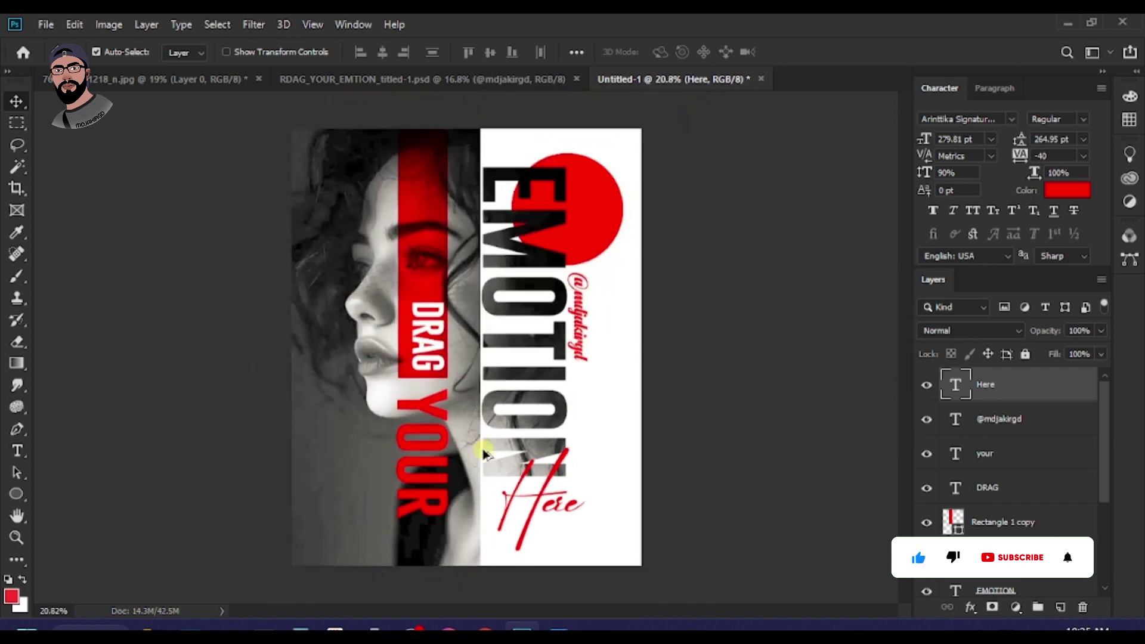
key("ctrl+minus")
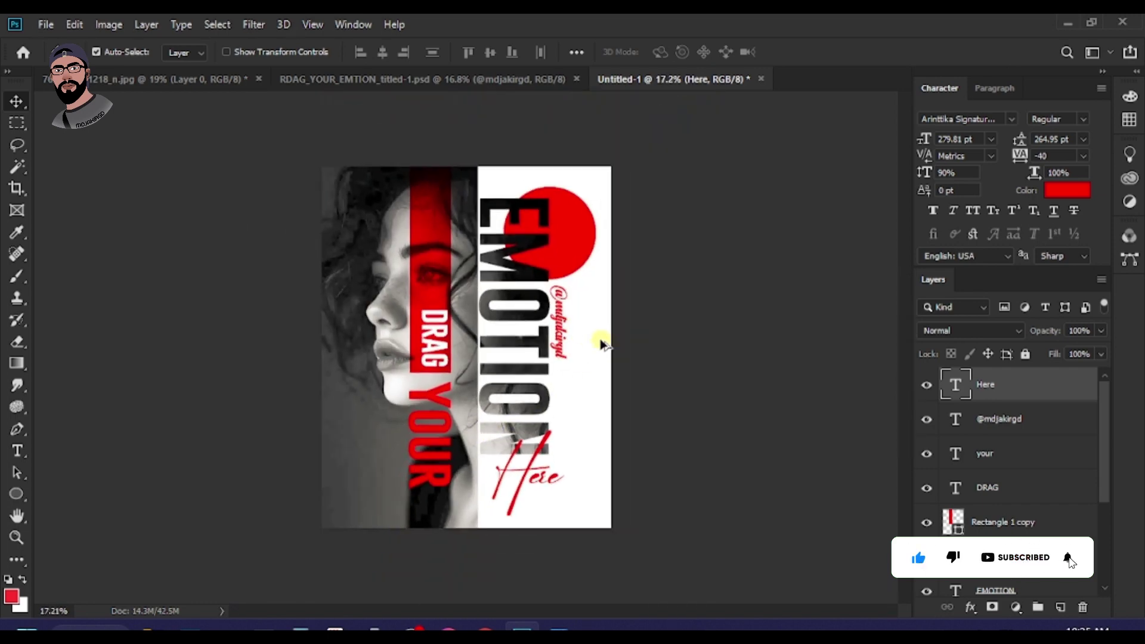
key("ctrl+plus")
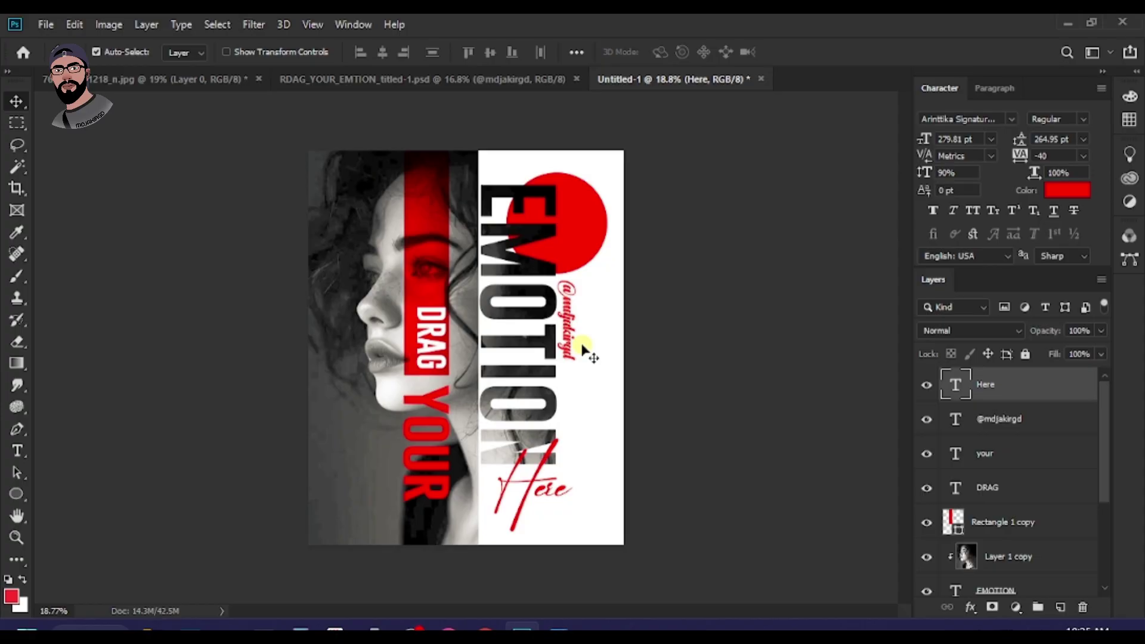
key("ctrl+minus")
key("ctrl+plus")
key("ctrl+plus")
key("ctrl+minus")
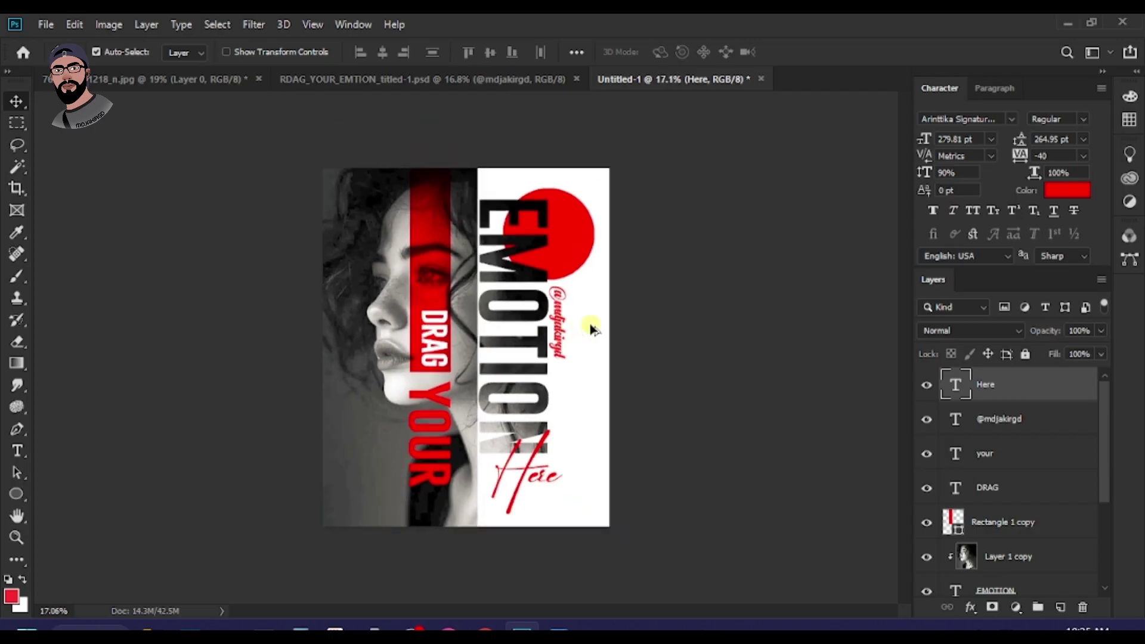
key("ctrl+minus")
key("ctrl+plus")
key("ctrl+plus")
key("ctrl+minus")
left_click(595, 357)
scroll(595, 358, "down", 1)
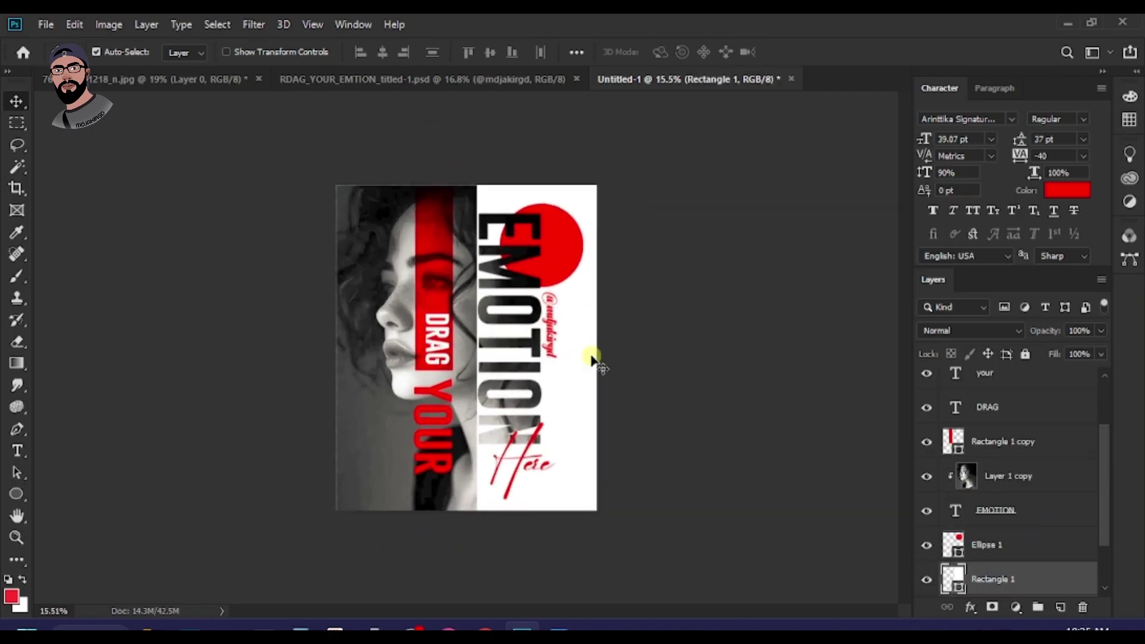
Step: Start saving a copy of the poster in the Pictures folder
key("ctrl+s")
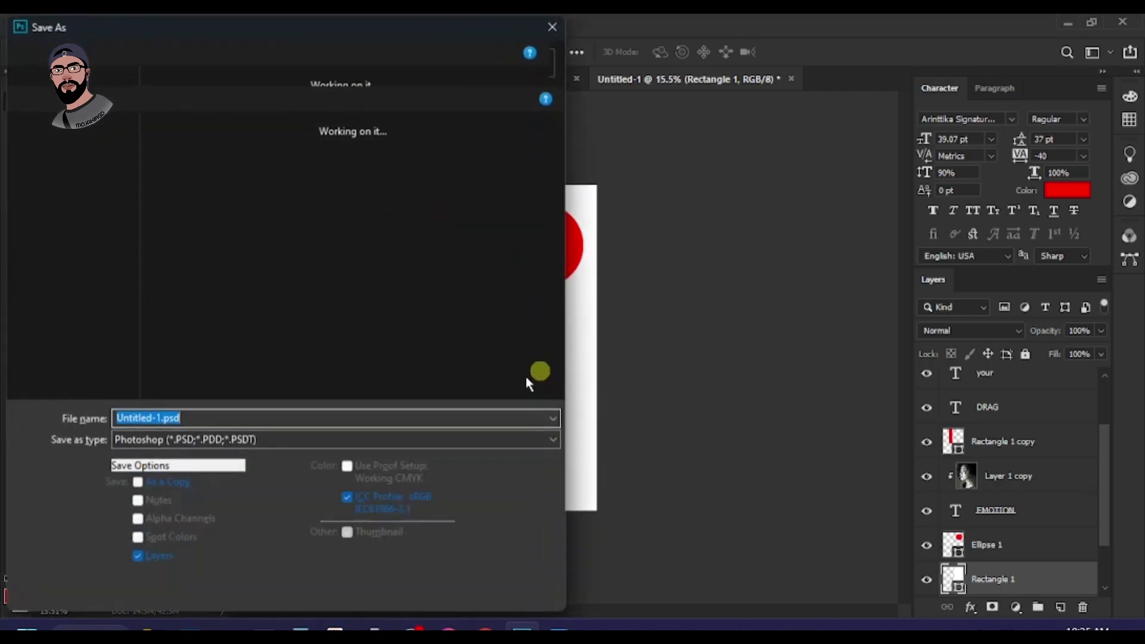
left_click(236, 440)
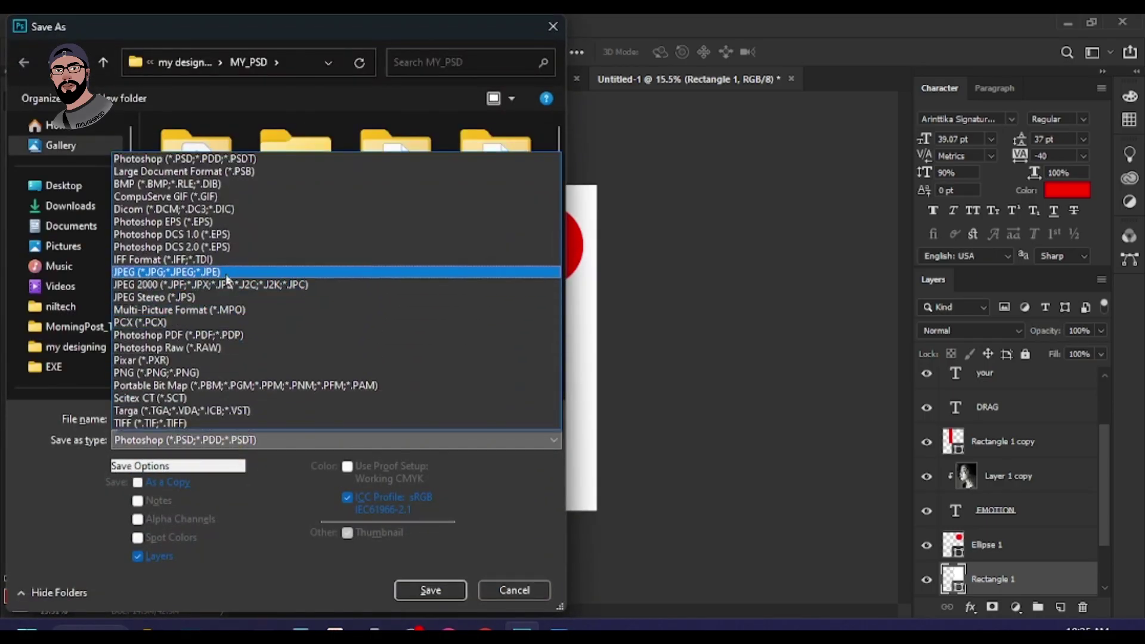
left_click(67, 288)
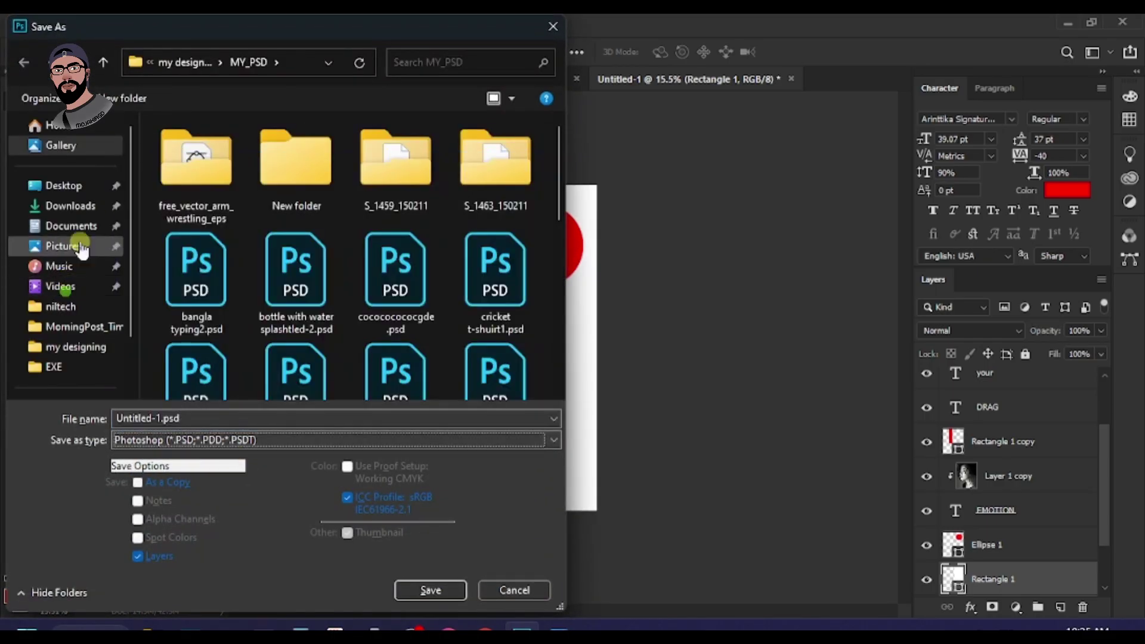
left_click(74, 186)
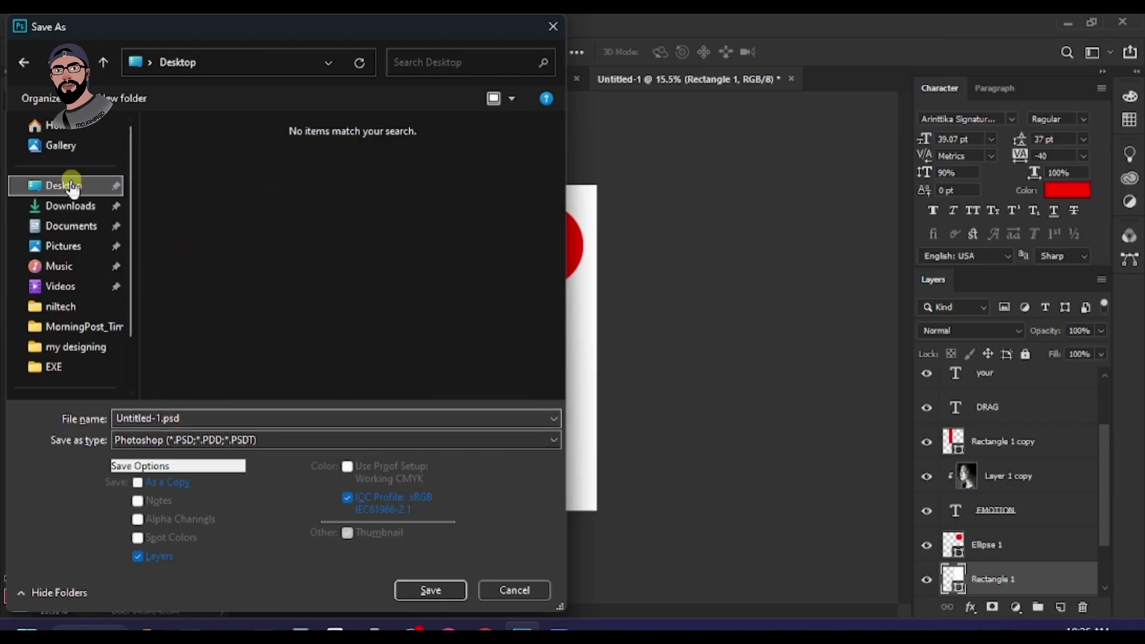
left_click(70, 127)
scroll(84, 358, "down", 2)
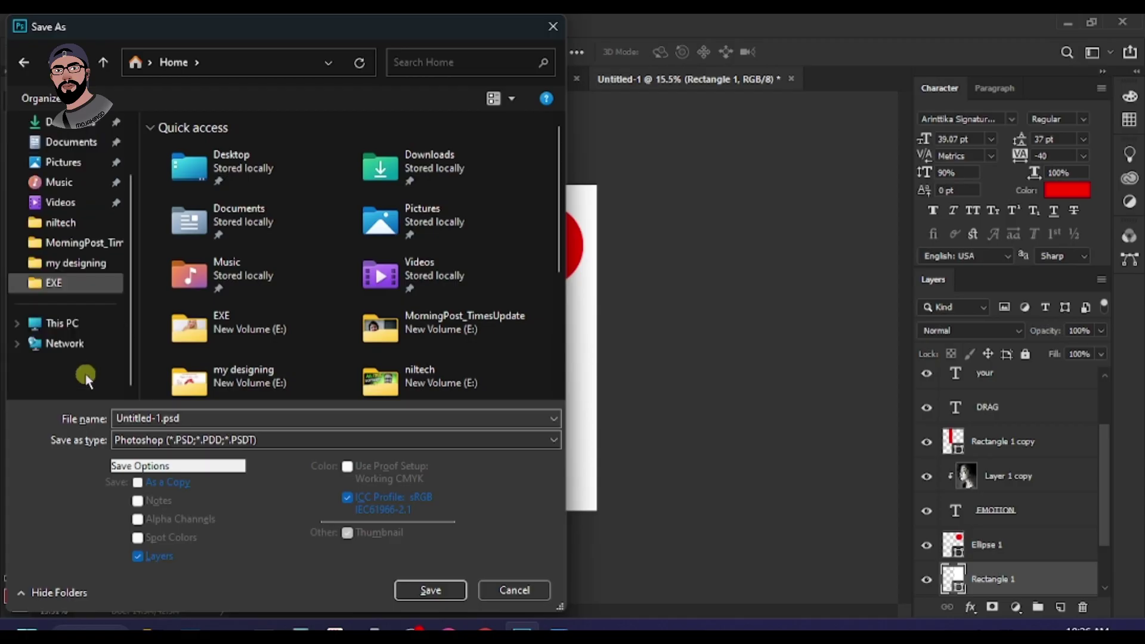
scroll(73, 304, "up", 2)
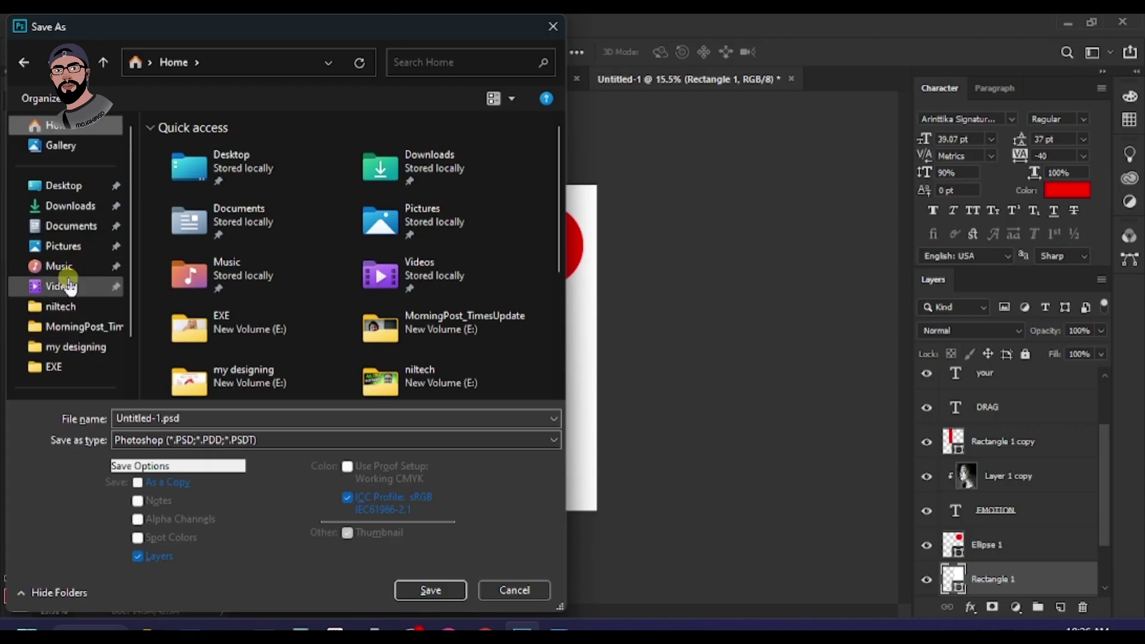
left_click(67, 245)
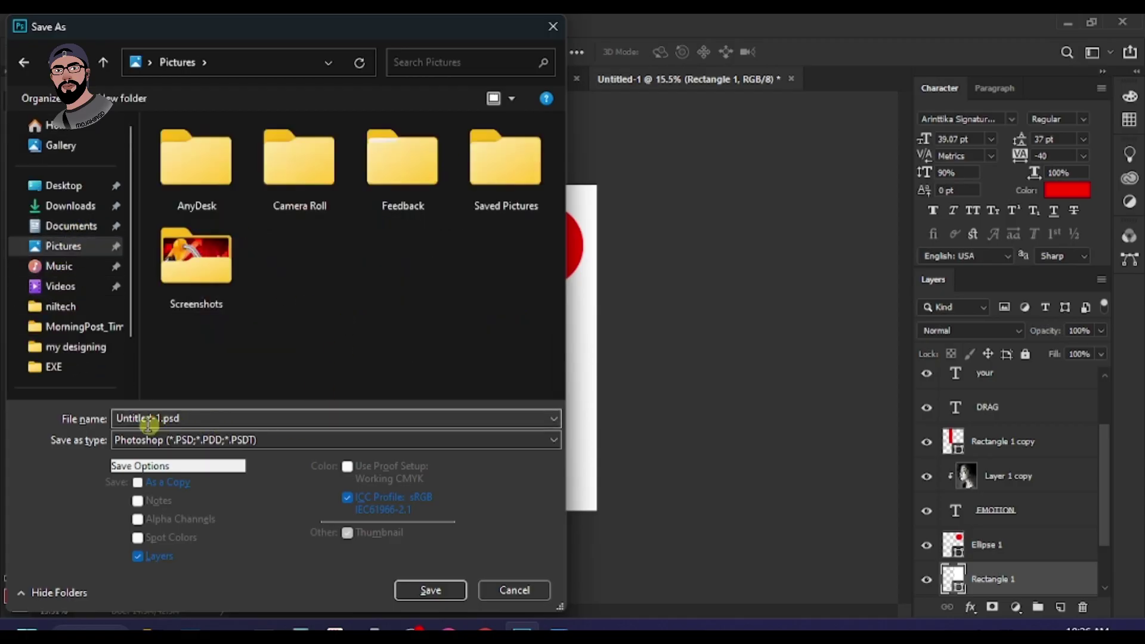
Step: Save it as Untitled-1.jpg in JPEG format at Quality 12 Maximum
left_click(255, 440)
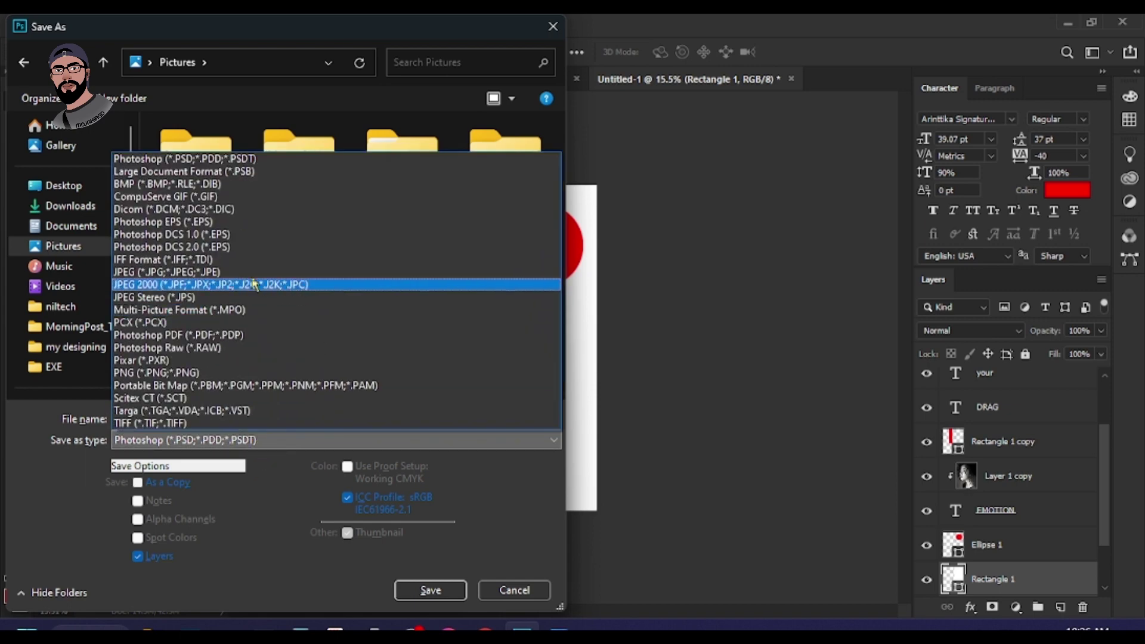
left_click(218, 272)
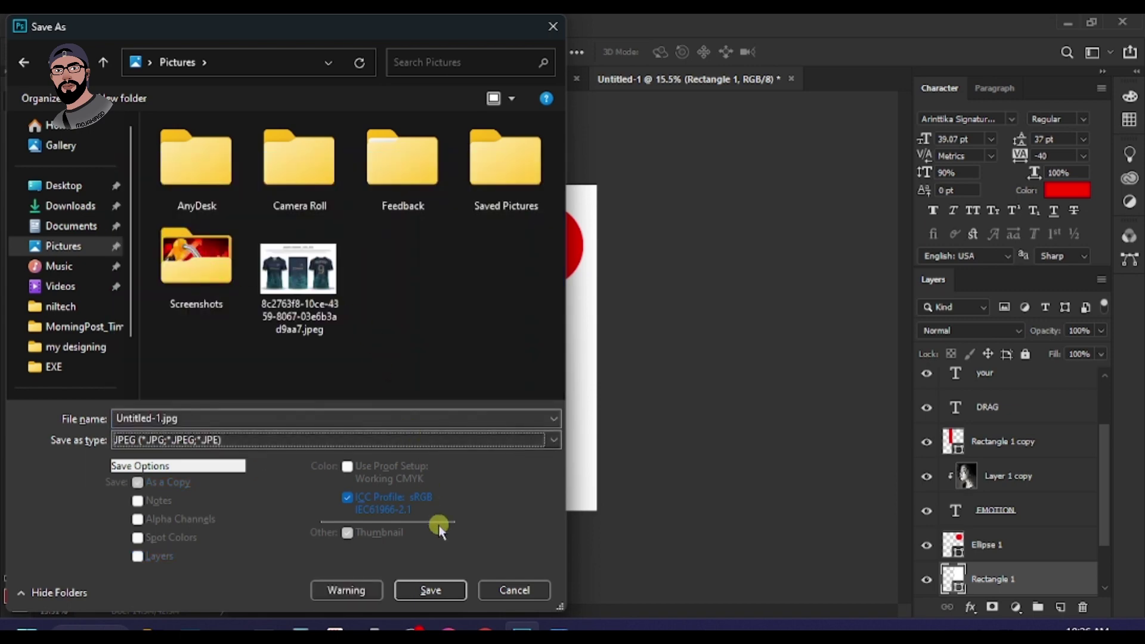
left_click(429, 589)
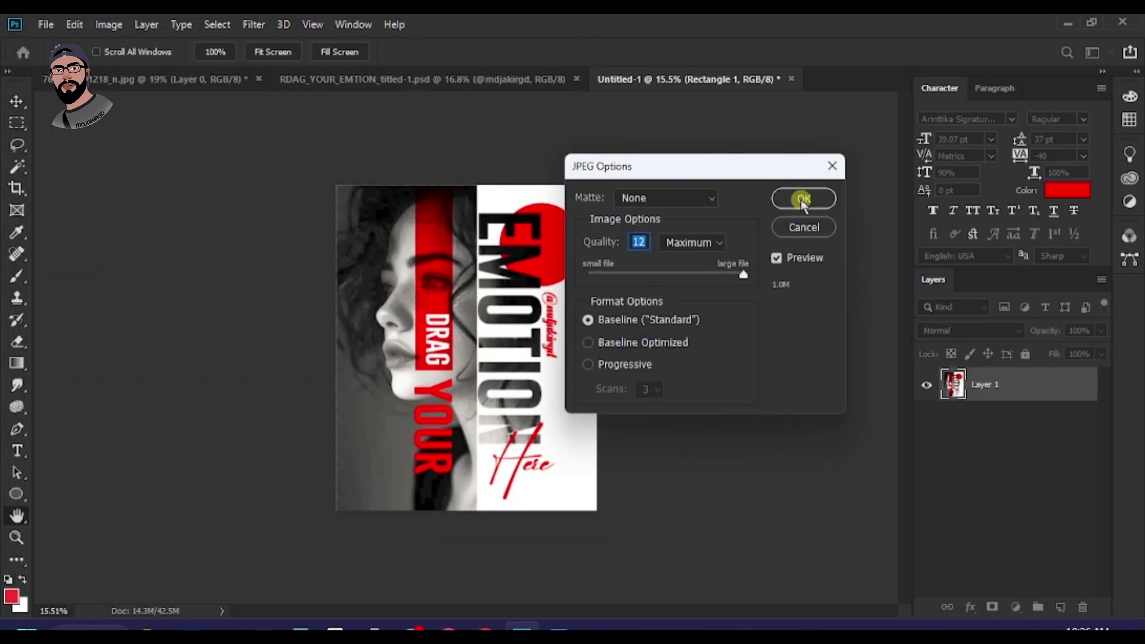
left_click(804, 199)
key("v")
scroll(575, 384, "down", 1, "alt")
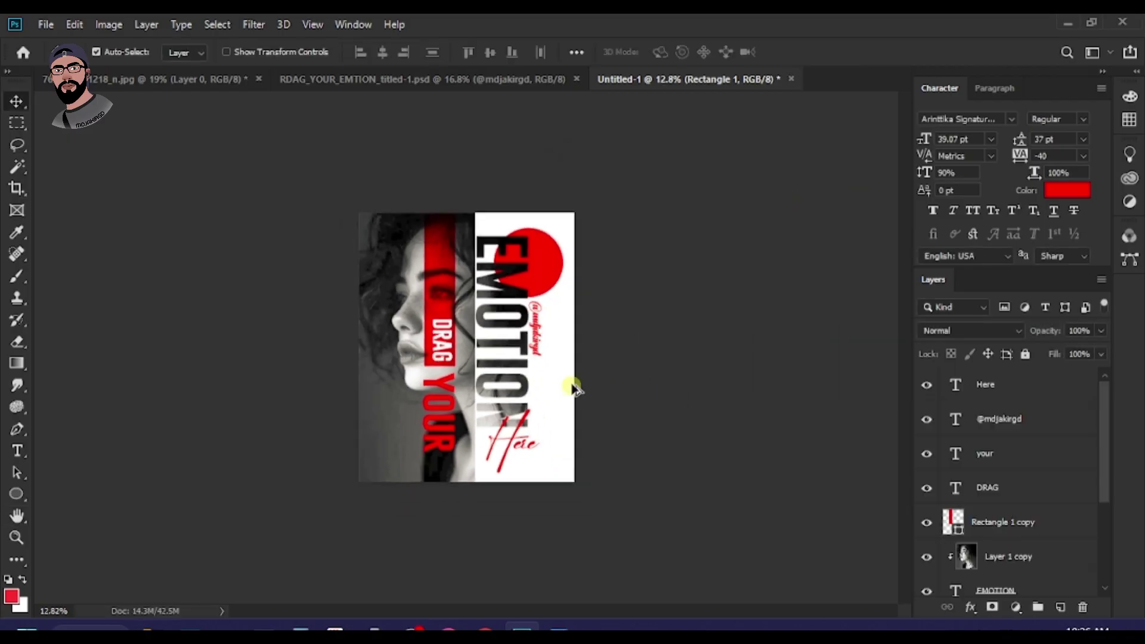
Step: Reopen Untitled-1.jpg and unlock its Background into an editable Layer 0
scroll(615, 364, "down", 1, "alt")
key("ctrl+o")
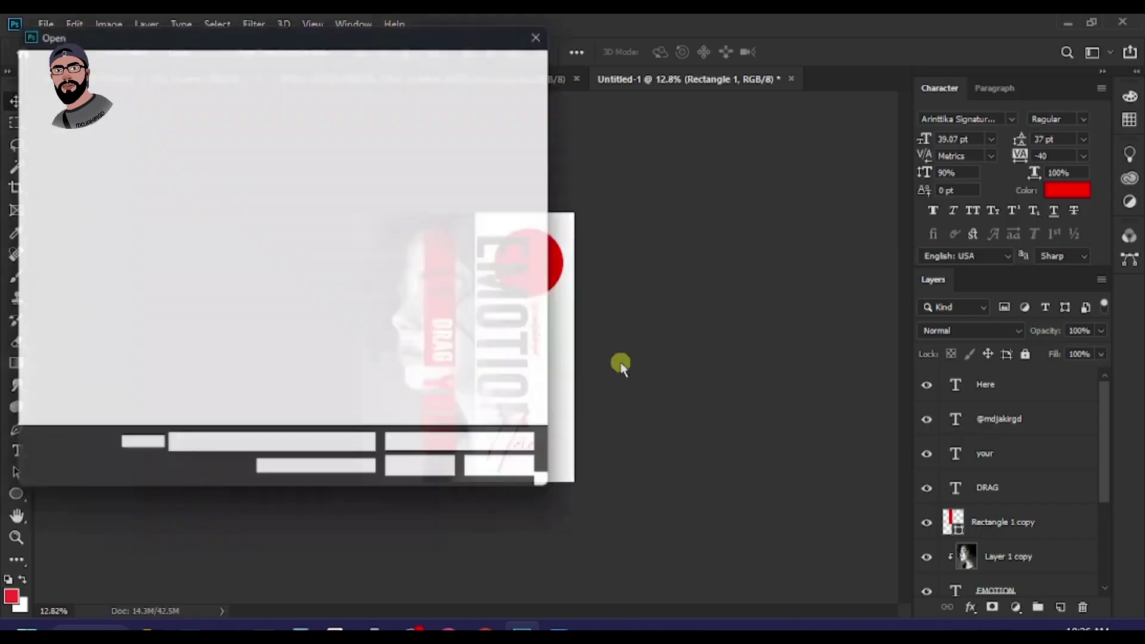
double_click(473, 281)
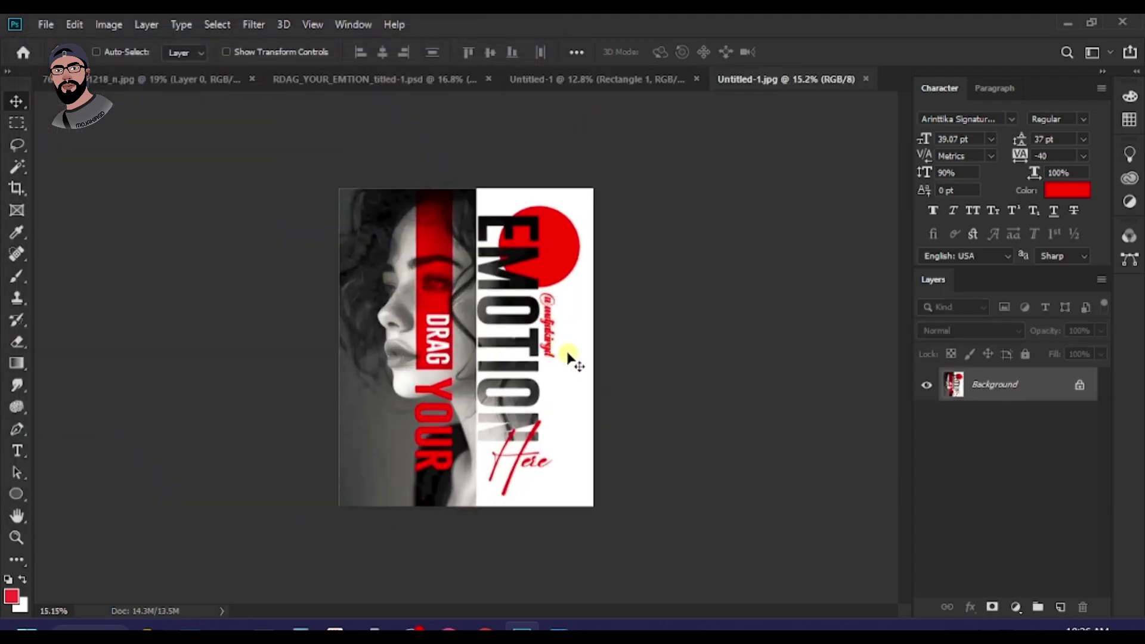
key("ctrl")
double_click(1022, 399, "alt")
Step: Duplicate Layer 0, shrink the copy to about 74%, and reselect the original layer
key("ctrl+t")
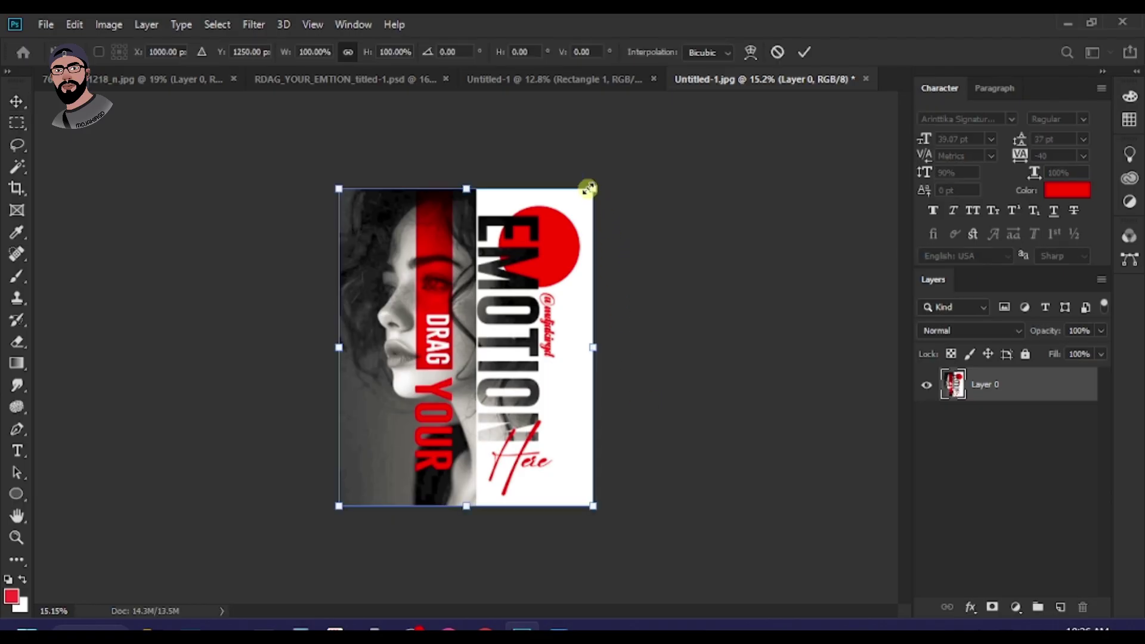
double_click(572, 262)
key("ctrl+j")
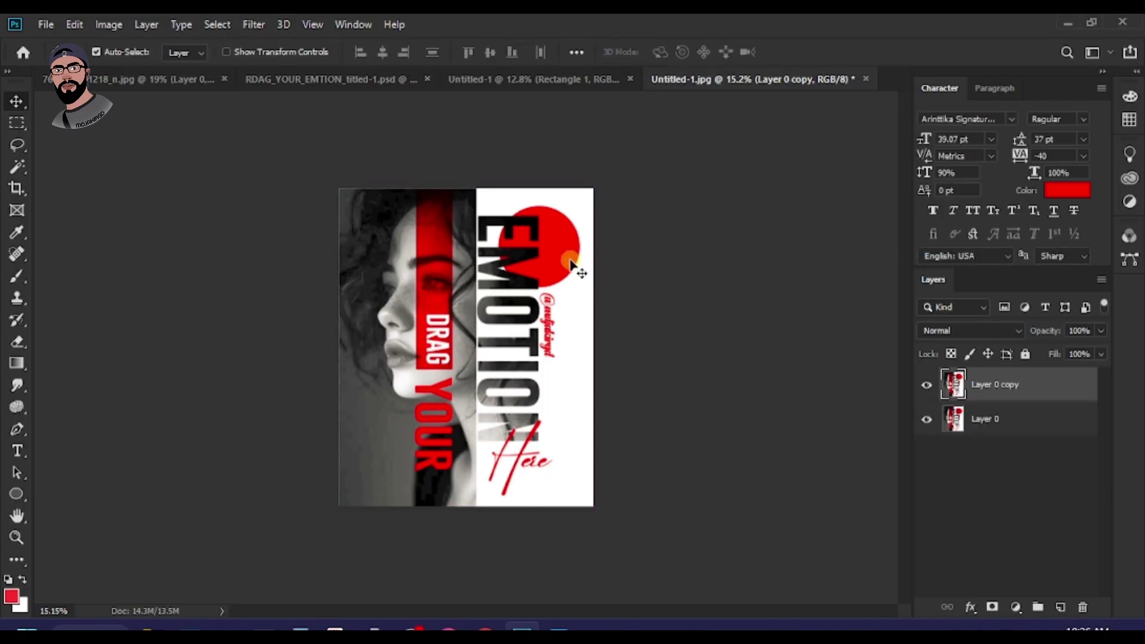
key("ctrl+t")
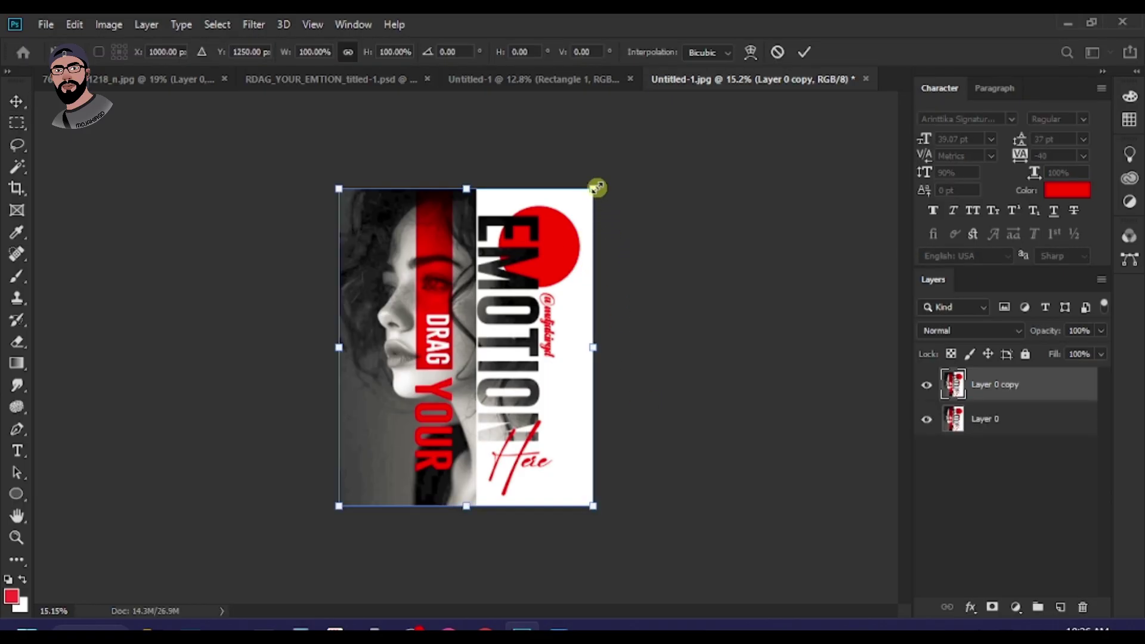
left_click_drag(597, 188, 559, 224)
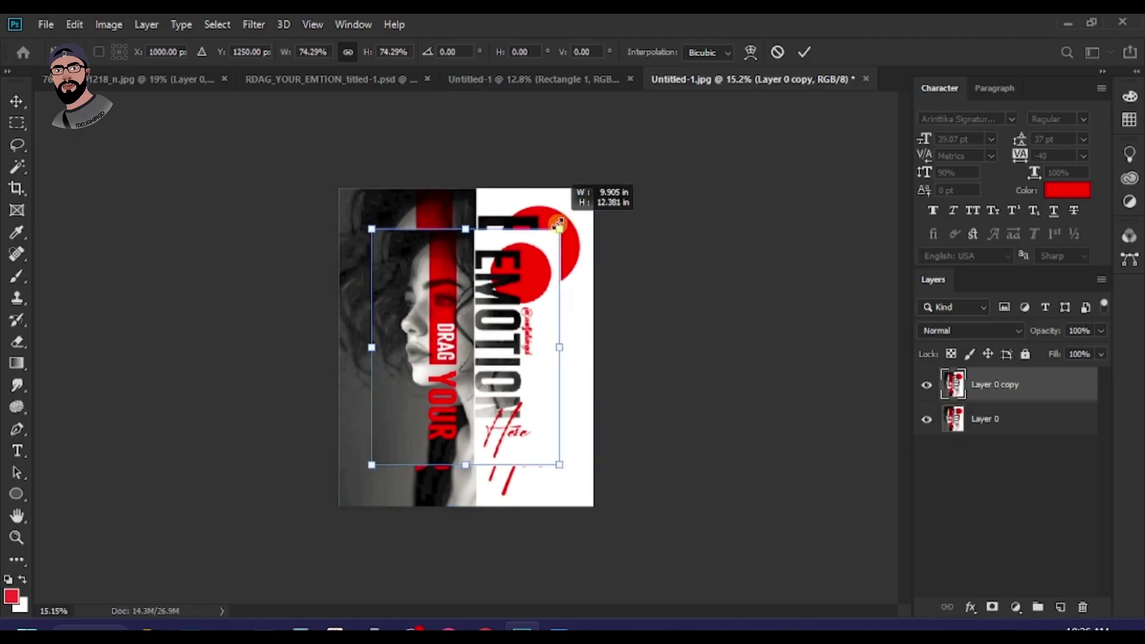
double_click(524, 312)
left_click(984, 417)
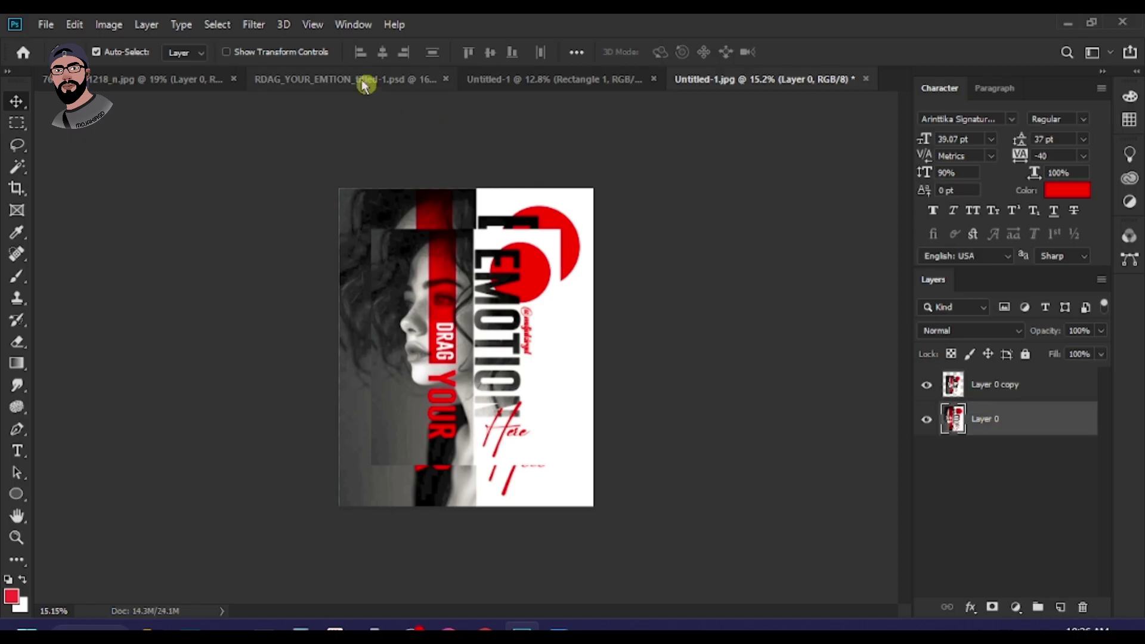
left_click(254, 24)
Step: Apply a 49.8-pixel Gaussian Blur to Layer 0, then select the Layer 0 copy
mouse_move(321, 221)
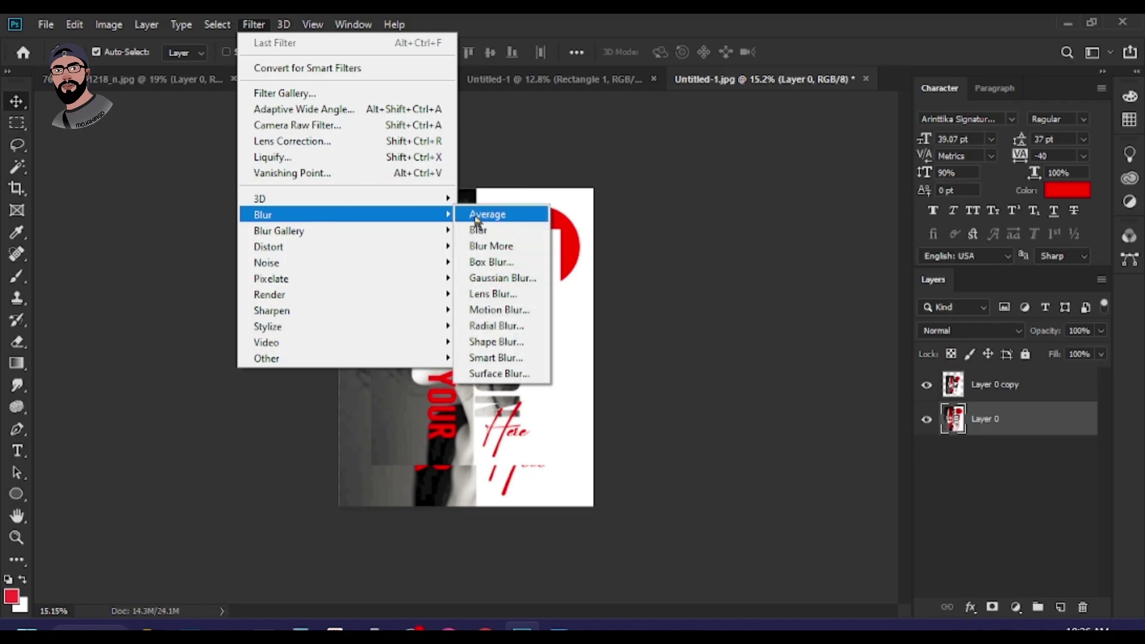
left_click(503, 278)
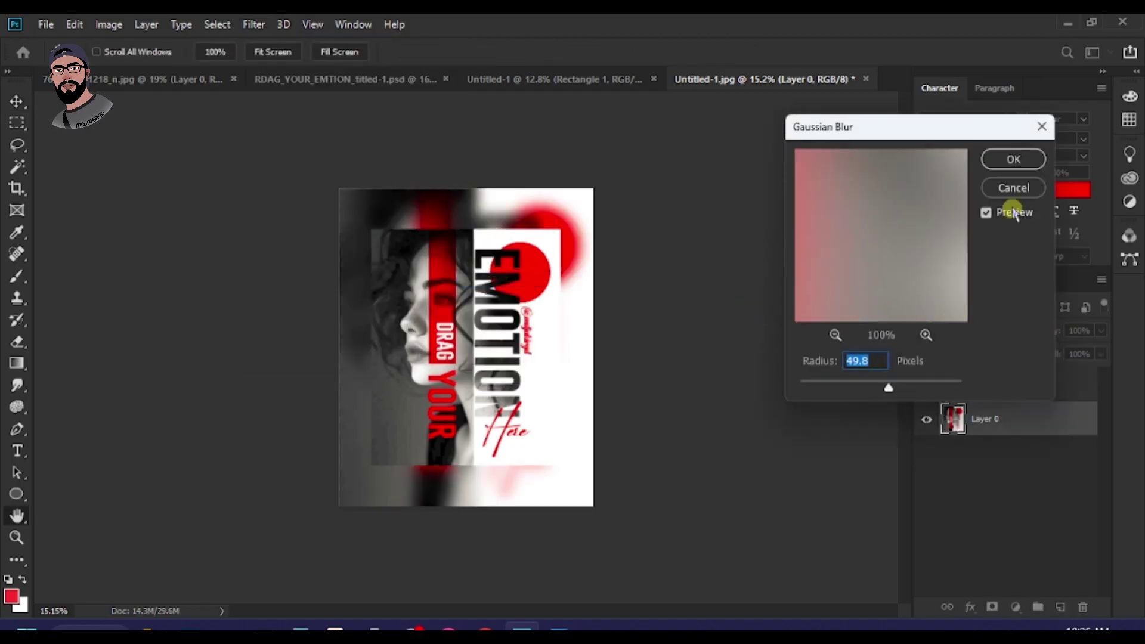
left_click(1015, 159)
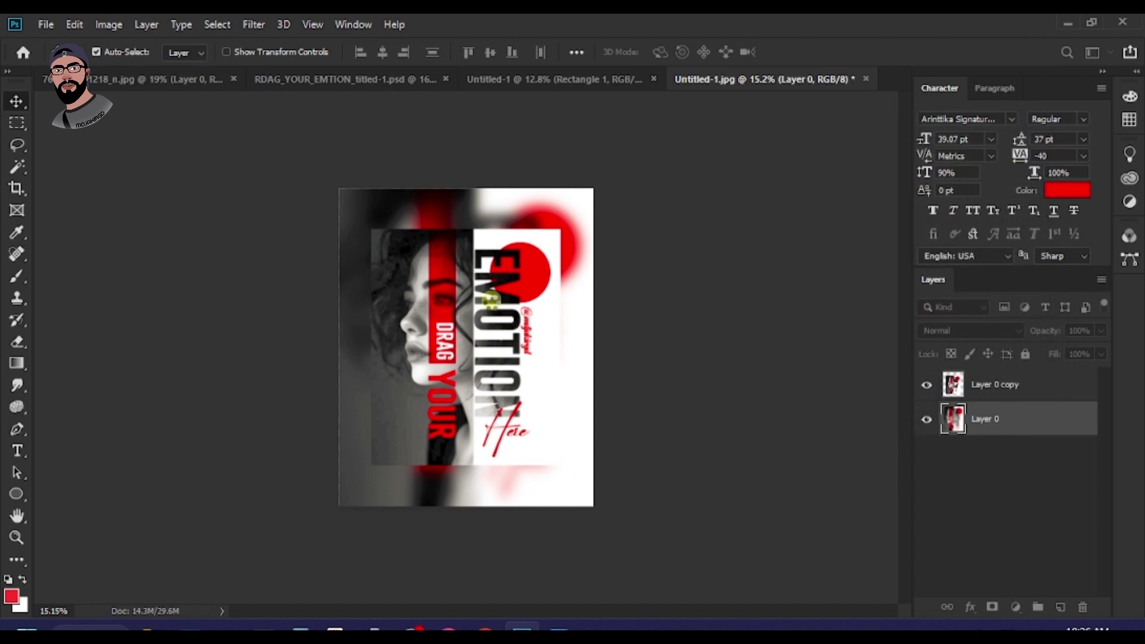
scroll(510, 355, "up", 1)
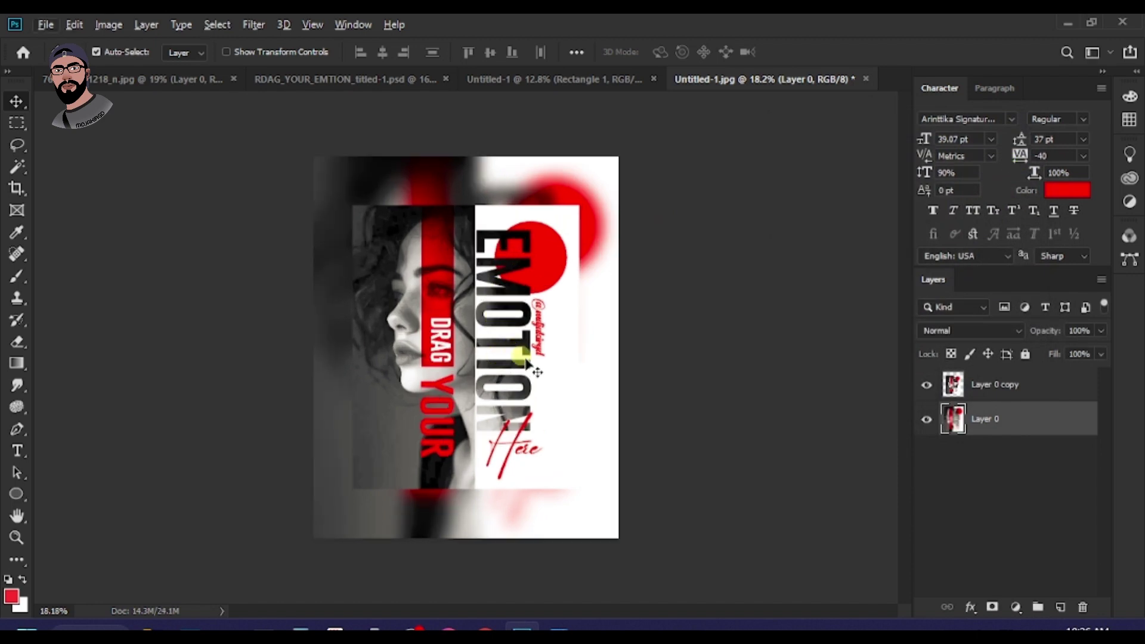
left_click(987, 384)
right_click(1057, 385)
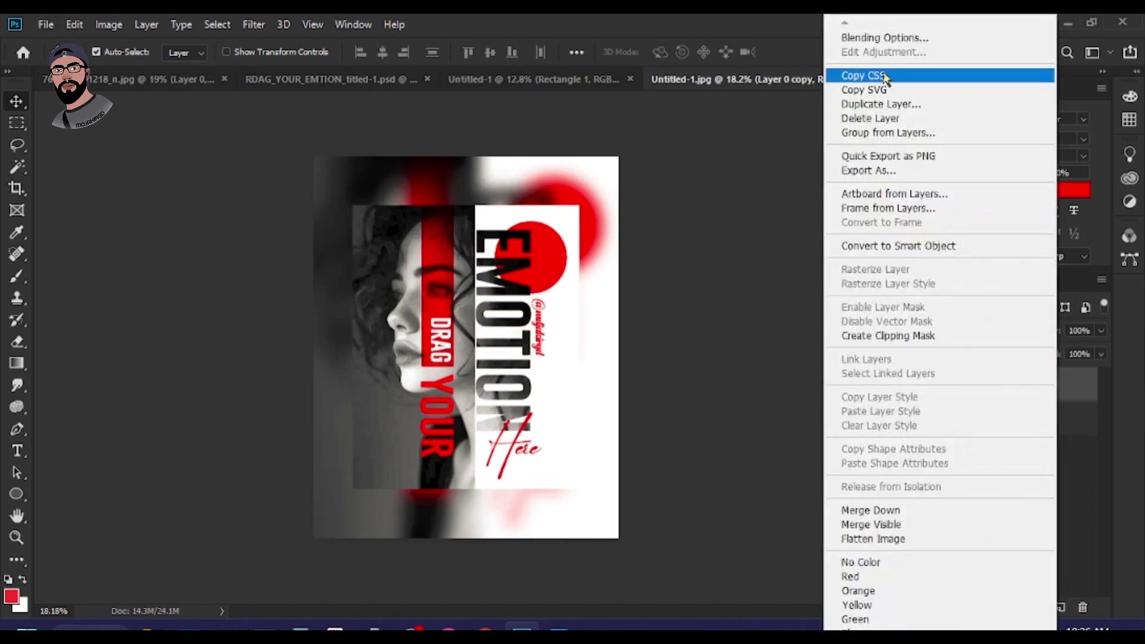
Step: Add an Outer Glow to the Layer 0 copy and set its colour to black
left_click(881, 39)
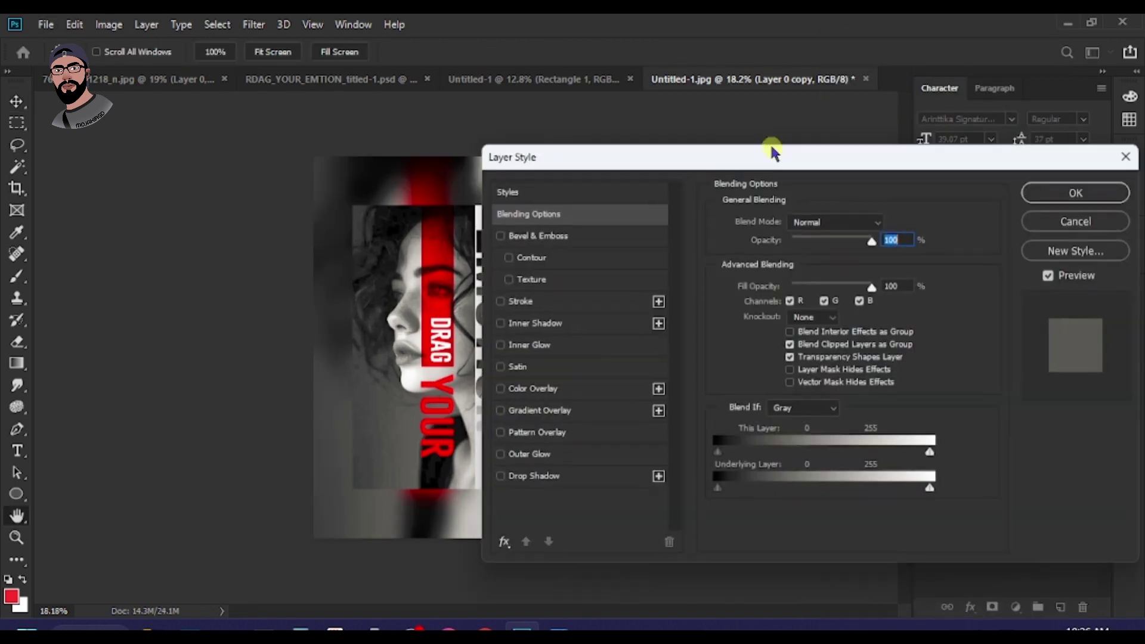
left_click_drag(771, 142, 933, 122)
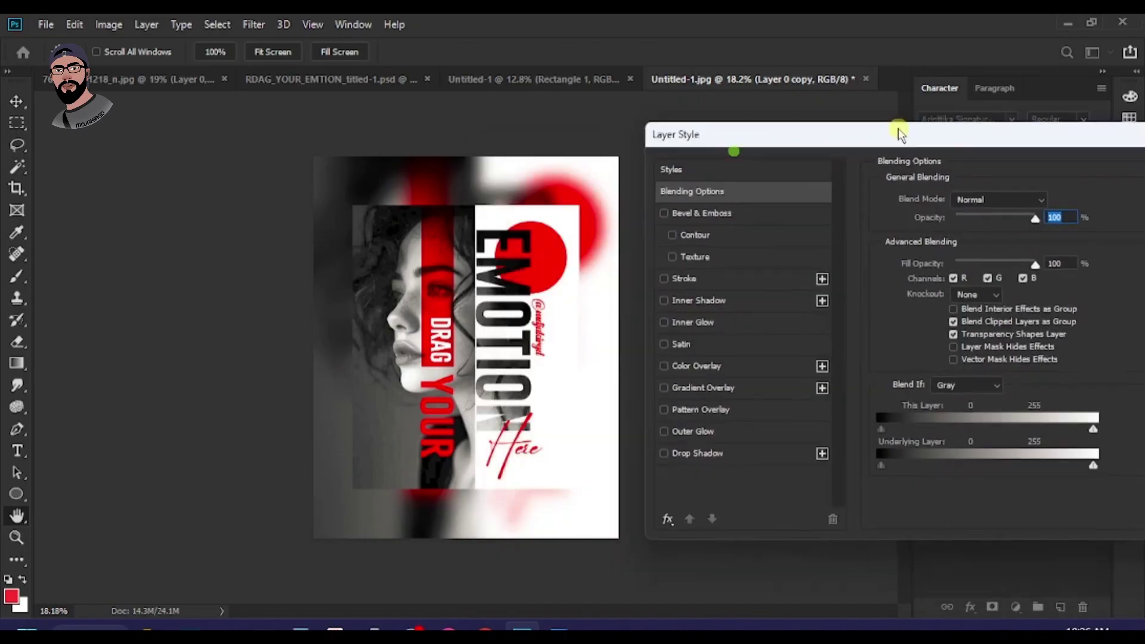
left_click(676, 434)
left_click(911, 267)
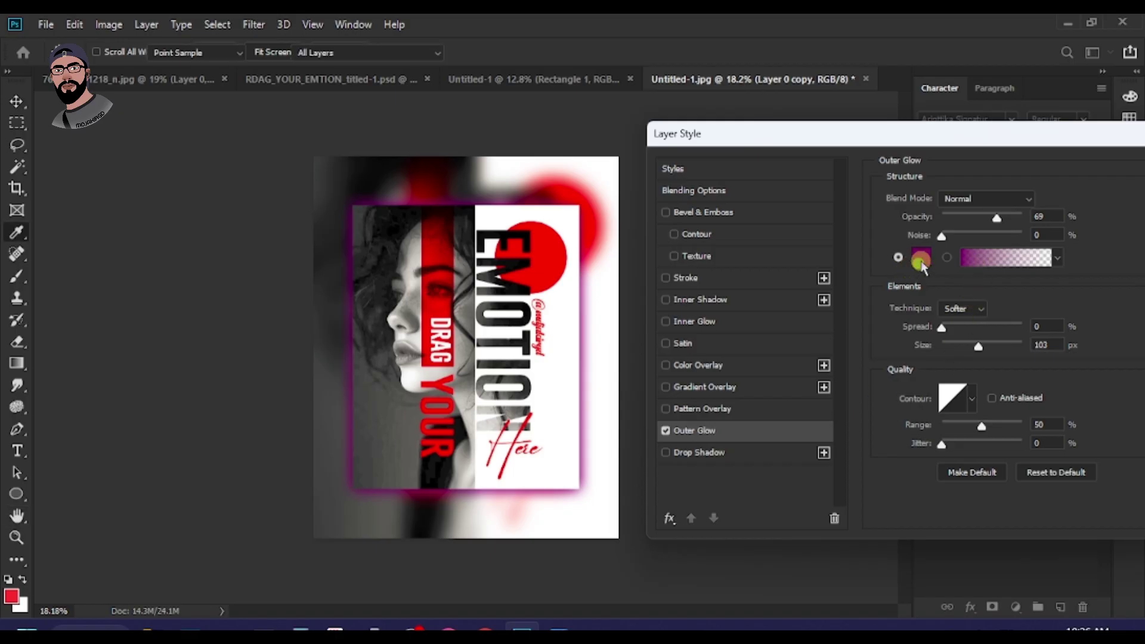
left_click(787, 411)
left_click(561, 234)
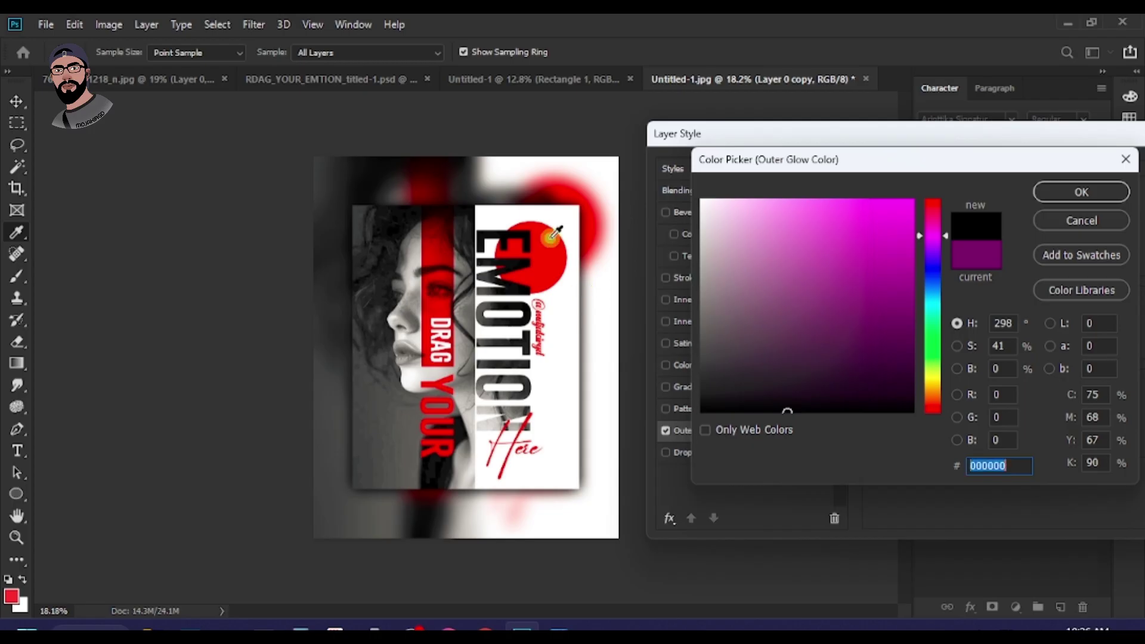
left_click_drag(808, 299, 825, 463)
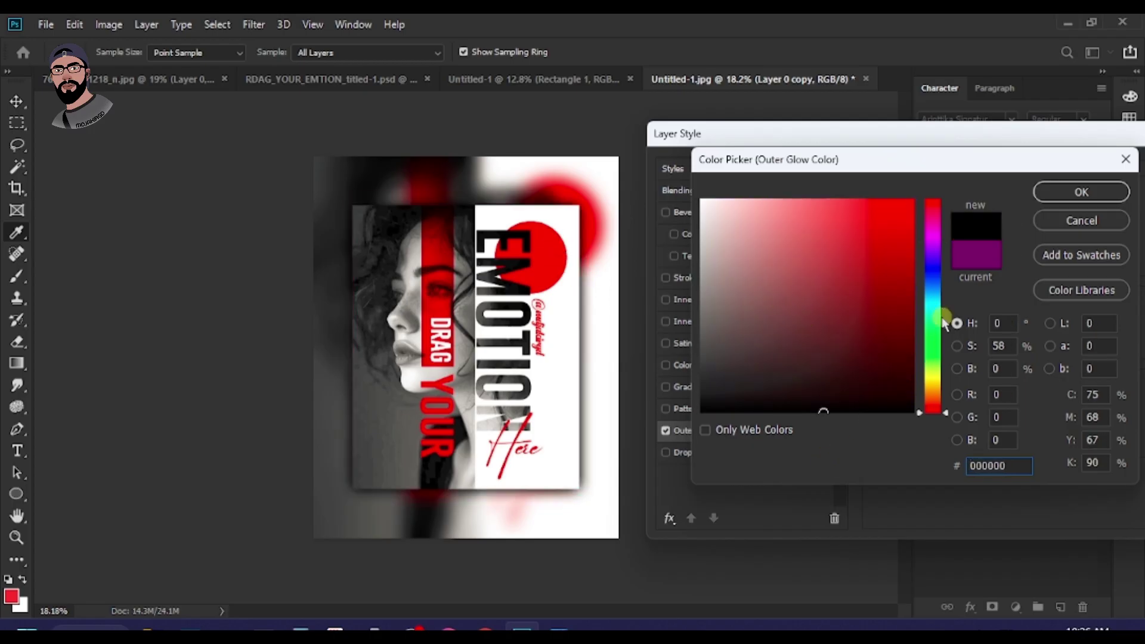
left_click(1062, 193)
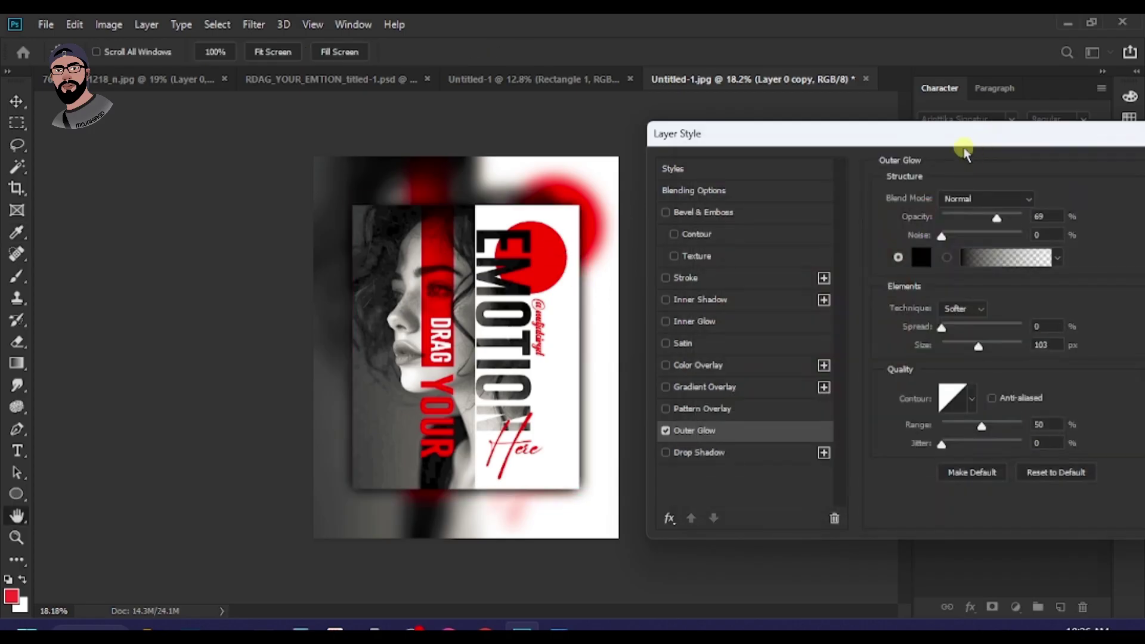
Step: Apply the black glow at 69% opacity and 103 px size
left_click_drag(979, 136, 822, 151)
left_click(1066, 184)
key("v")
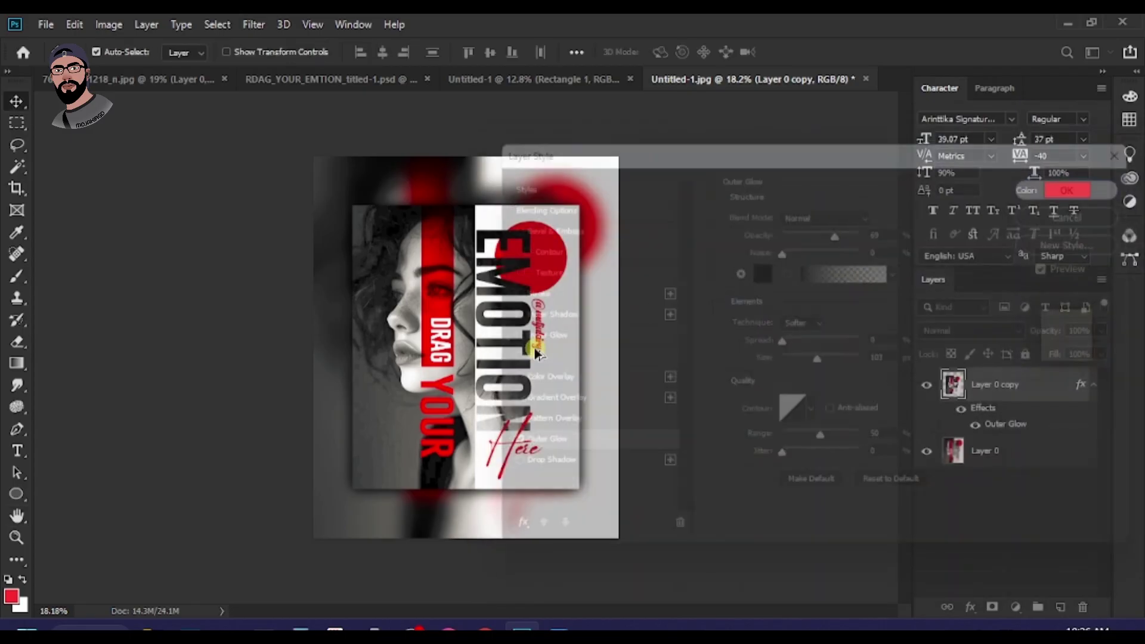
left_click(522, 327)
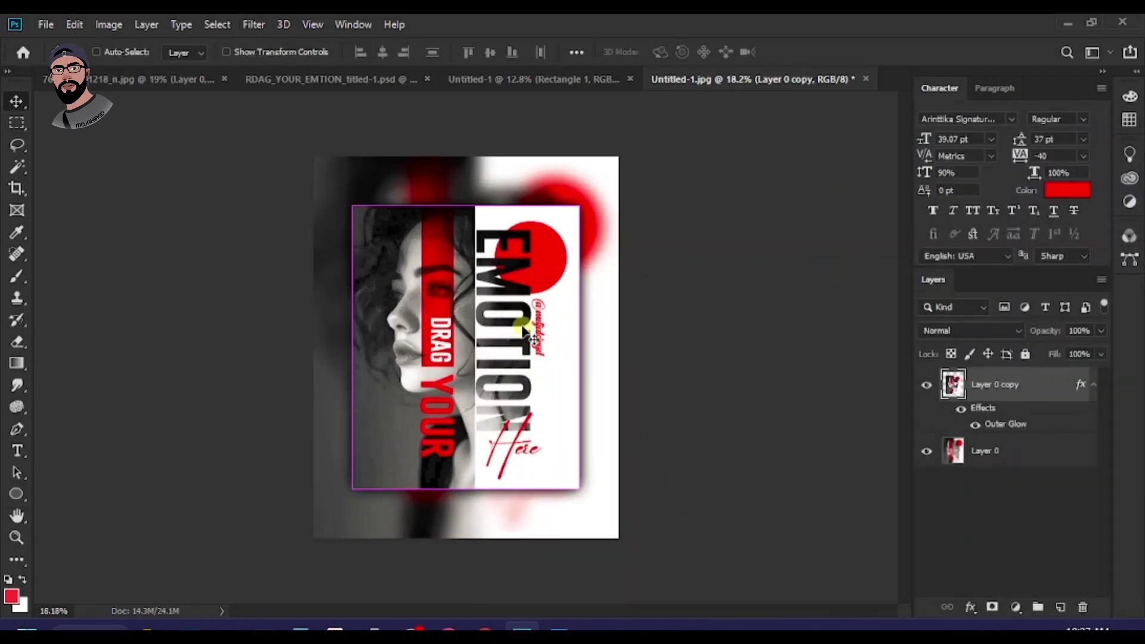
key("ctrl+t")
Step: Scale the glowing Layer 0 copy up to about 102.6% and commit it
left_click_drag(580, 206, 584, 204)
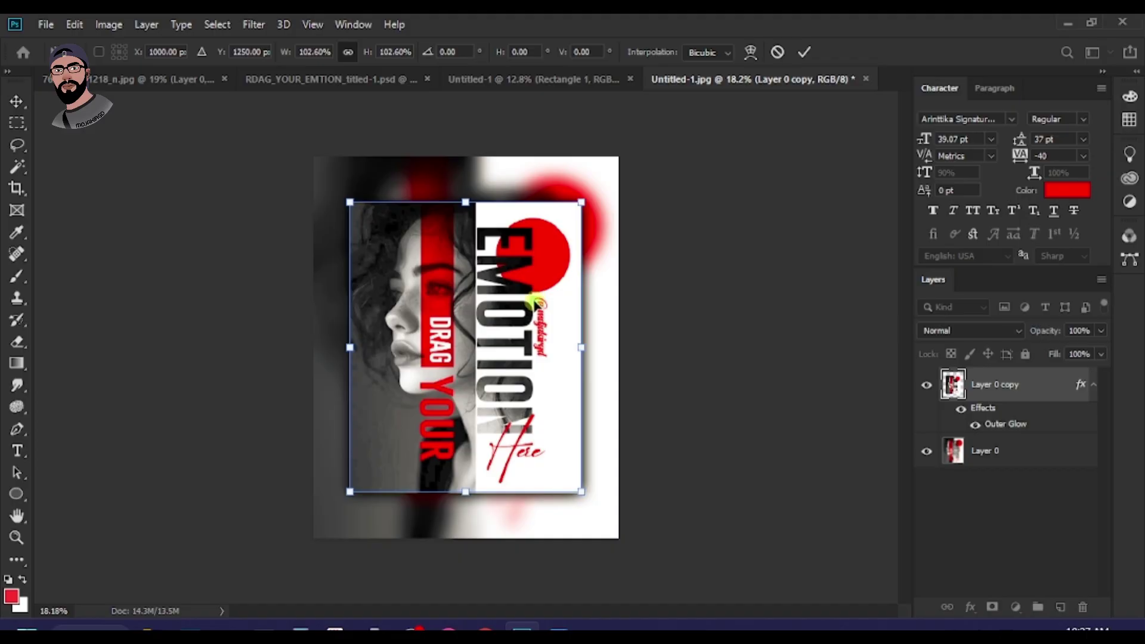
key("Return")
scroll(526, 334, "up", 1)
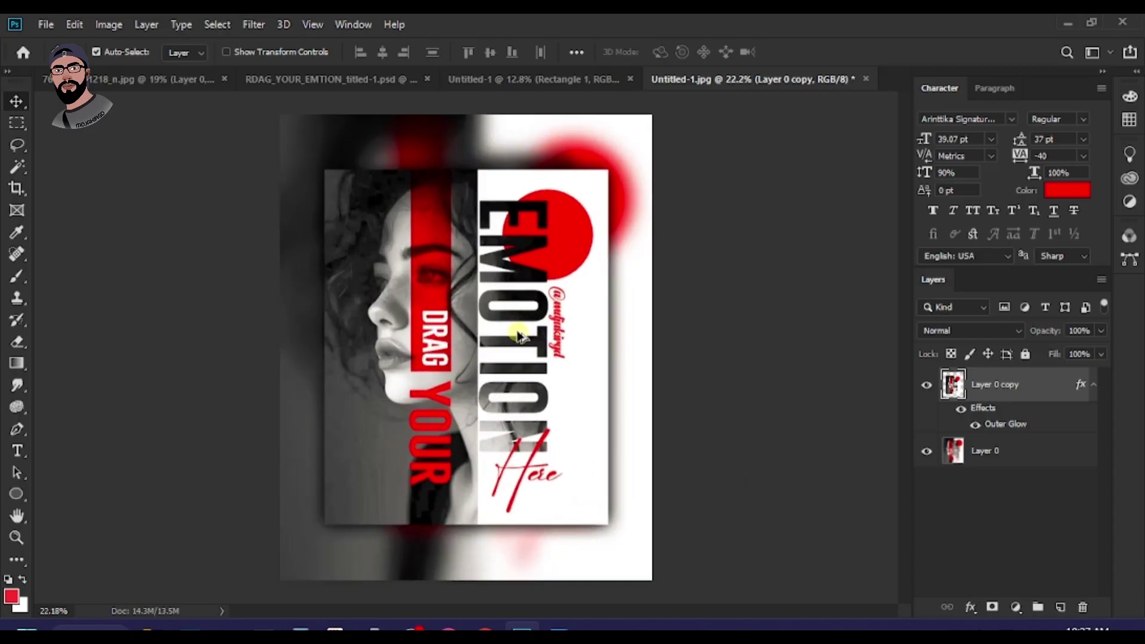
scroll(521, 338, "down", 1)
scroll(490, 317, "up", 1)
scroll(549, 328, "down", 1)
scroll(553, 340, "up", 1)
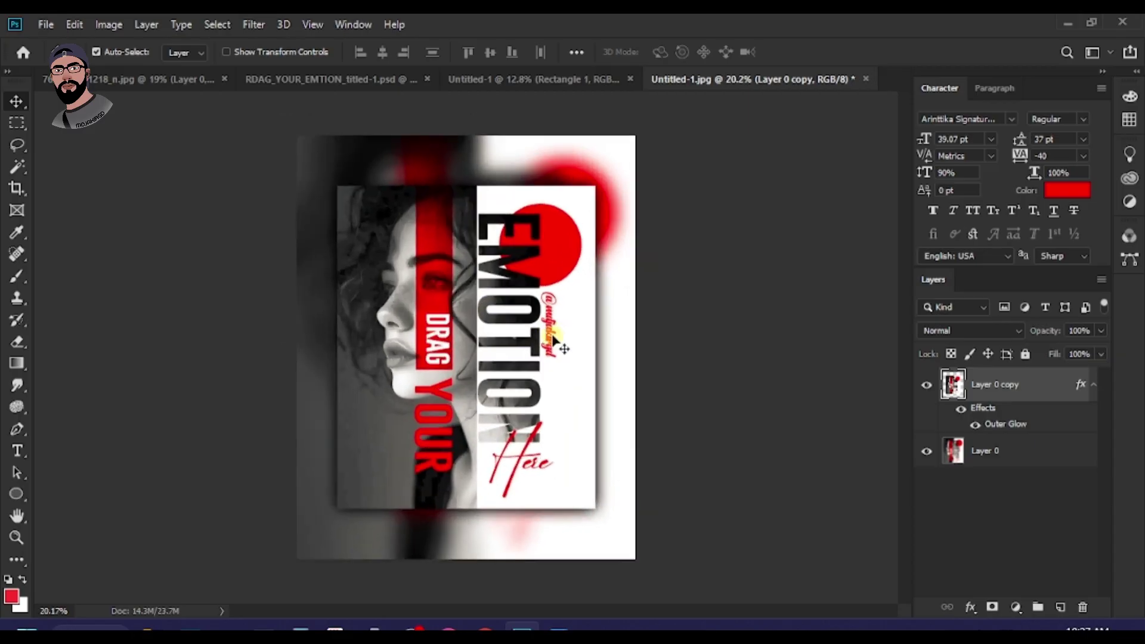
scroll(553, 340, "up", 1)
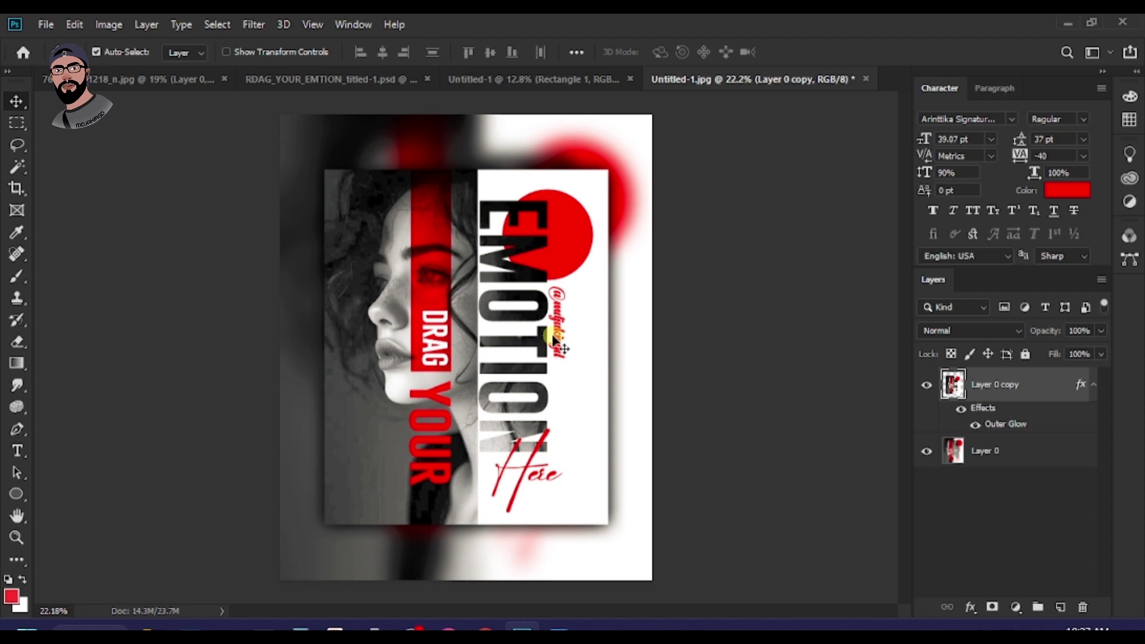
scroll(553, 341, "up", 1)
scroll(554, 341, "down", 3)
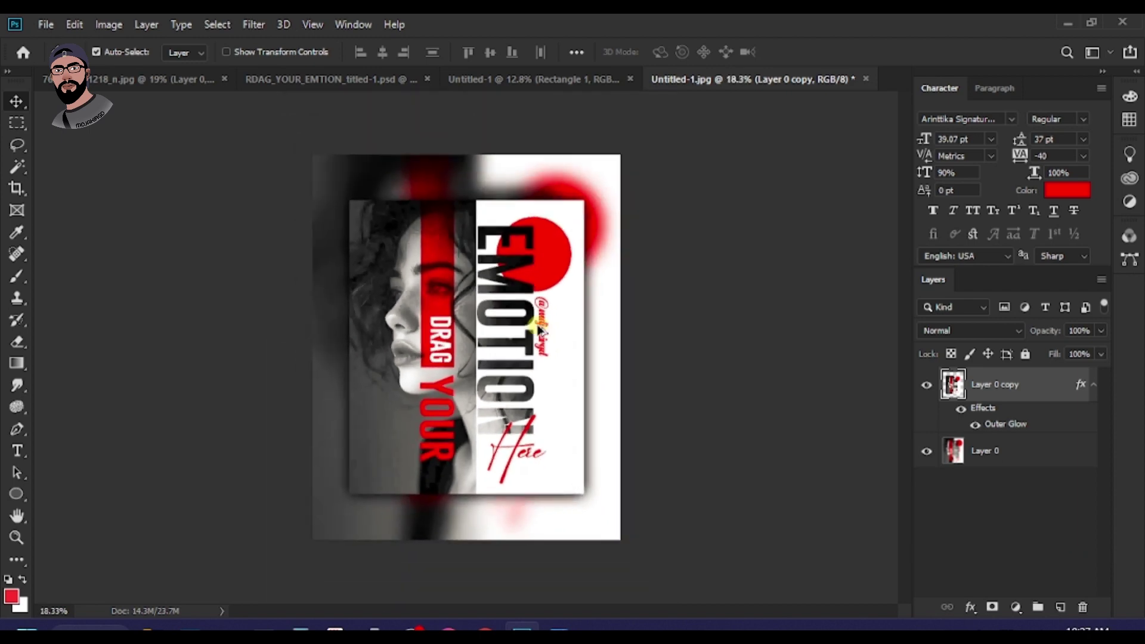
scroll(538, 344, "up", 2)
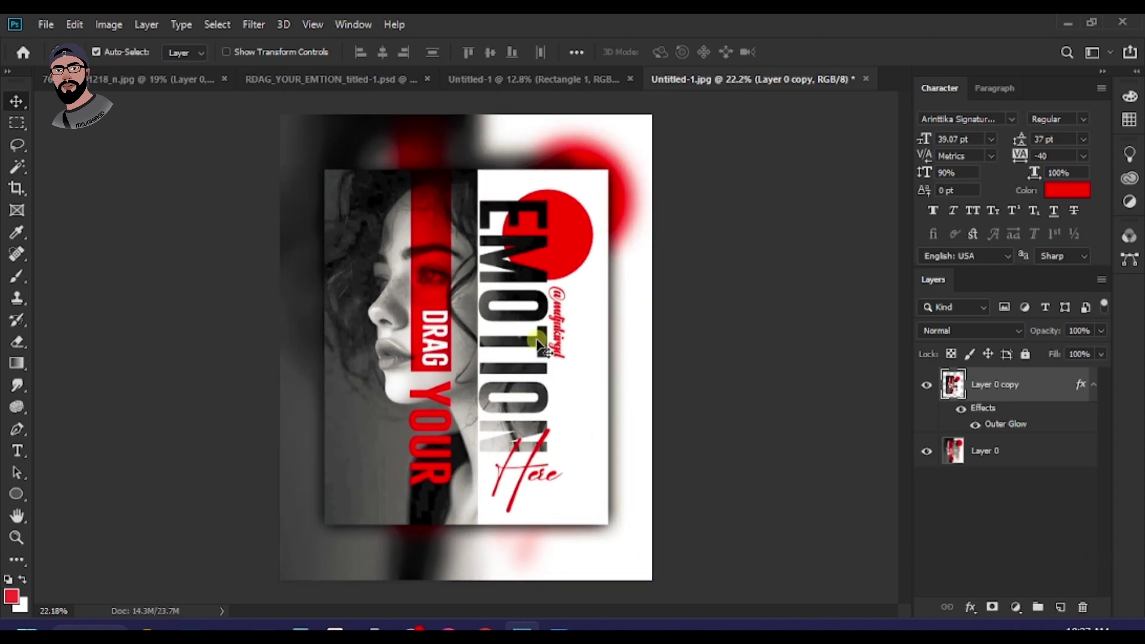